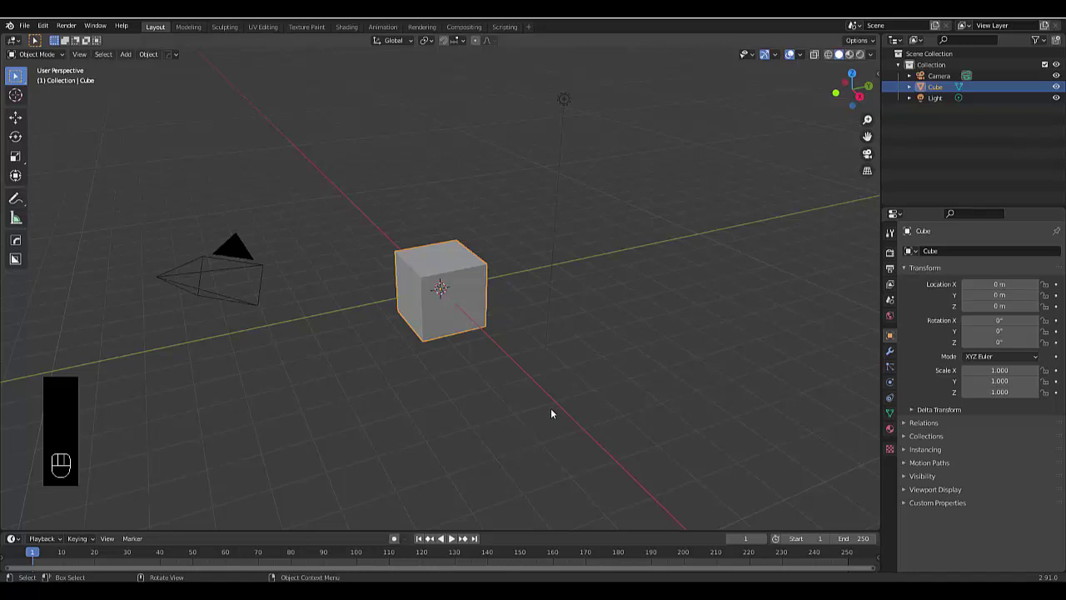
Add a Subdivision Surface modifier to the default cube
click(617, 373)
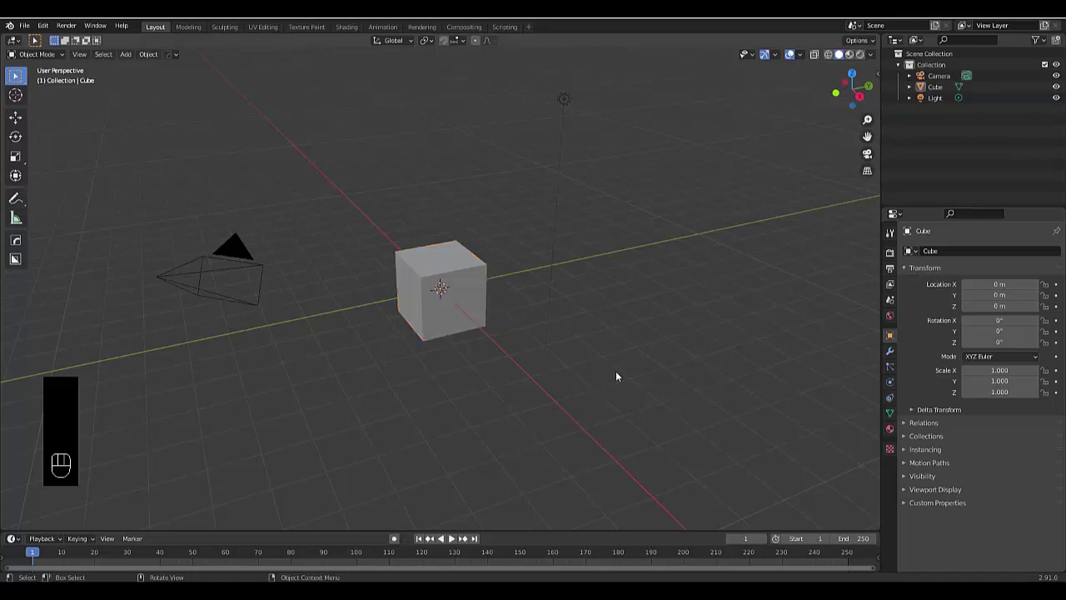
key(KP_7)
click(467, 329)
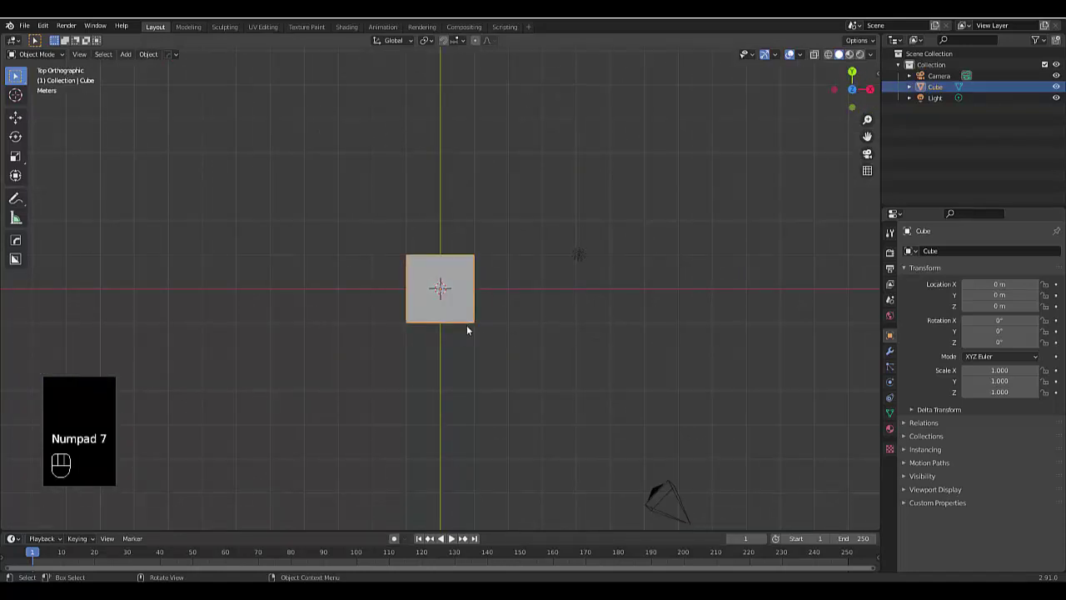
click(890, 368)
click(889, 353)
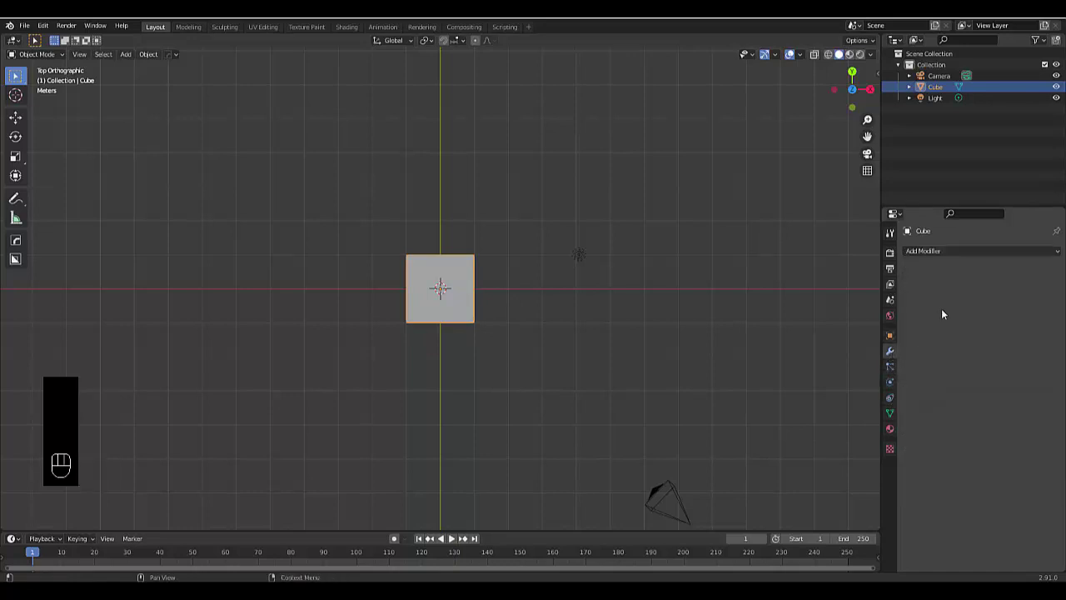
click(973, 252)
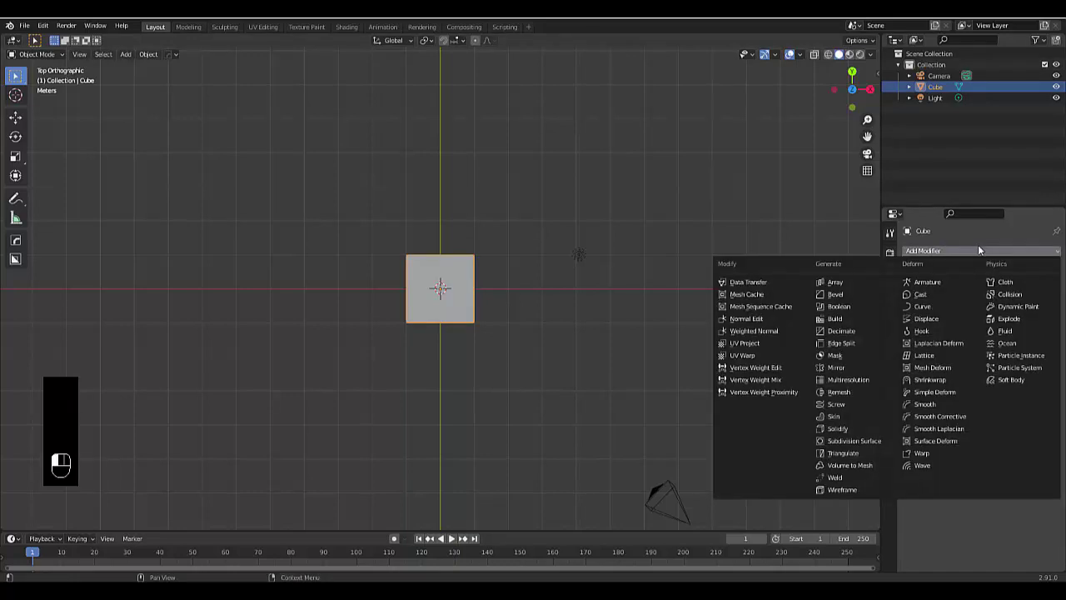
click(854, 443)
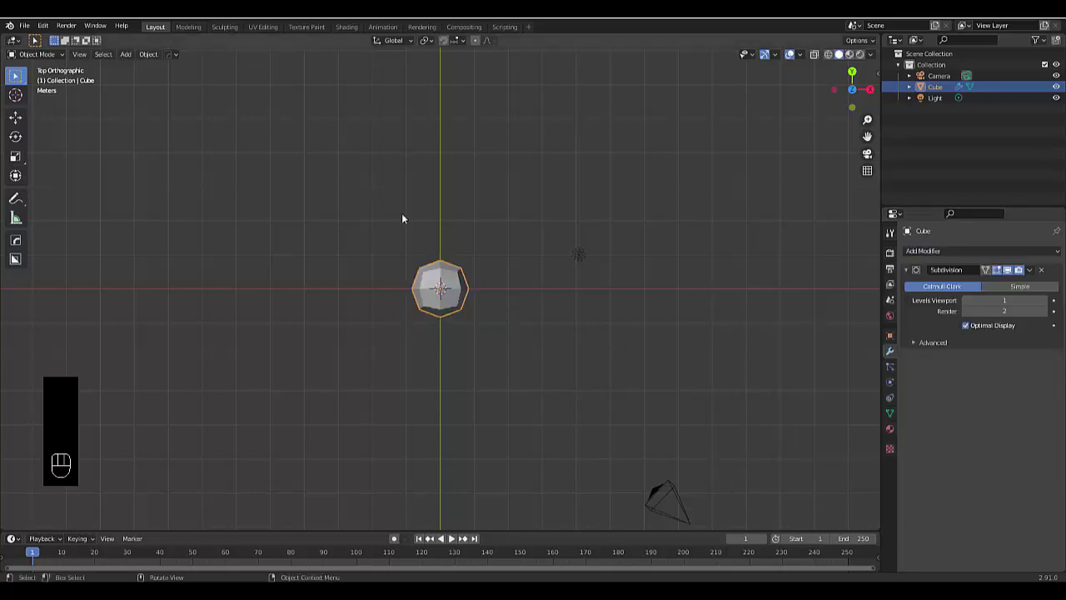
Duplicate the subdivided cube and place the copy along the positive Y axis so that it partly overlaps the original
scroll(335, 217, up, 3)
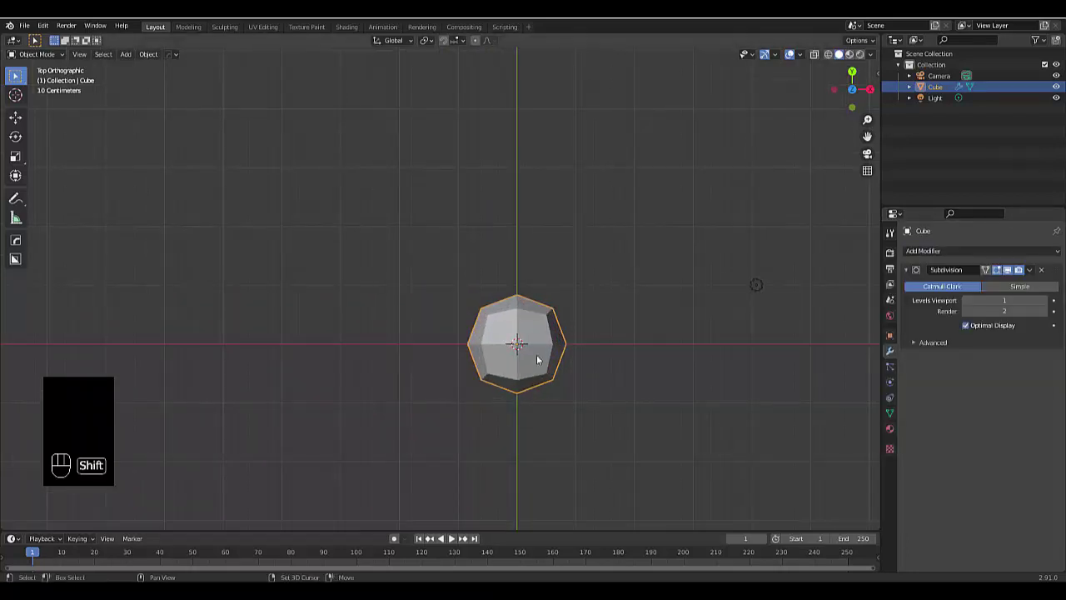
key(shift+d)
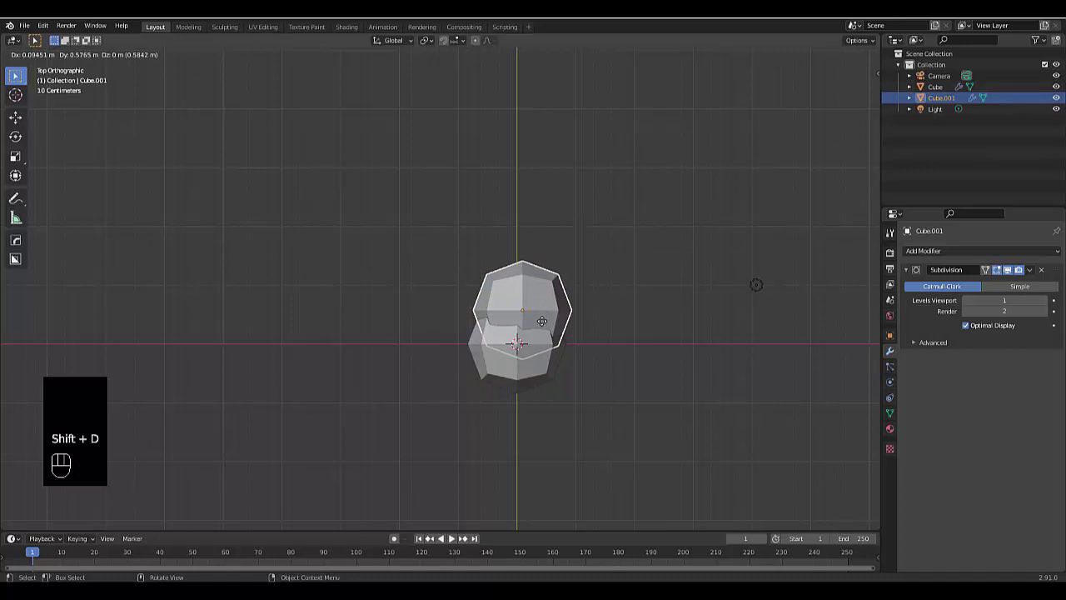
click(543, 295)
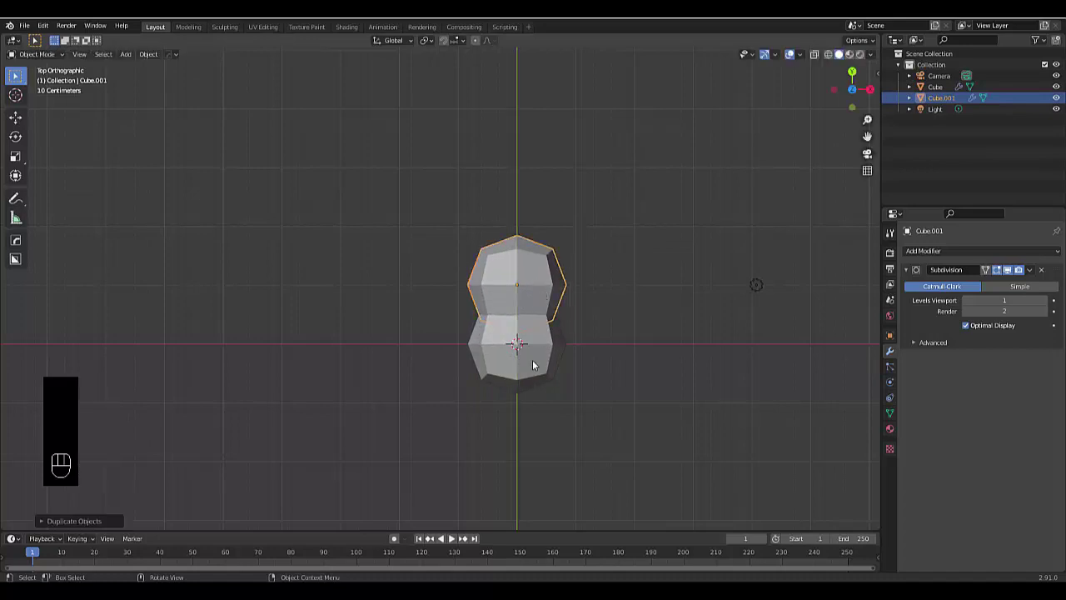
In the original cube's mesh, move the negative-Y end face outward along the Y axis by about 1.34 m
click(532, 365)
scroll(532, 360, down, 2)
scroll(524, 359, up, 4)
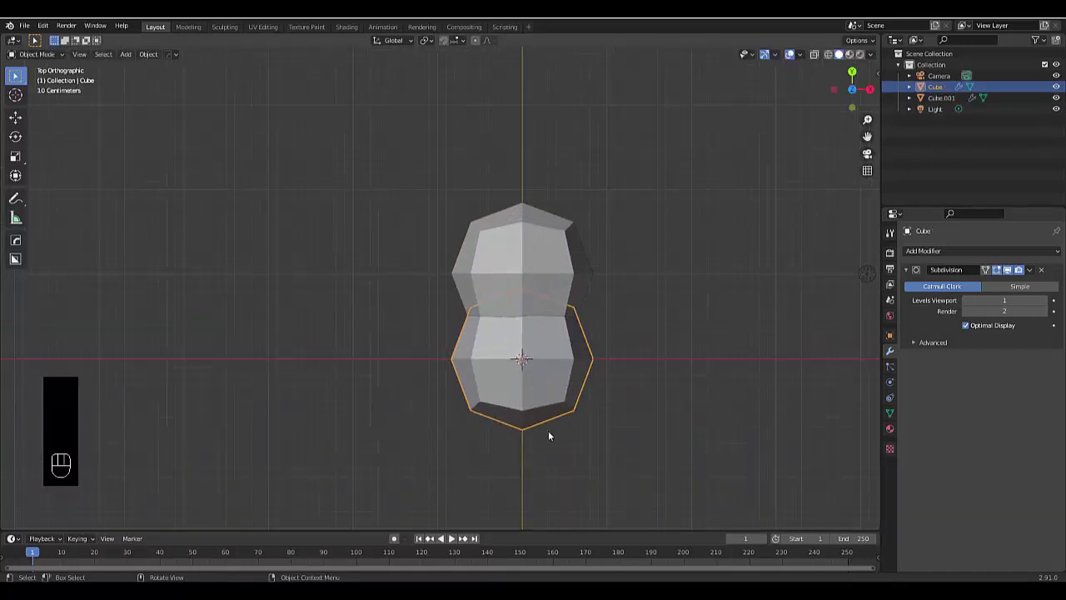
key(Tab)
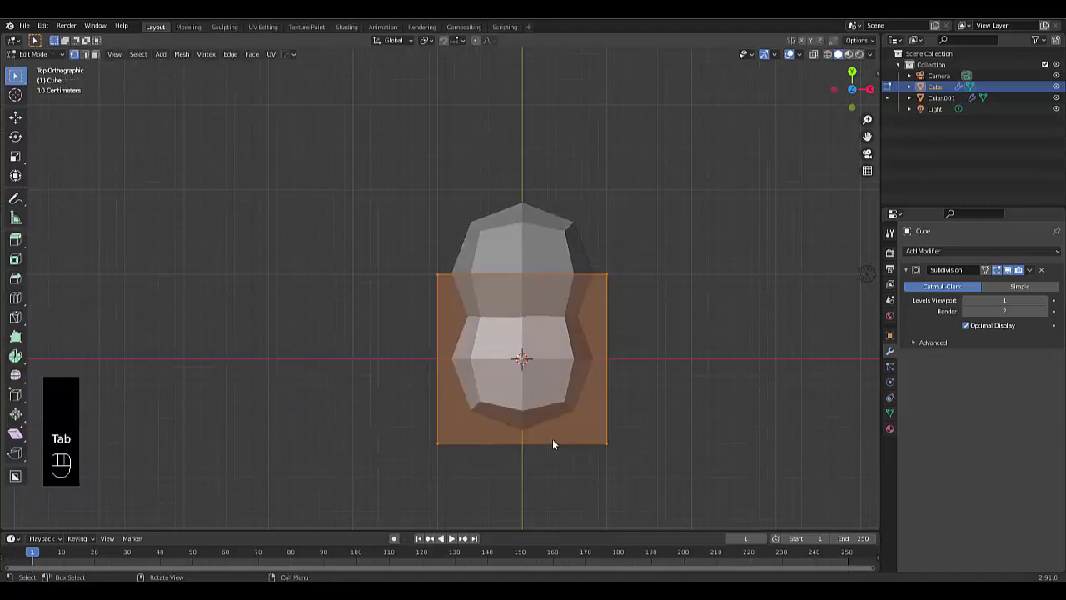
key(3)
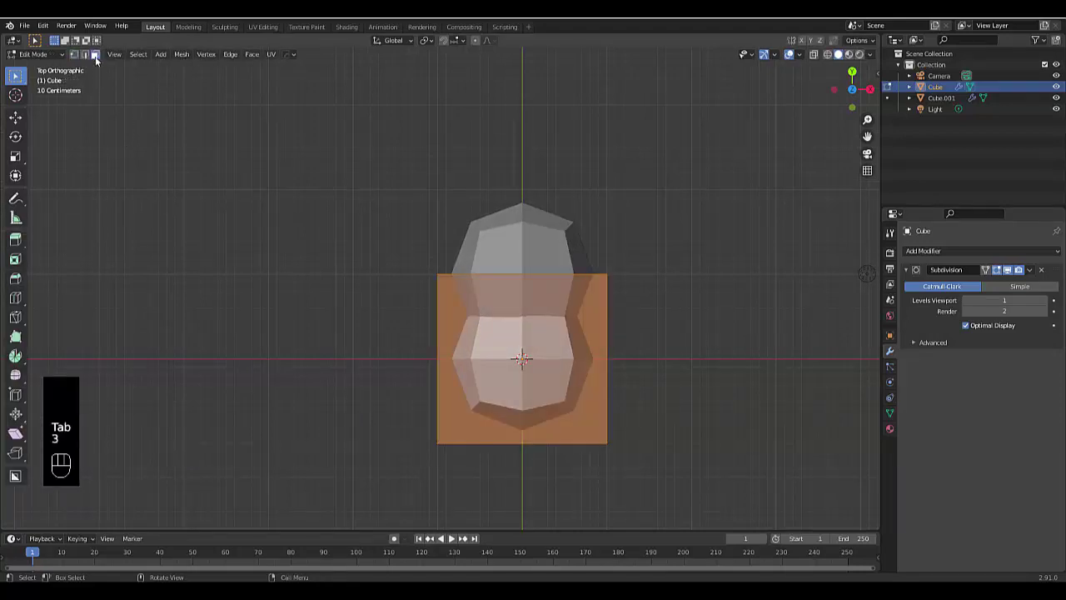
middle_drag(459, 342, 523, 434)
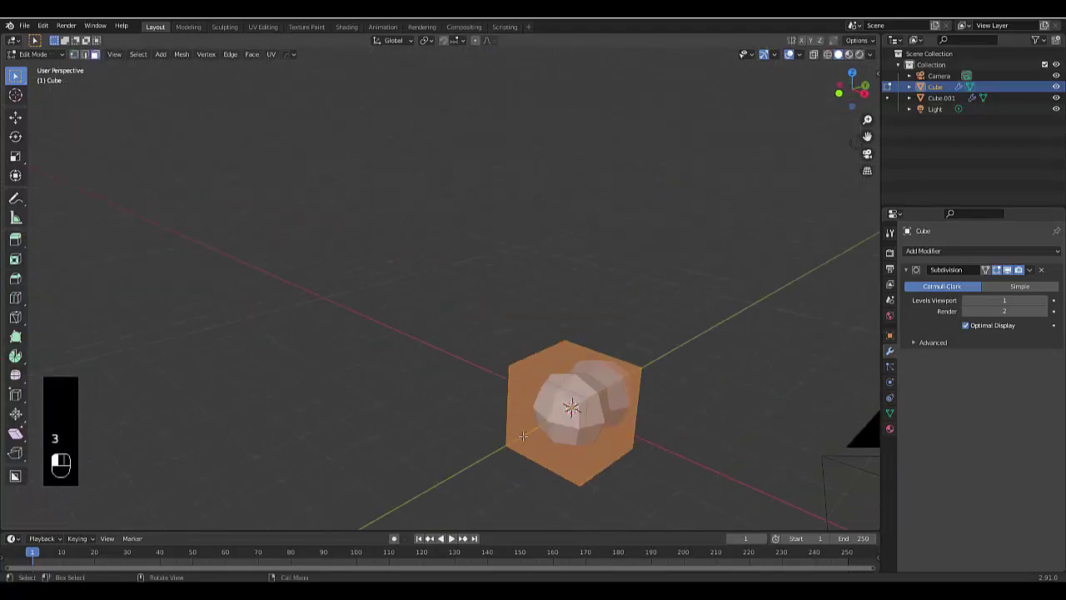
key(KP_3)
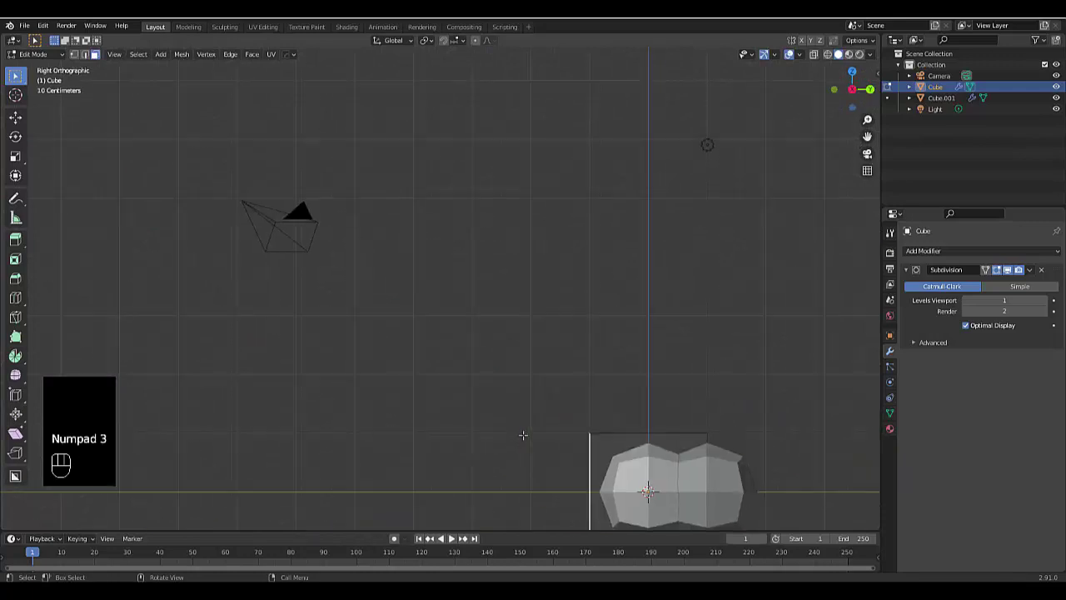
shift+middle_drag(582, 504, 655, 403)
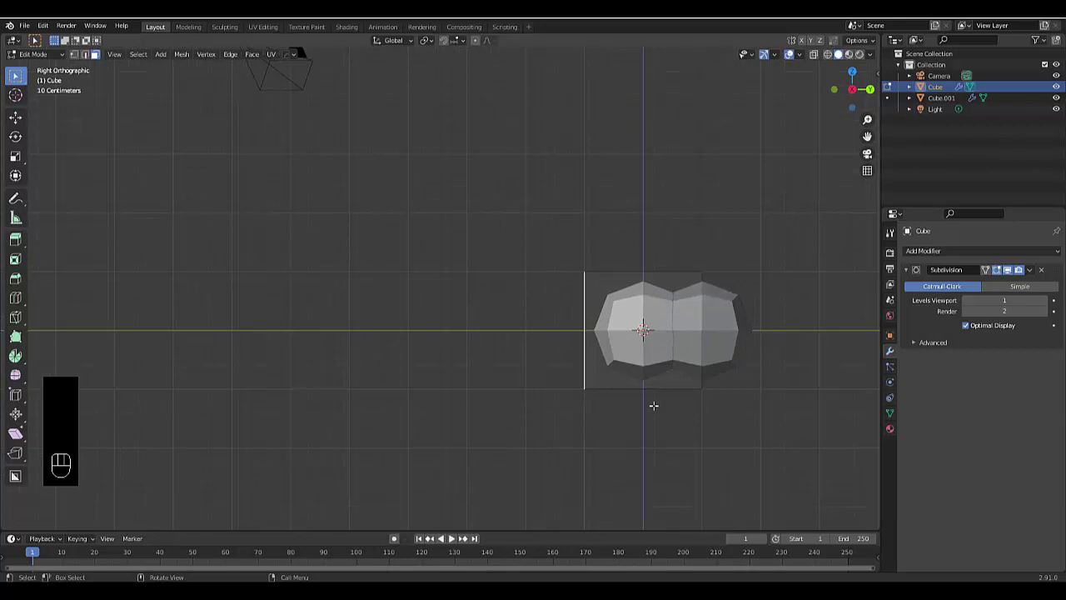
key(g)
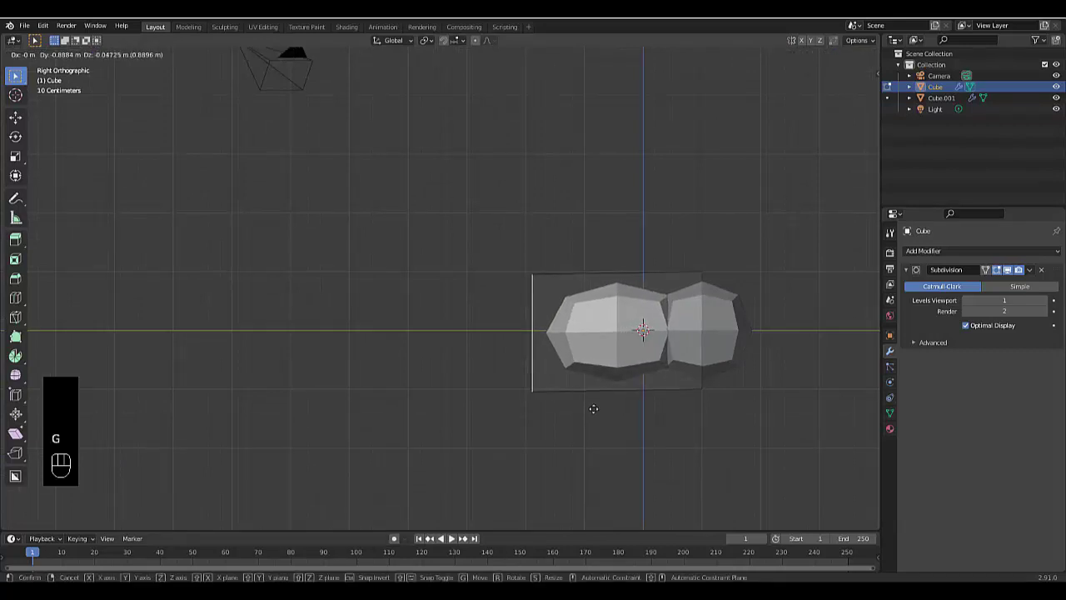
key(y)
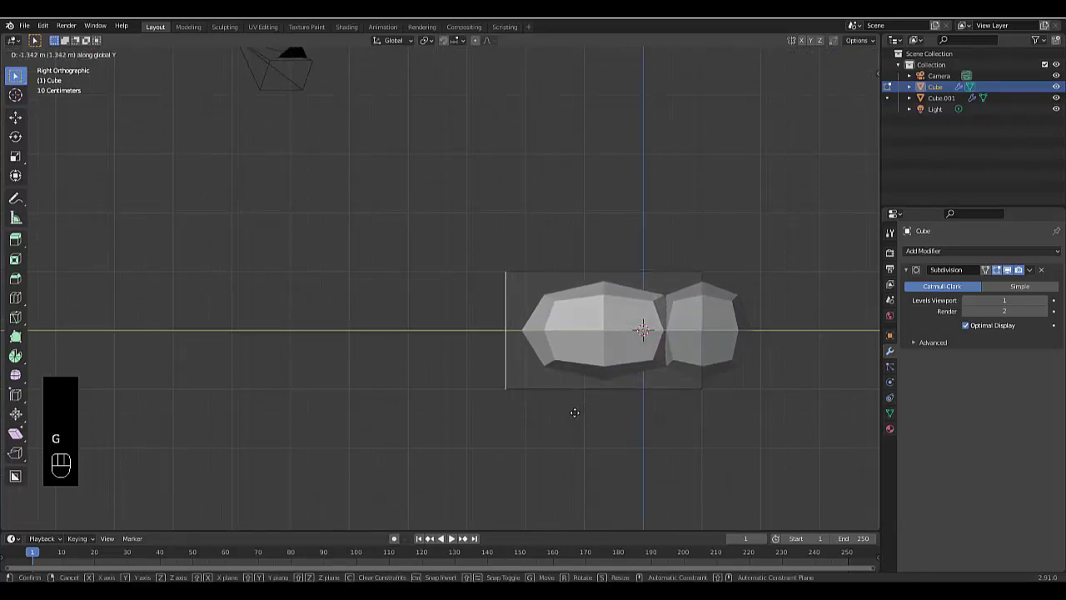
click(575, 412)
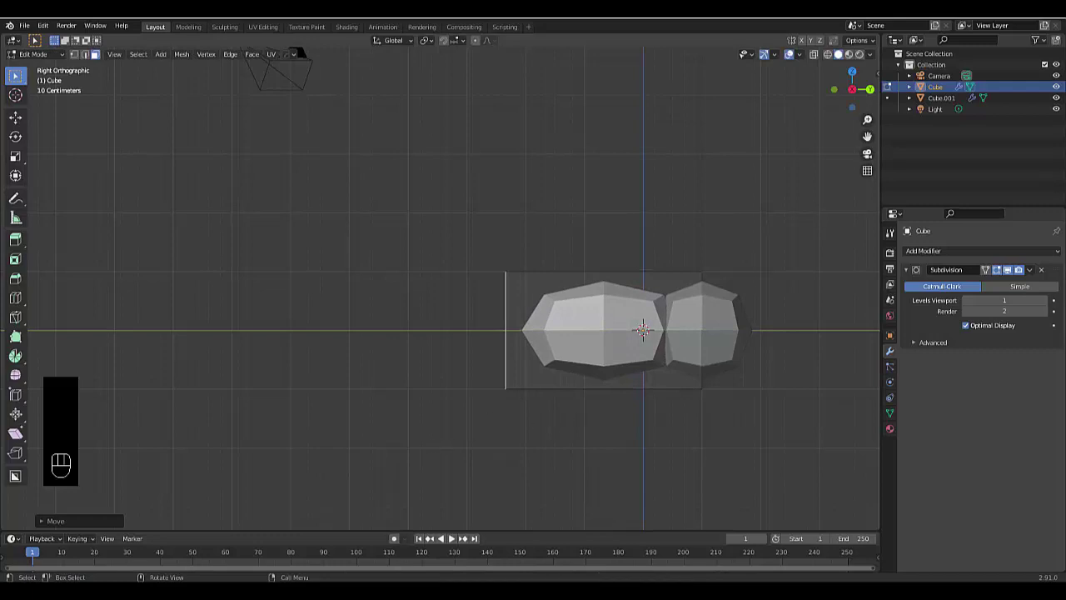
Scale that end face to nearly double its size and add a loop cut slid close to the original cube's opposite end
key(s)
click(287, 497)
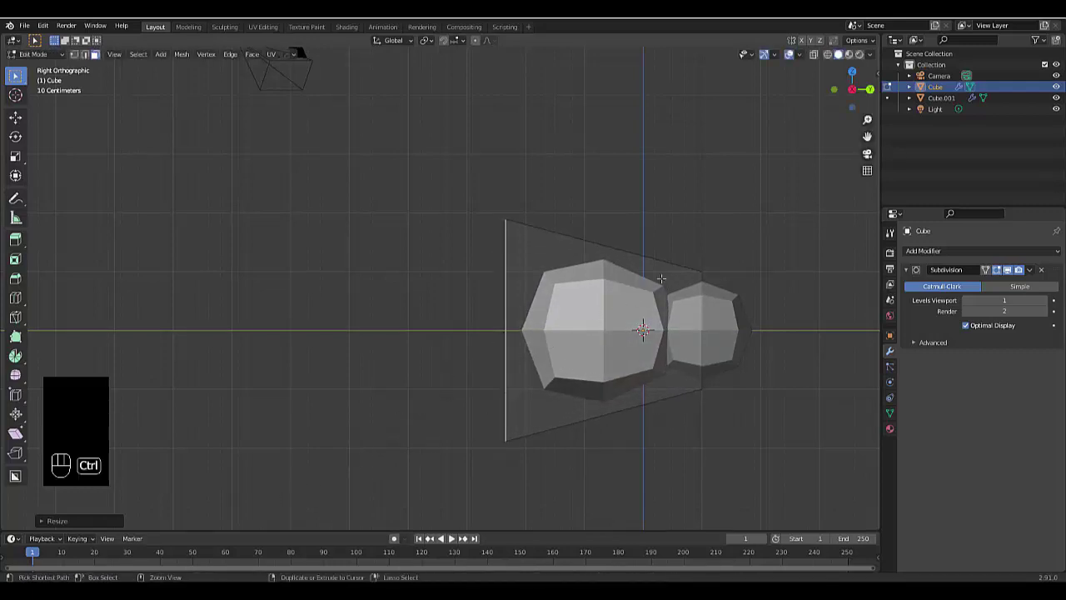
key(ctrl+r)
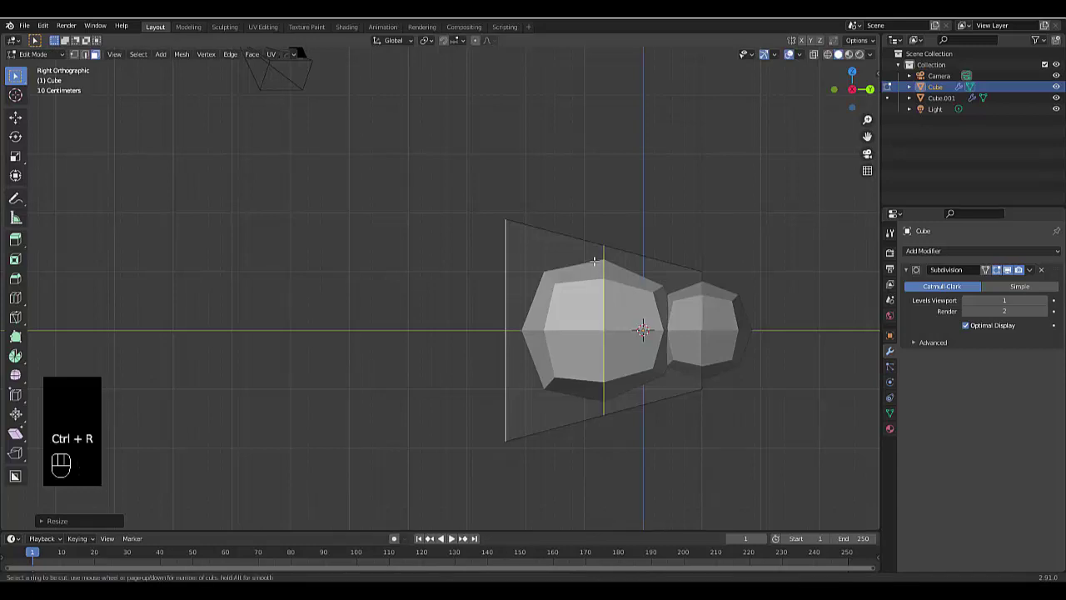
click(594, 261)
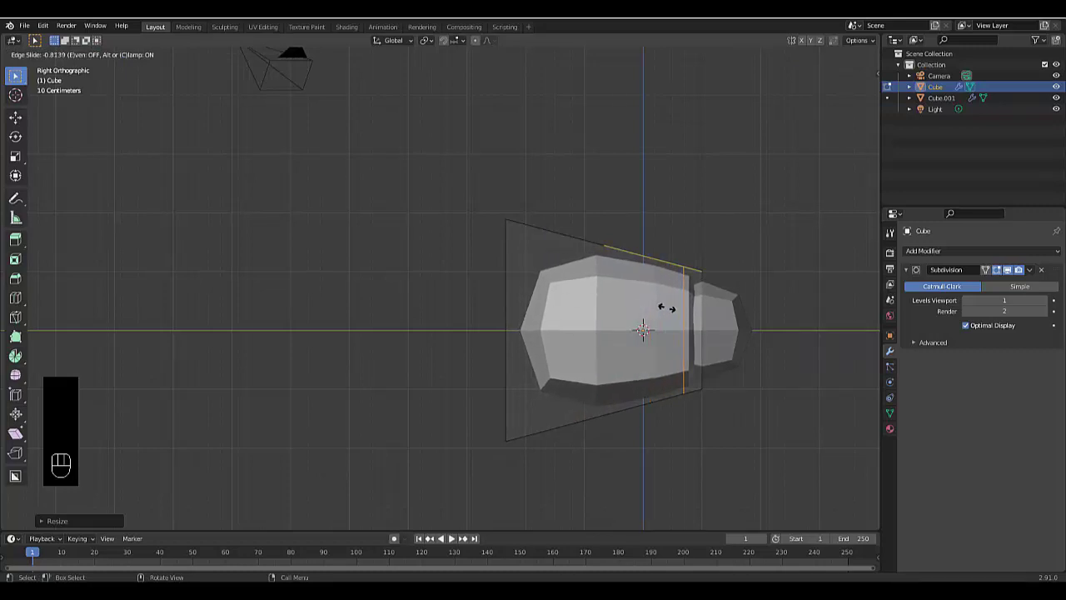
click(667, 308)
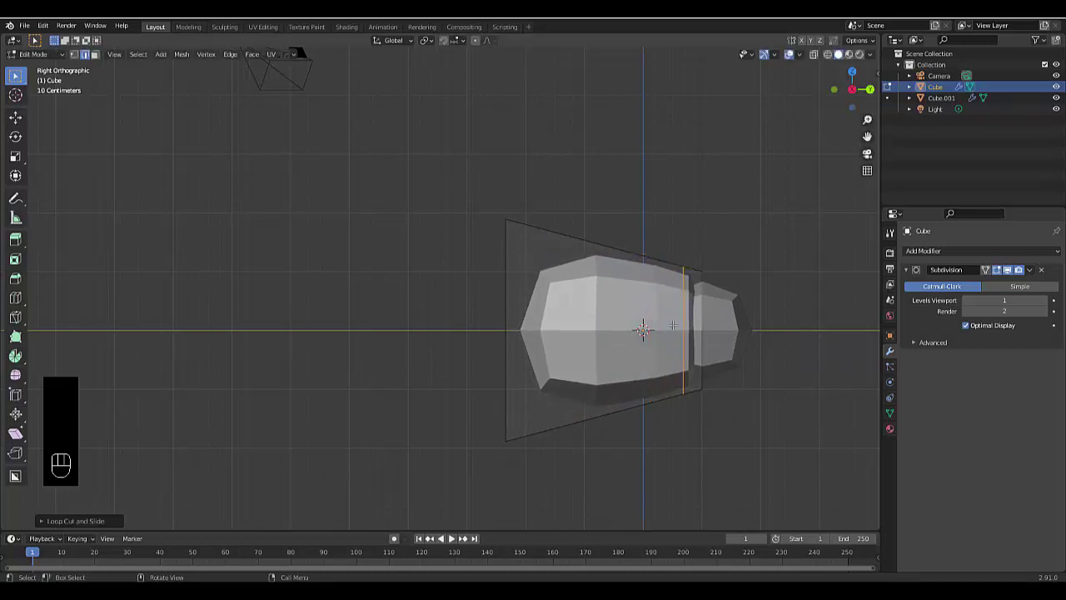
key(Tab)
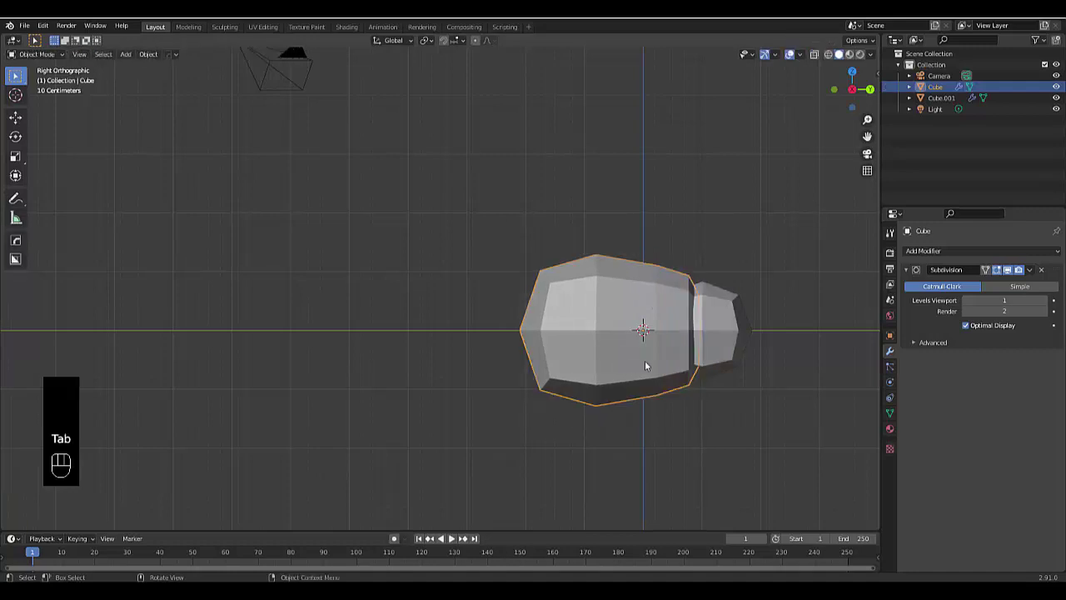
Add a loop cut around the middle of the duplicated cube, perpendicular to the Y axis
click(732, 346)
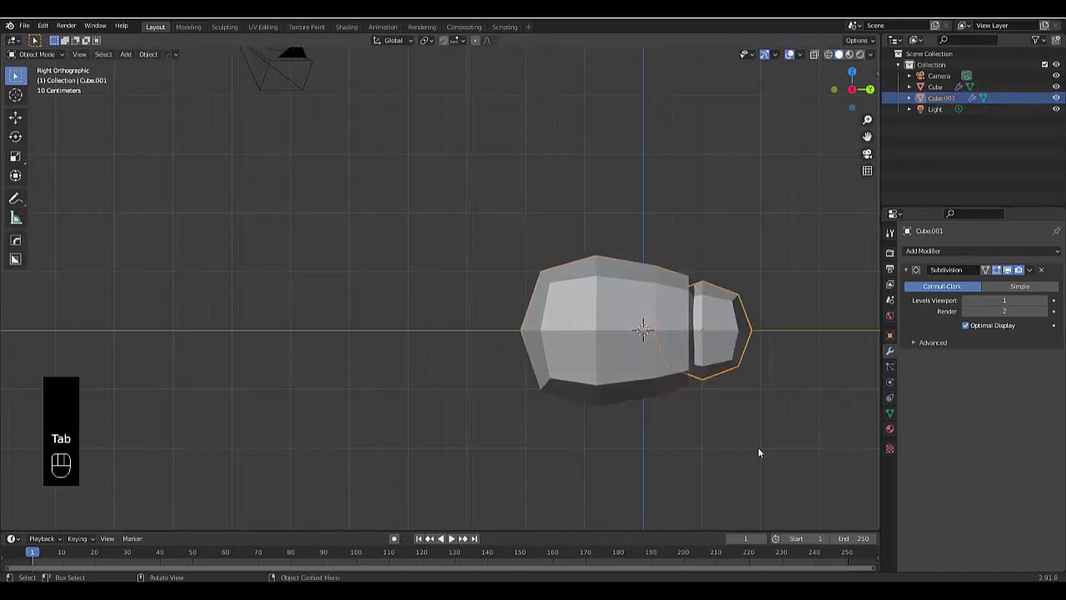
key(ctrl)
key(ctrl+r)
key(Tab)
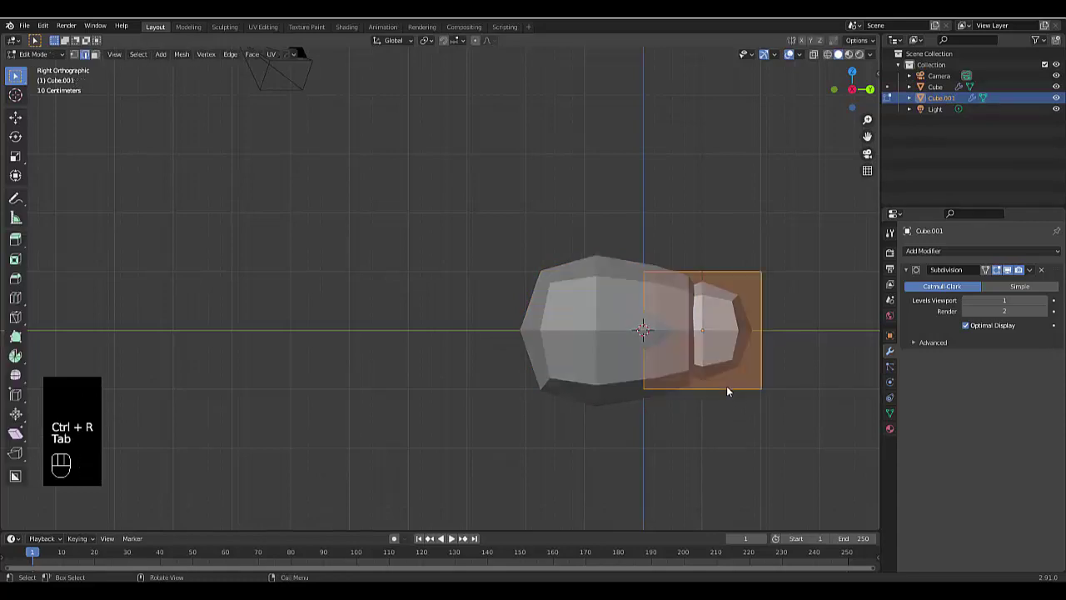
key(ctrl+r)
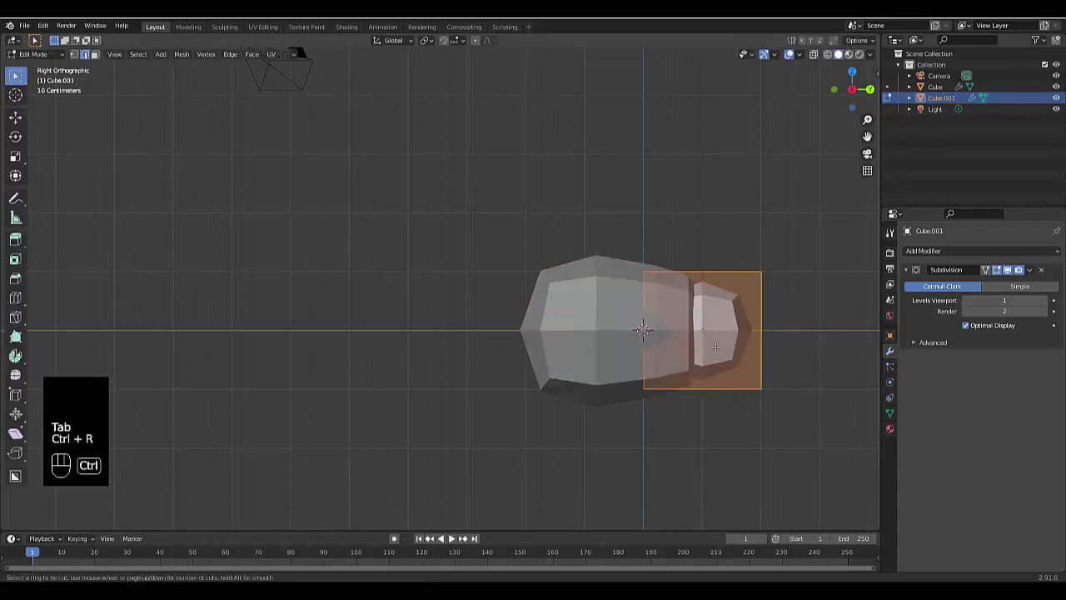
click(700, 288)
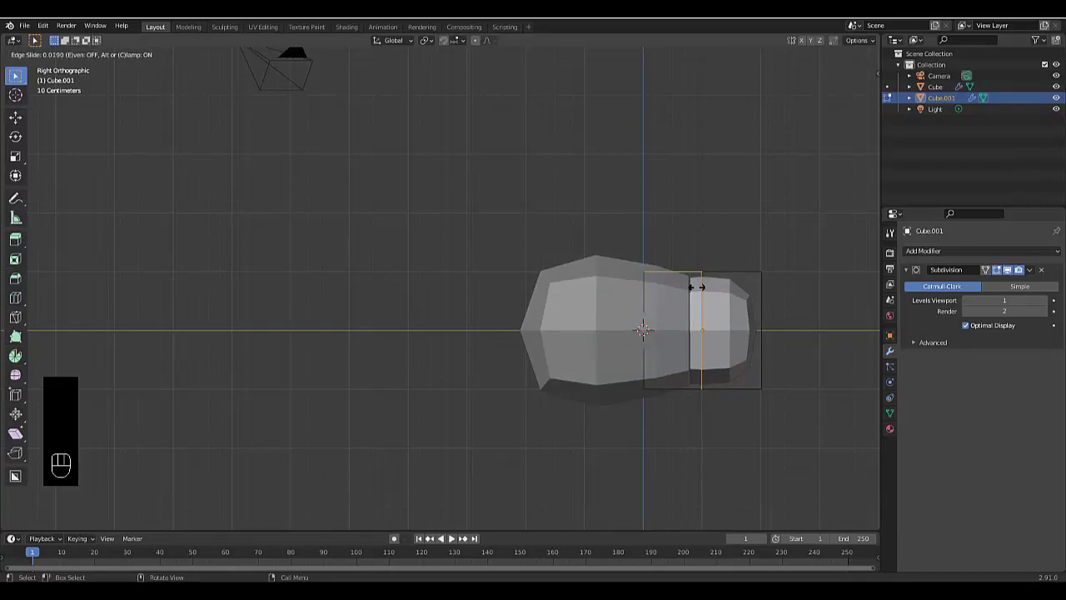
click(695, 287)
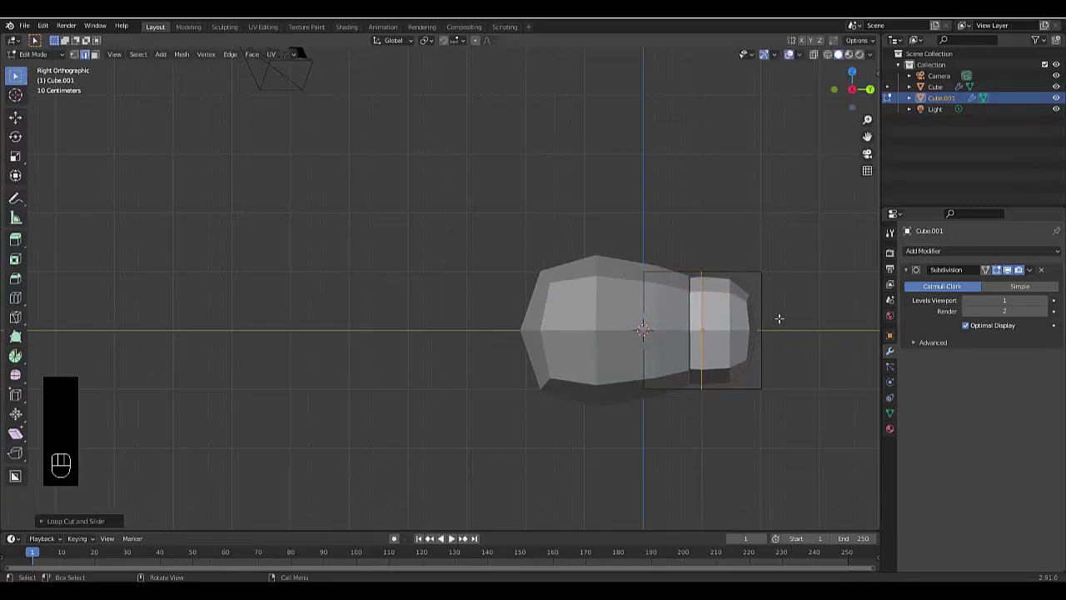
Select the duplicate's outer face on the positive-Y end and scale it to about twice its size
key(3)
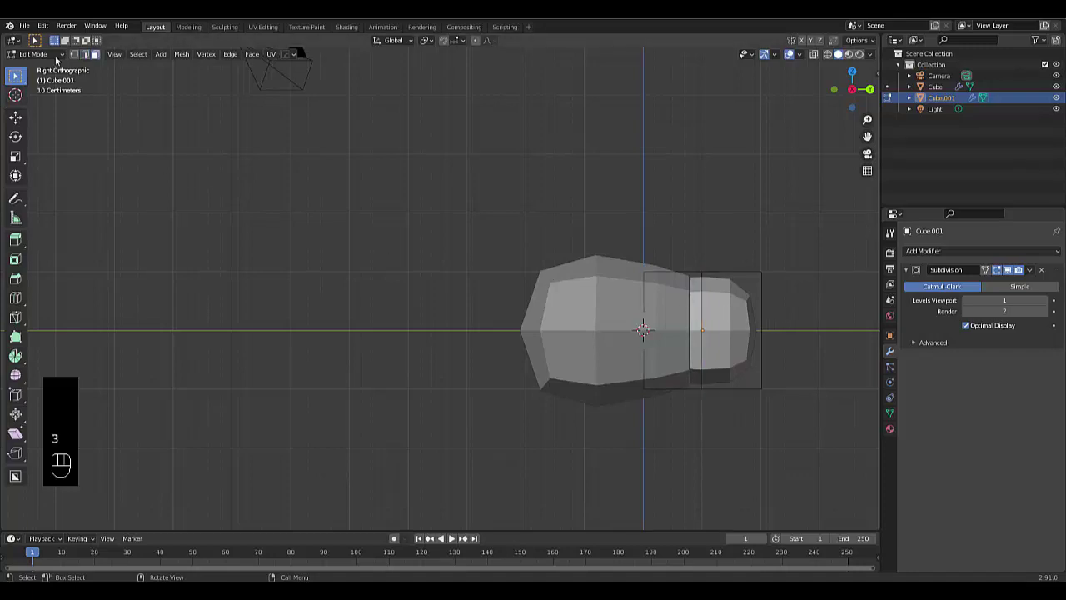
drag(739, 254, 824, 440)
middle_drag(812, 428, 730, 387)
click(773, 340)
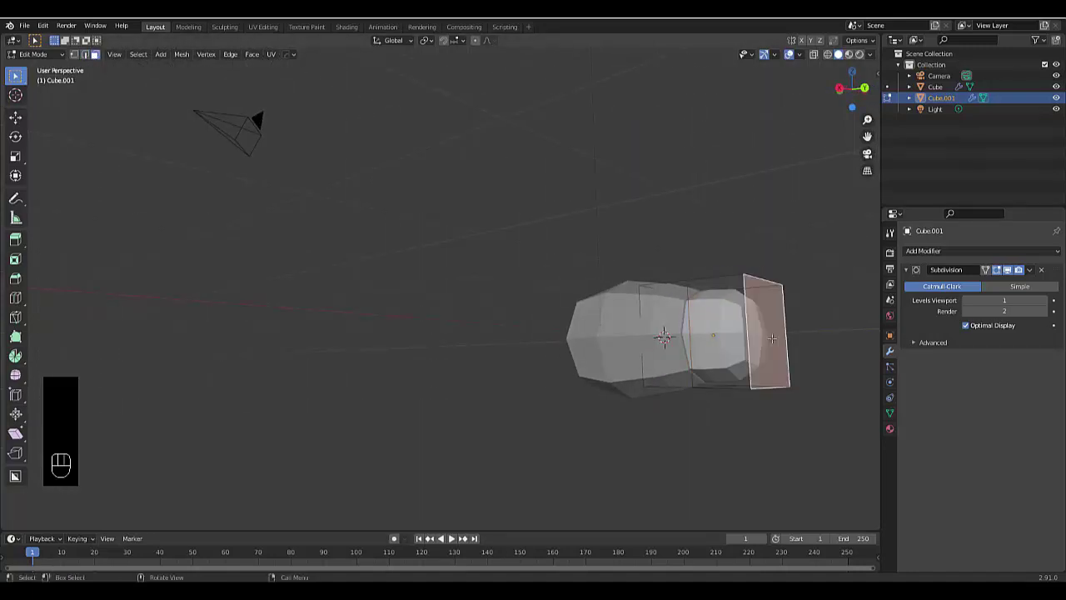
key(KP_1)
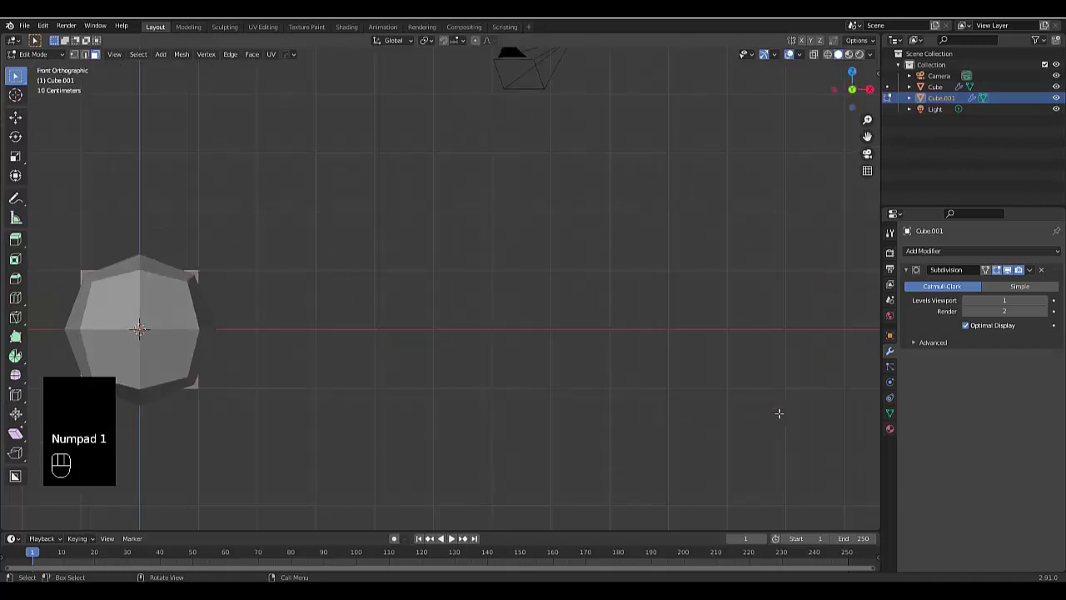
key(KP_3)
scroll(774, 408, up, 3)
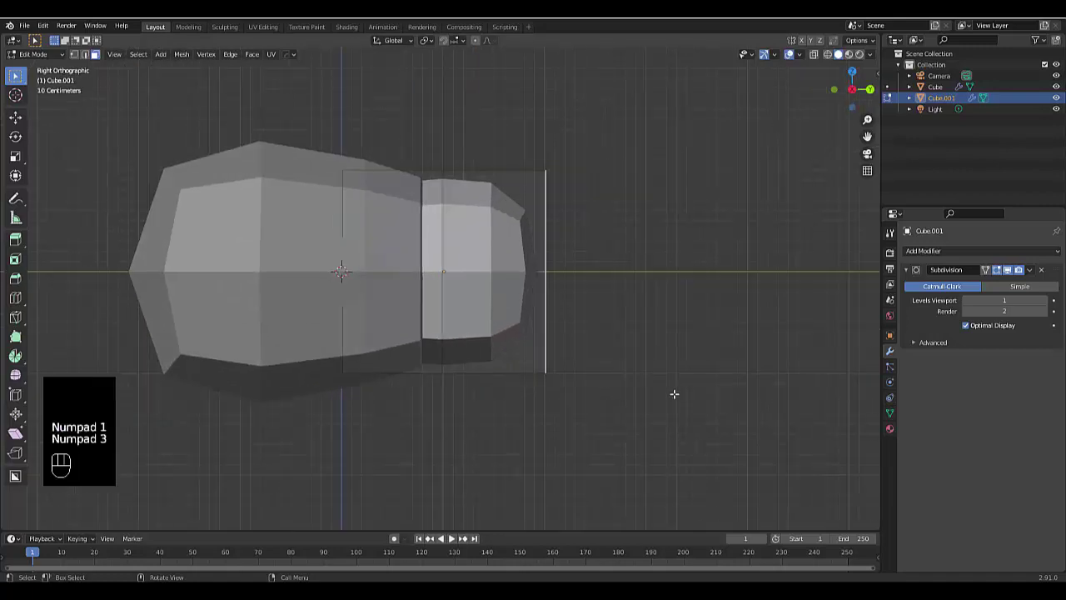
key(s)
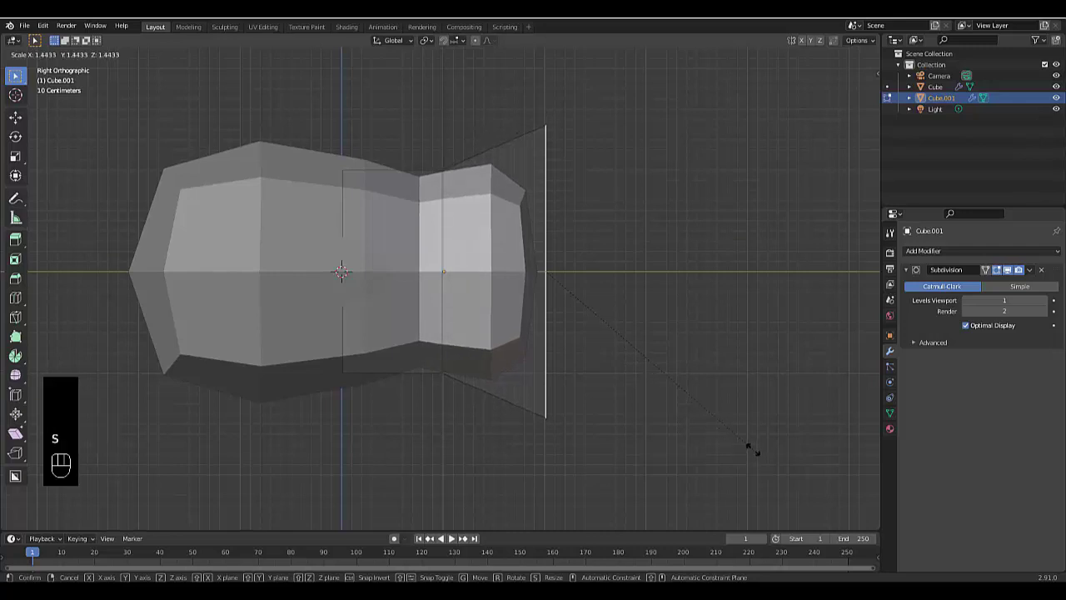
click(699, 74)
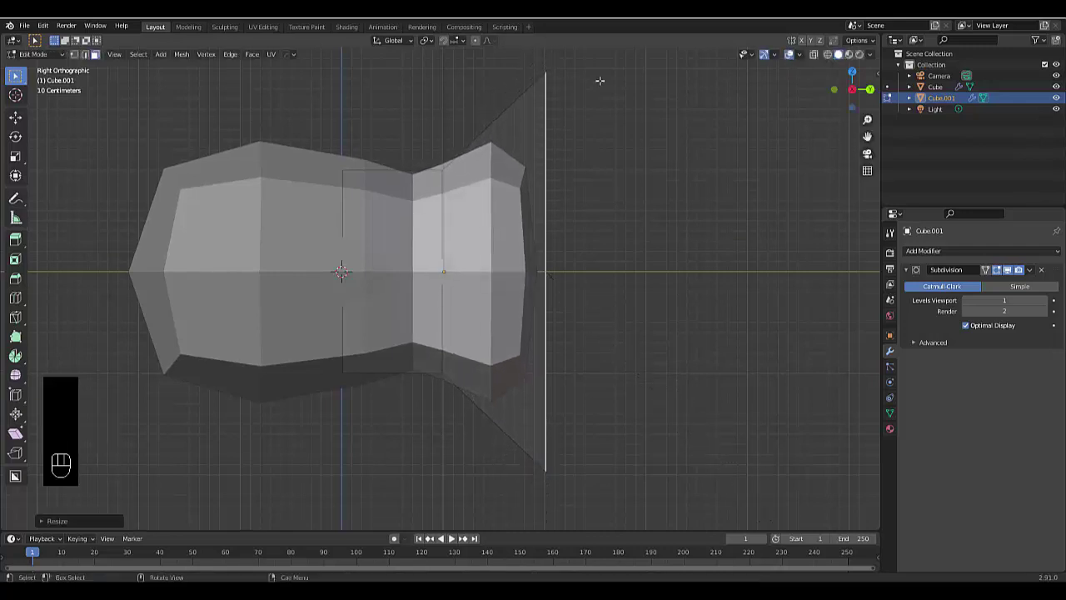
Move the enlarged end face outward about 1.2 m along Y and raise it about 0.22 m
key(g)
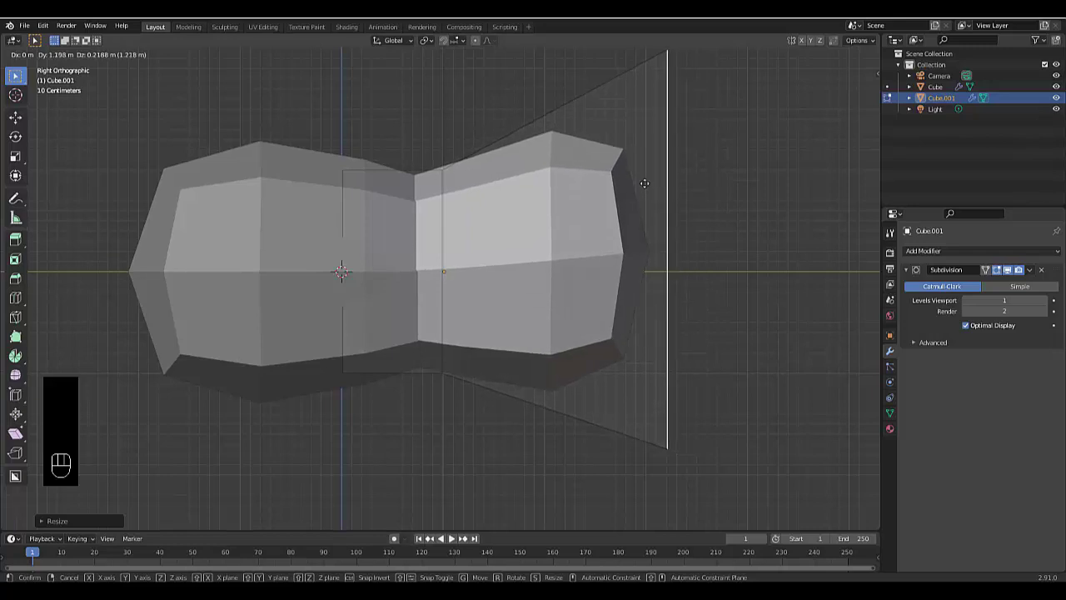
click(643, 181)
scroll(646, 184, down, 2)
middle_drag(645, 184, 572, 181)
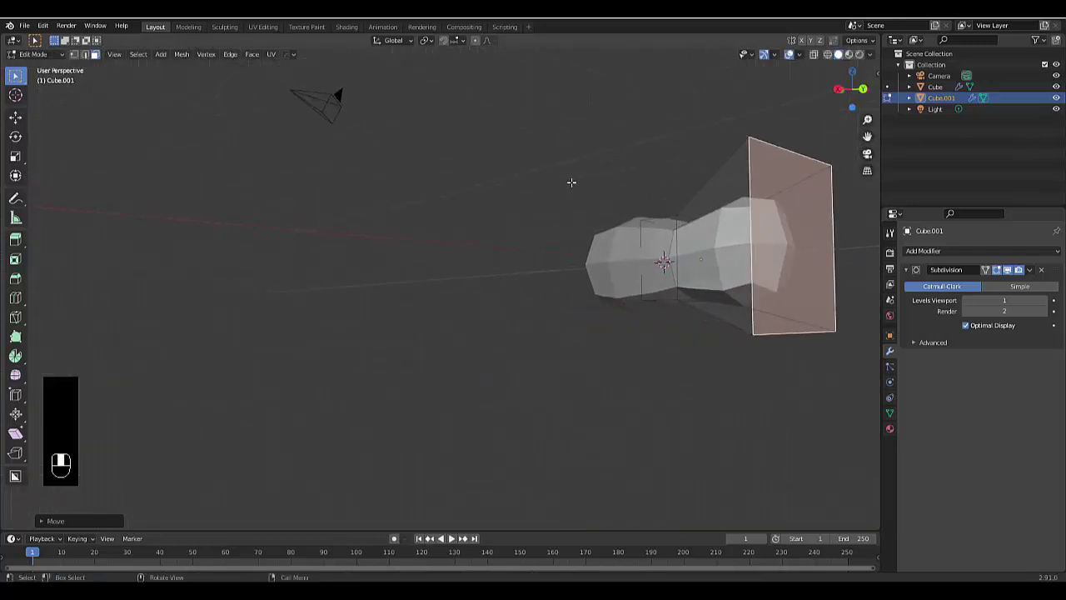
Set the viewport subdivision level to 2 on both the duplicated and the original body part
click(1042, 301)
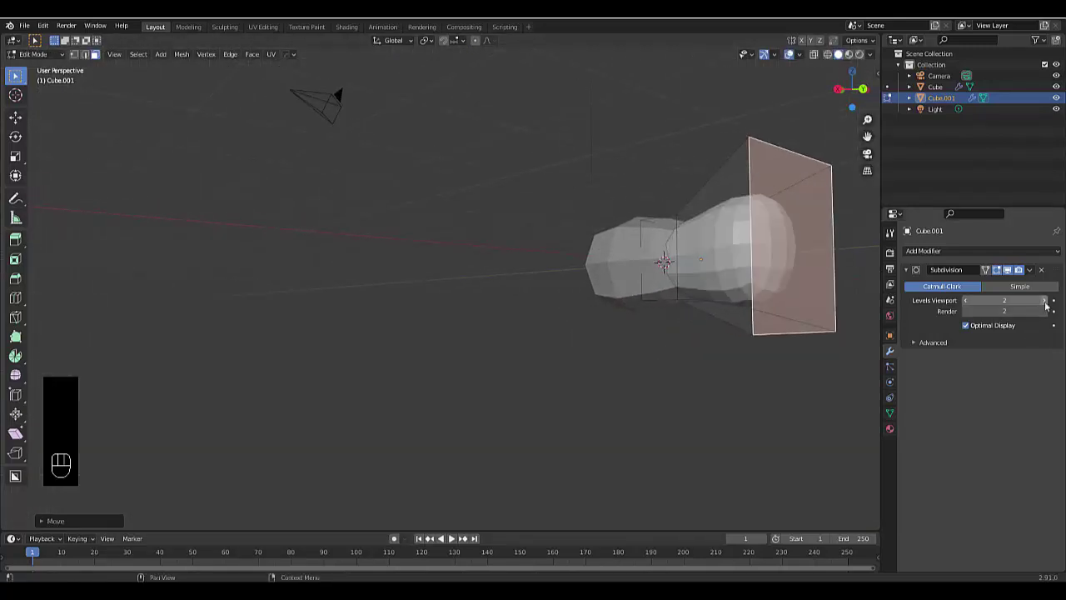
key(alt+a)
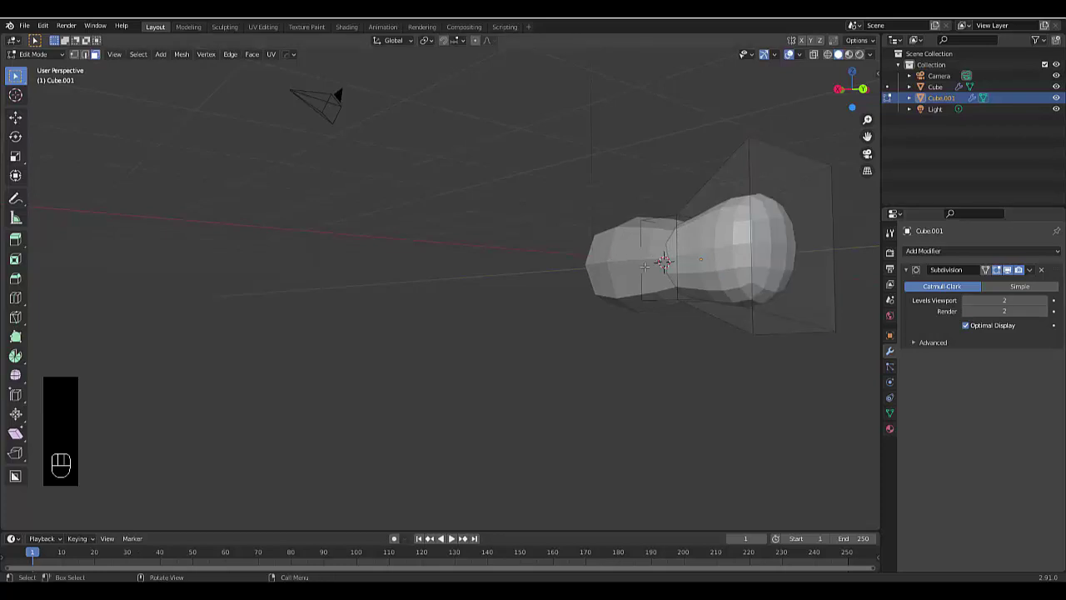
key(Tab)
click(617, 275)
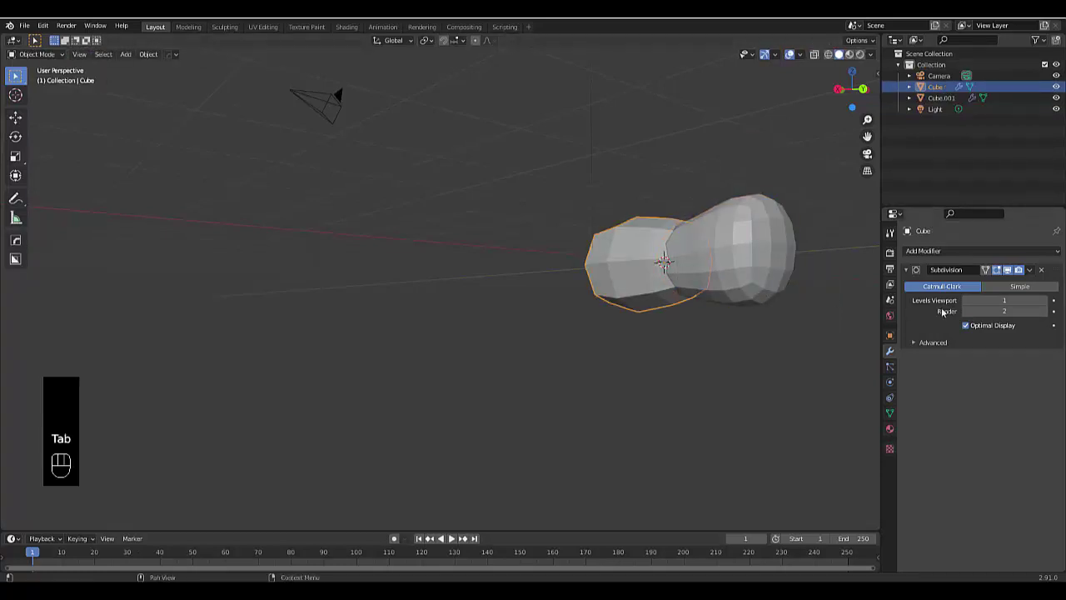
Apply smooth shading to both body parts in Object Mode
middle_drag(696, 278, 697, 276)
right_click(585, 240)
click(772, 223)
right_click(773, 224)
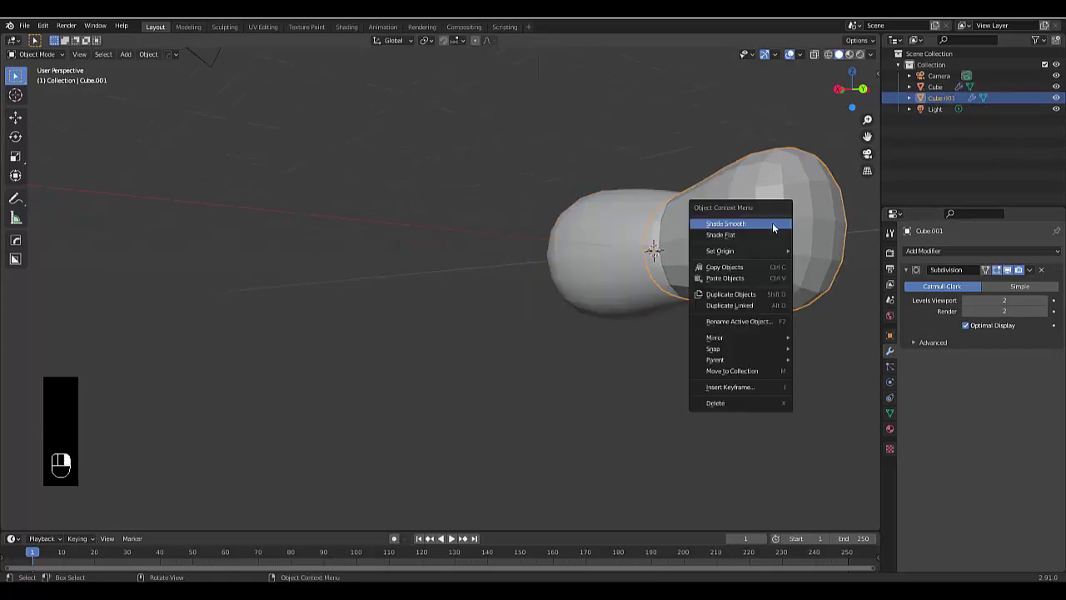
click(772, 223)
middle_drag(732, 255, 766, 266)
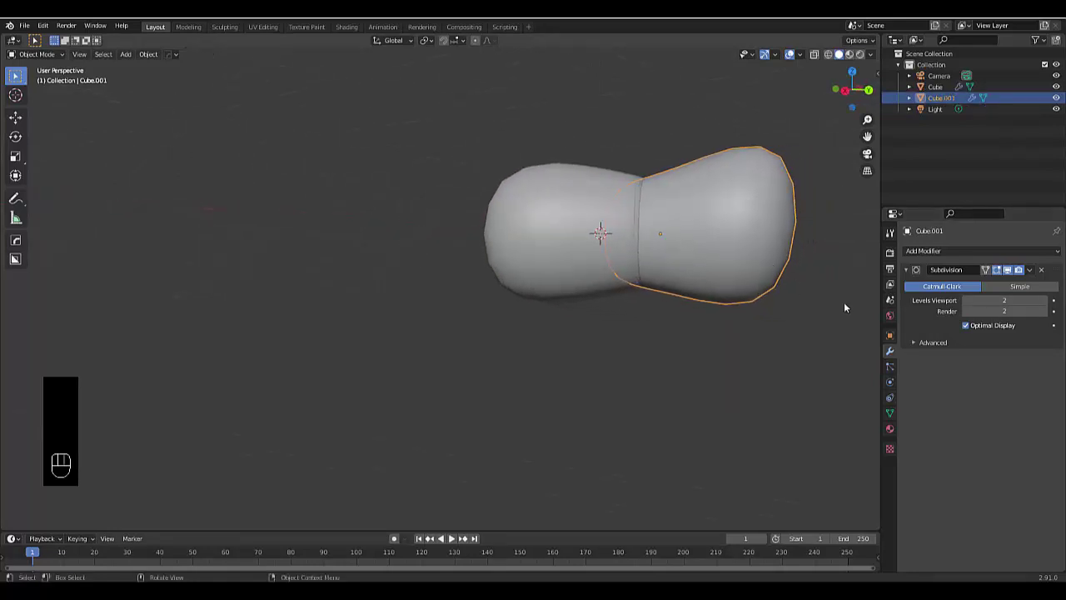
Enable Auto Smooth on the original body part's normals with an angle of 36°
click(566, 233)
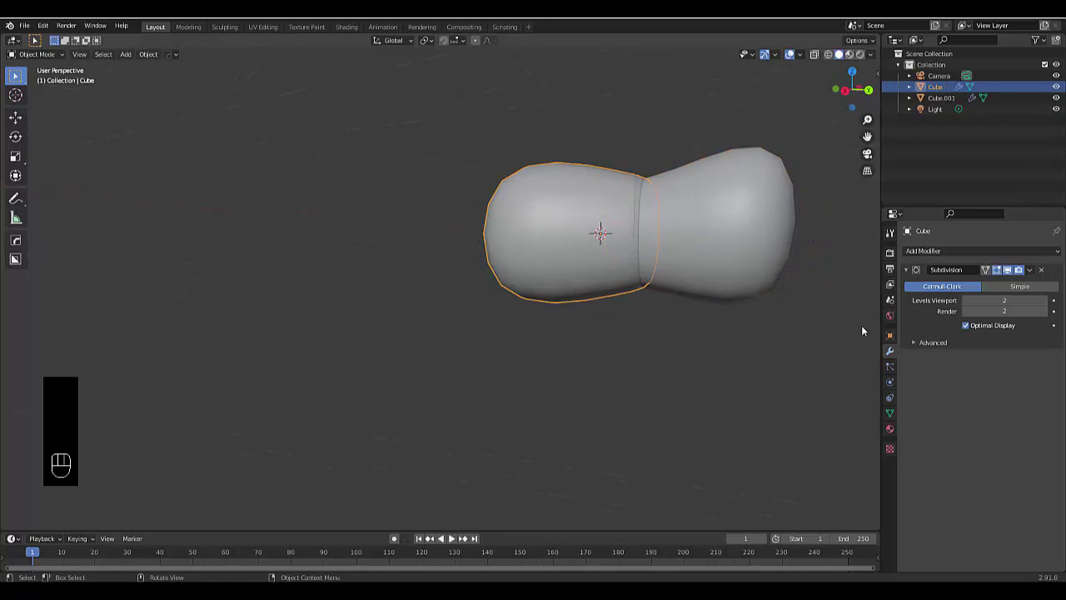
click(890, 413)
click(916, 442)
click(965, 457)
click(994, 459)
text(36)
key(Return)
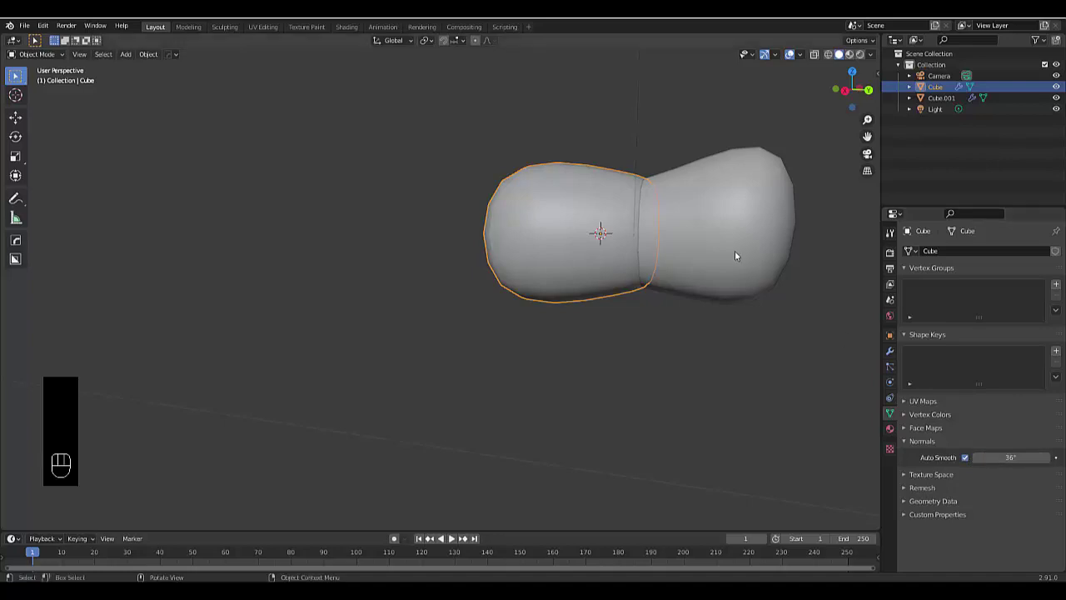
Enable Auto Smooth on the duplicated body part's normals, also with an angle of 36°
click(701, 215)
click(965, 457)
click(995, 458)
text(3)
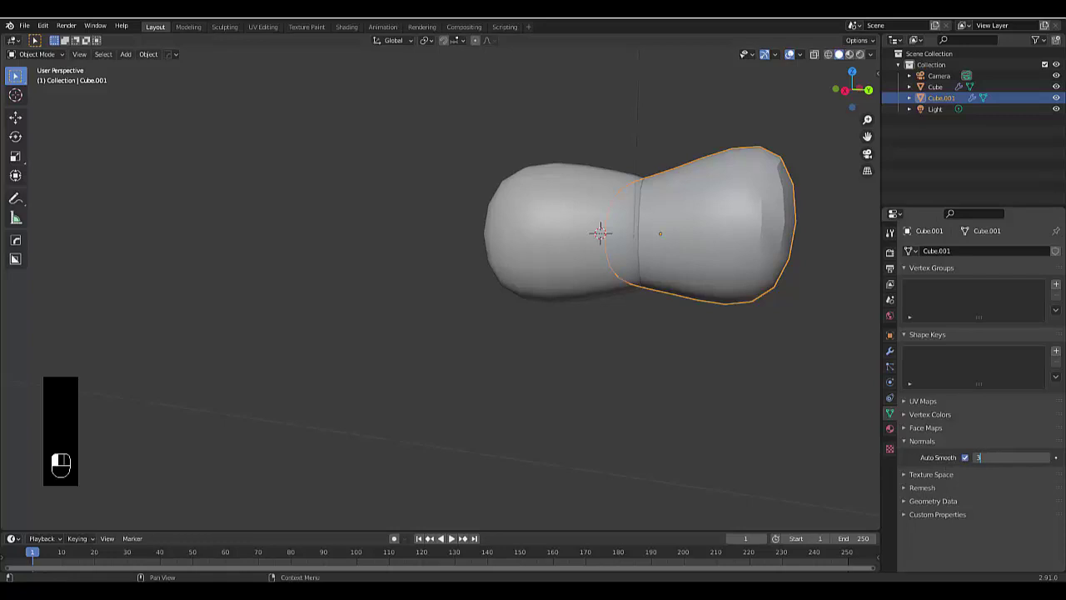
text(6)
key(Return)
Scale the duplicated body part uniformly down to about two-thirds of its size and deselect it
scroll(709, 207, up, 2)
mouse_move(709, 208)
middle_down()
mouse_move(608, 269)
mouse_move(617, 188)
middle_up()
scroll(752, 250, down, 3)
mouse_move(752, 250)
middle_down()
mouse_move(697, 247)
mouse_move(690, 194)
mouse_move(709, 149)
mouse_move(700, 190)
middle_up()
scroll(697, 247, down, 2)
scroll(688, 246, up, 3)
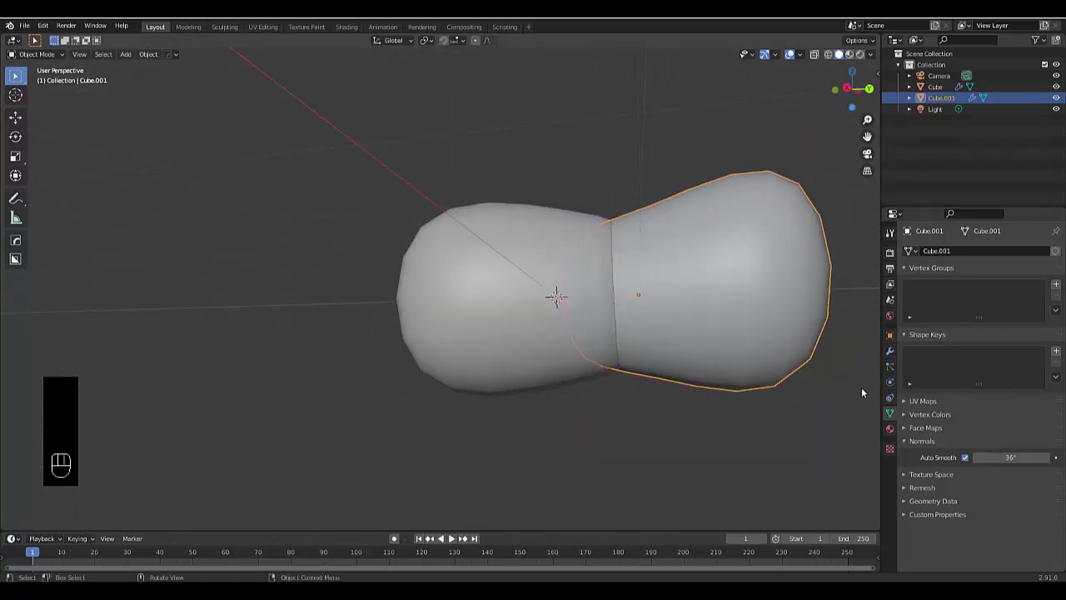
key(s)
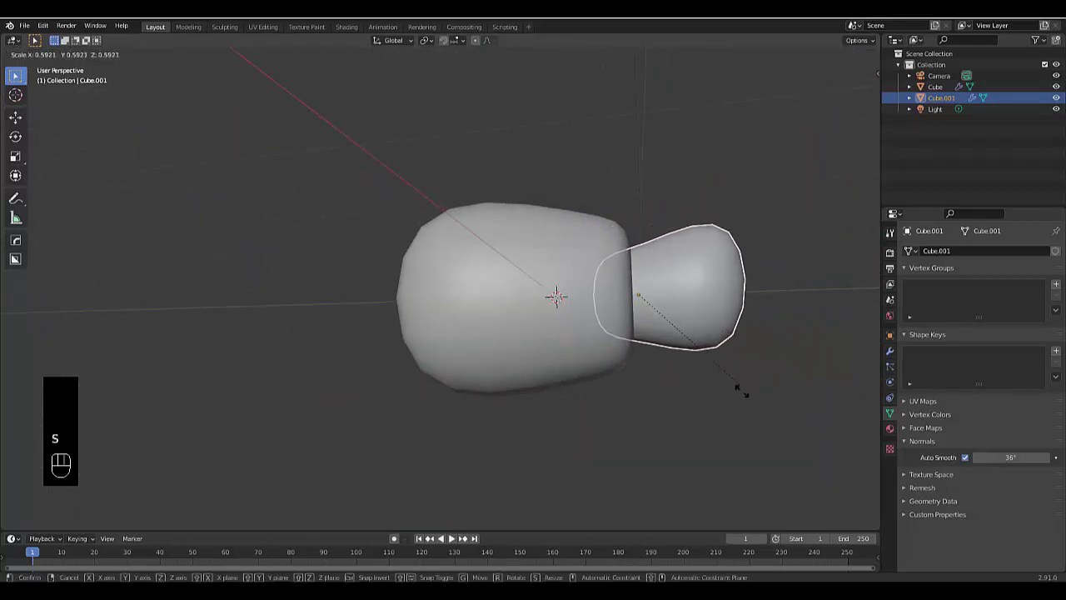
click(750, 409)
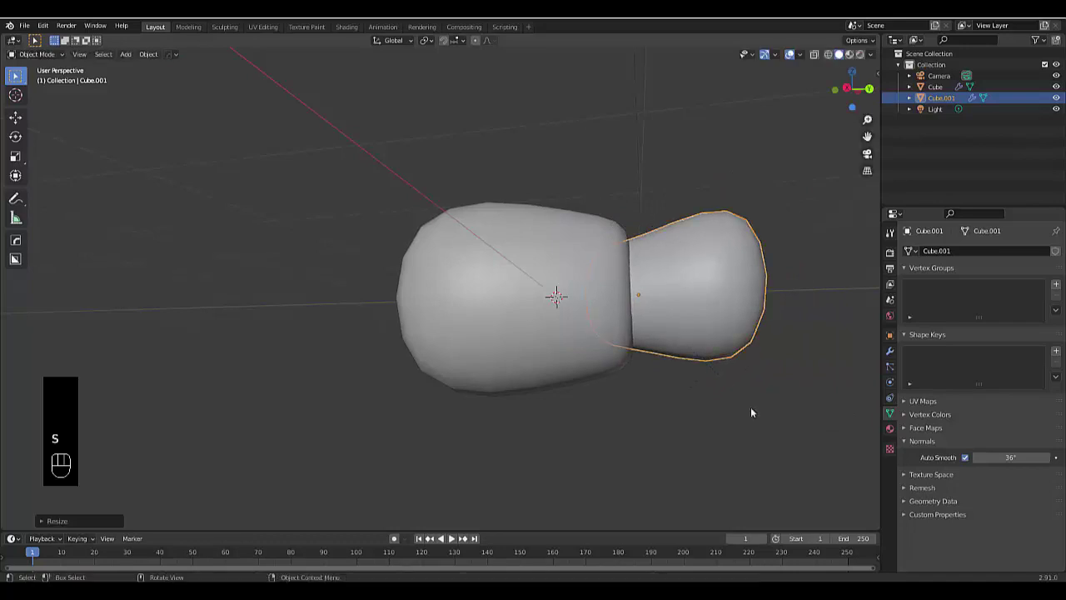
click(683, 428)
Switch to the top orthographic view and add a mesh plane at the 3D cursor
middle_drag(631, 427, 778, 297)
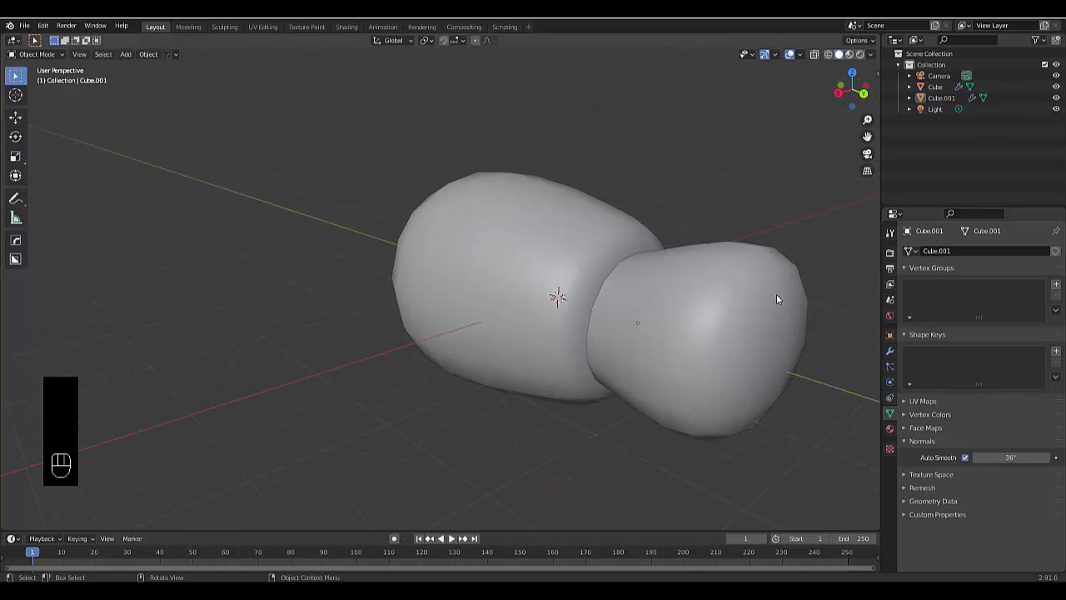
key(KP_7)
scroll(565, 301, down, 5)
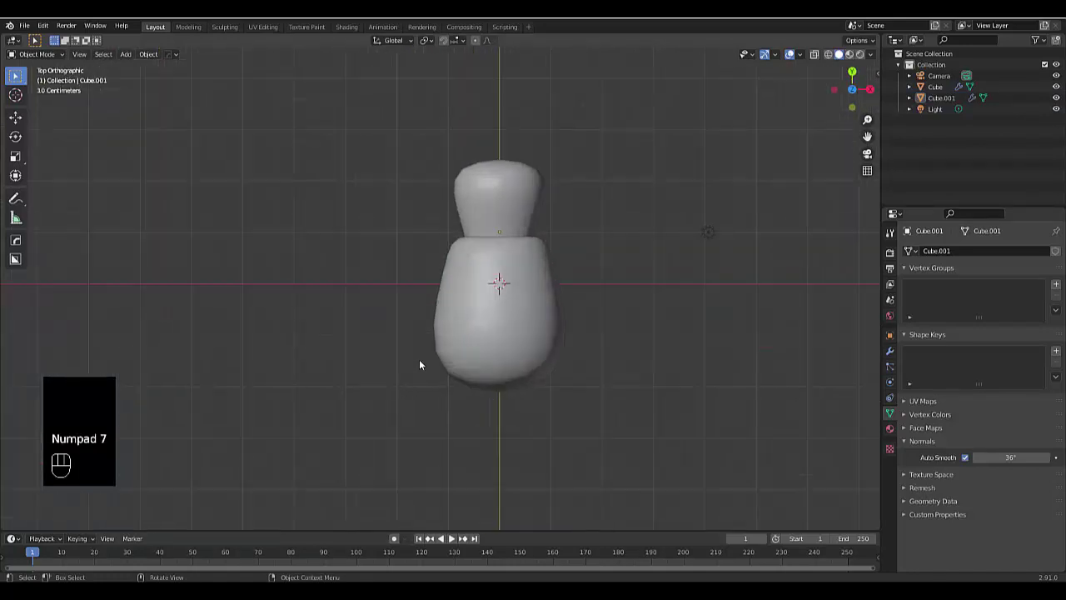
scroll(409, 377, up, 1)
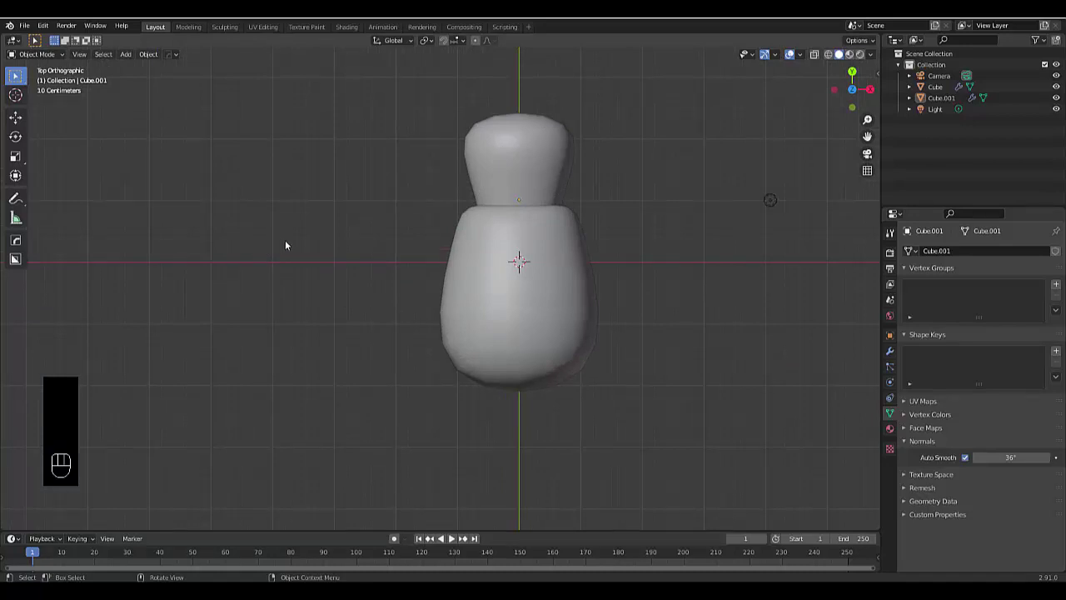
key(shift+a)
mouse_move(285, 242)
click(329, 241)
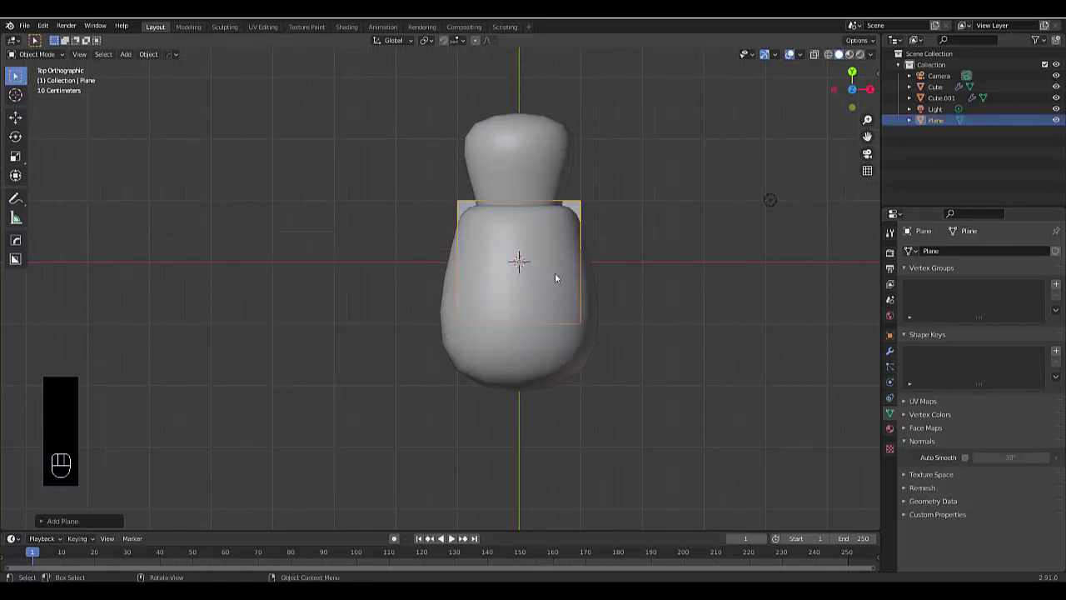
Move the plane about 0.65 m along negative Y and about 1.1 m along negative X, beside the larger body part
key(g)
key(y)
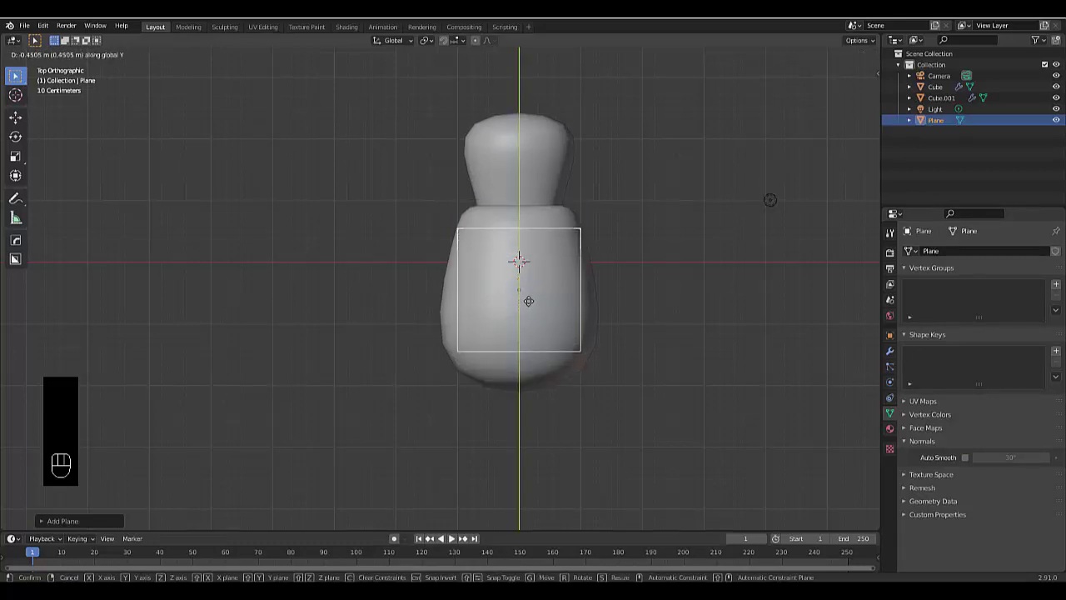
click(523, 311)
key(g)
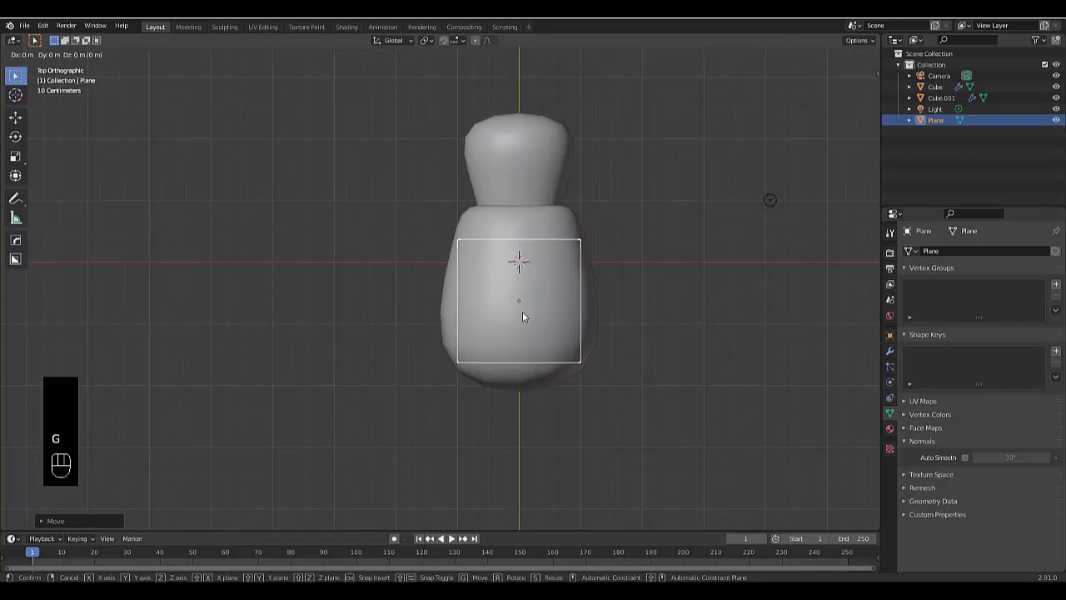
key(x)
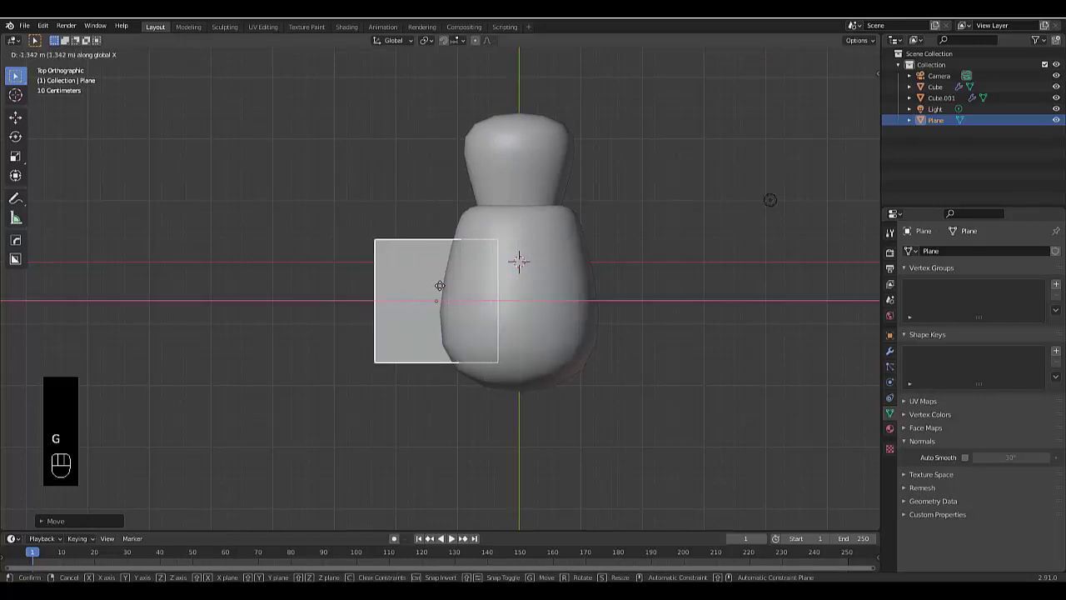
click(439, 288)
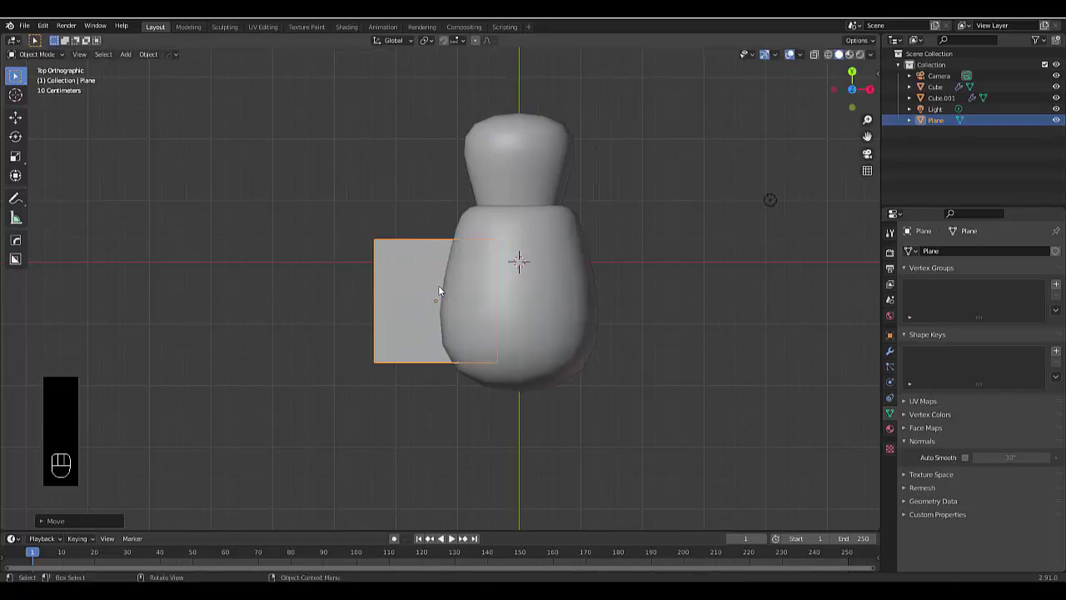
key(g)
key(x)
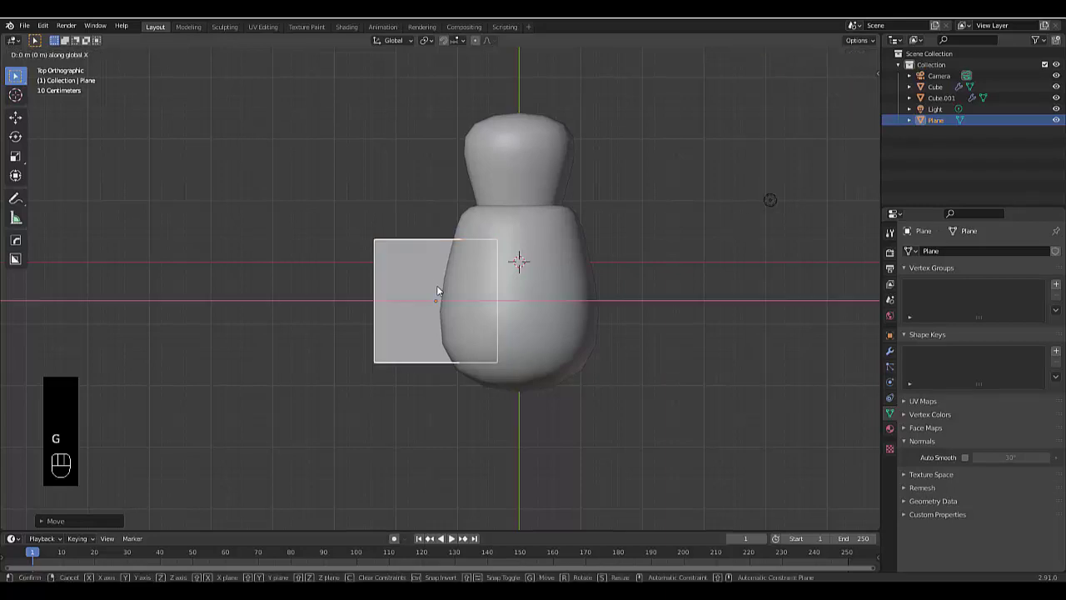
click(453, 290)
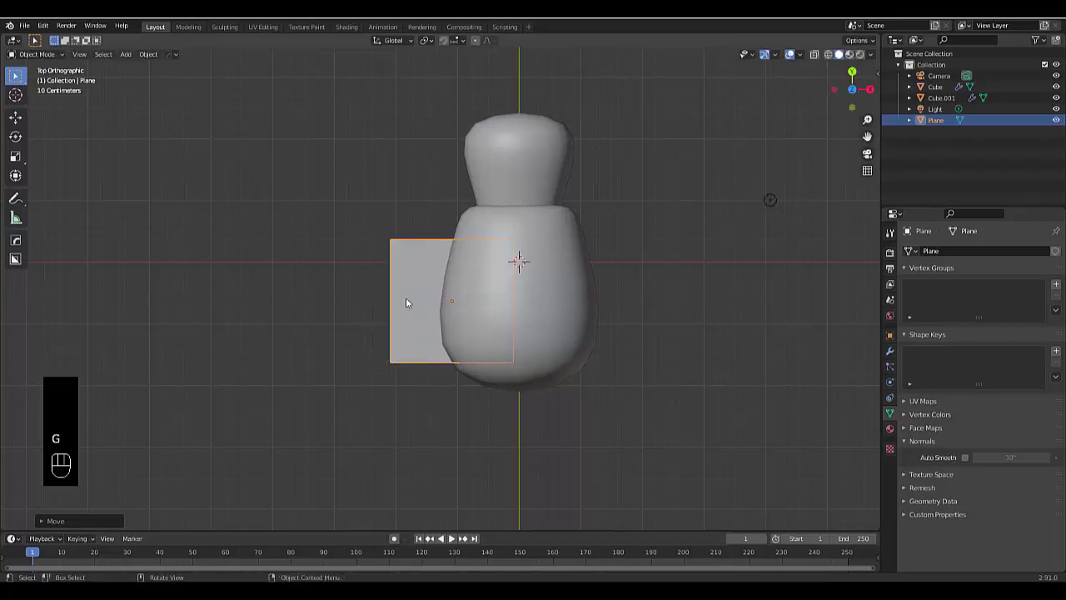
Extrude the plane's outer edge on the negative-X side about 2.4 m outward
key(Tab)
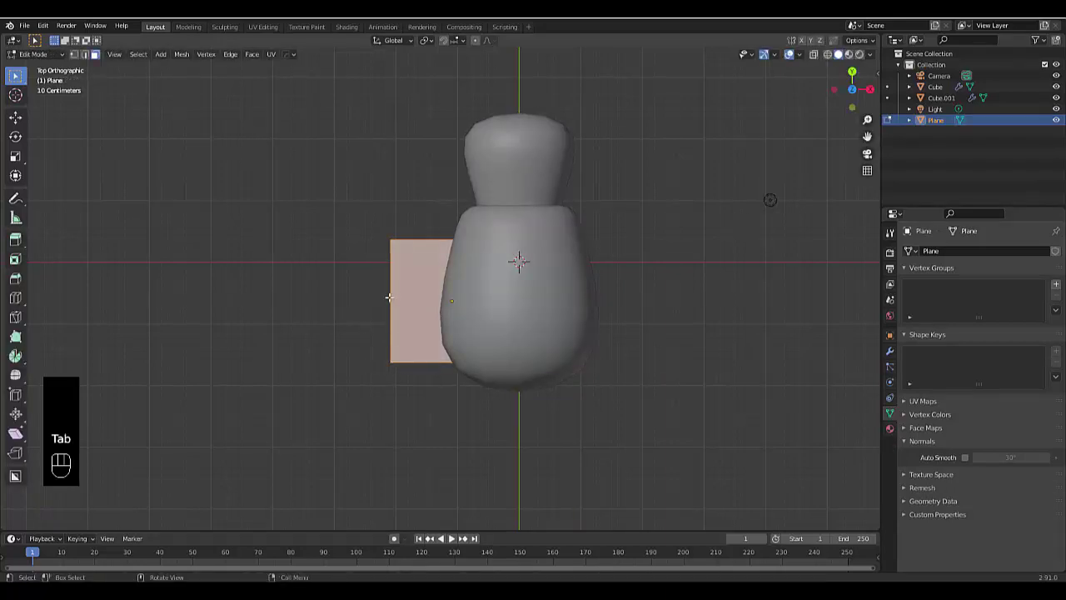
key(2)
drag(345, 270, 391, 310)
key(e)
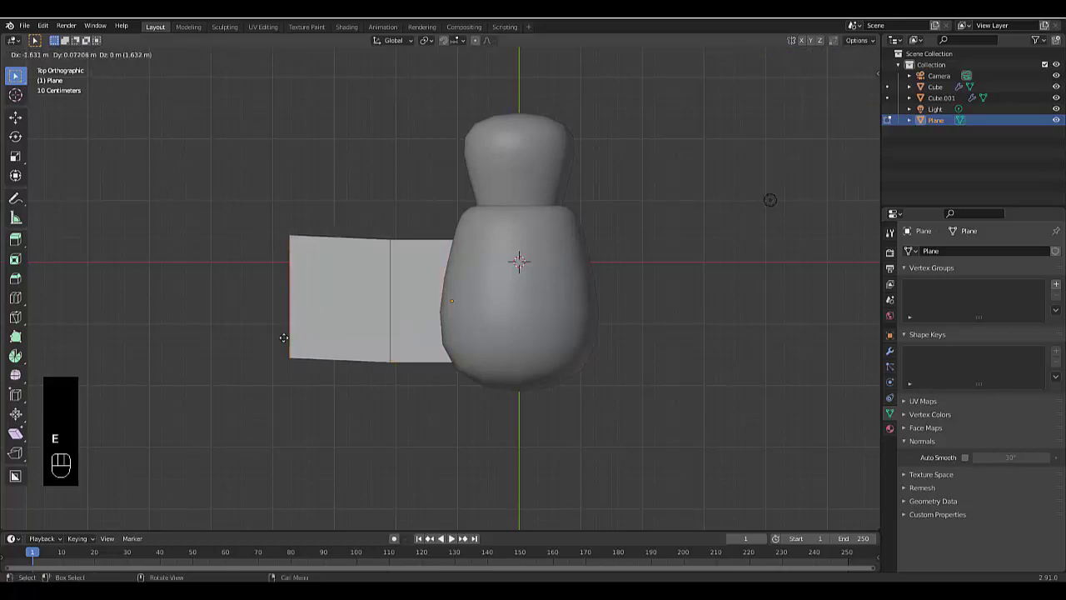
click(237, 342)
scroll(238, 343, down, 3)
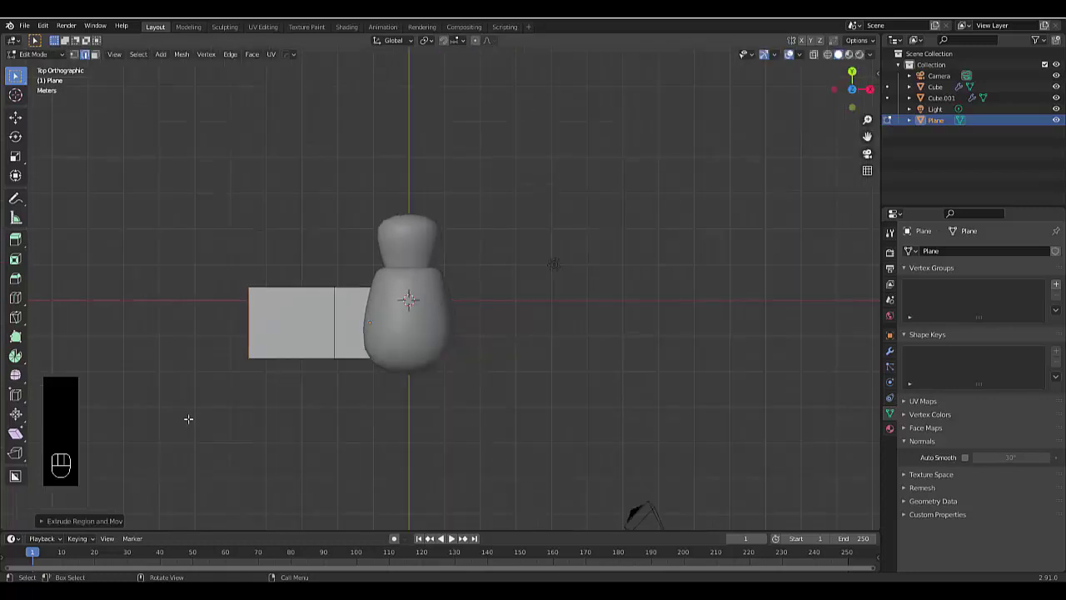
scroll(195, 419, up, 3)
Move the outer rear vertex about 1.3 m toward negative Y and the outer front vertex about 1.1 m inward toward the body
key(1)
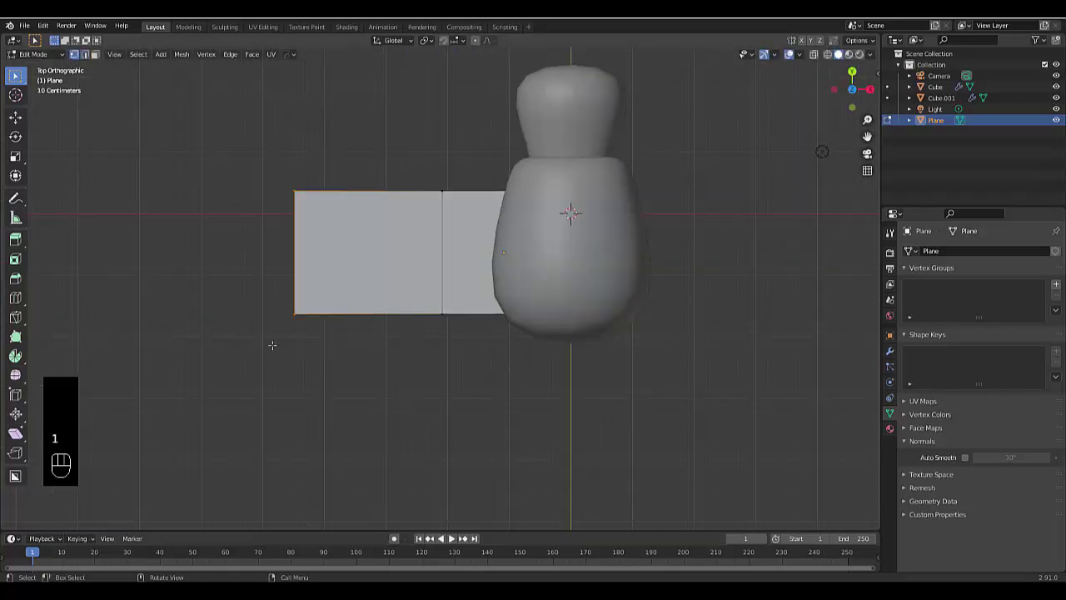
click(300, 320)
key(g)
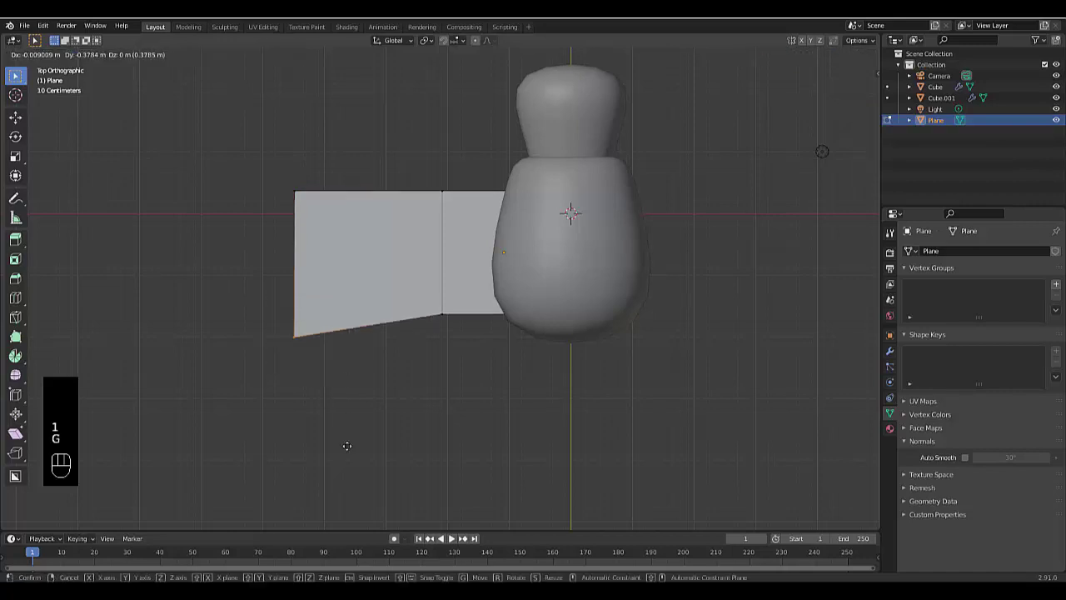
click(343, 454)
click(295, 192)
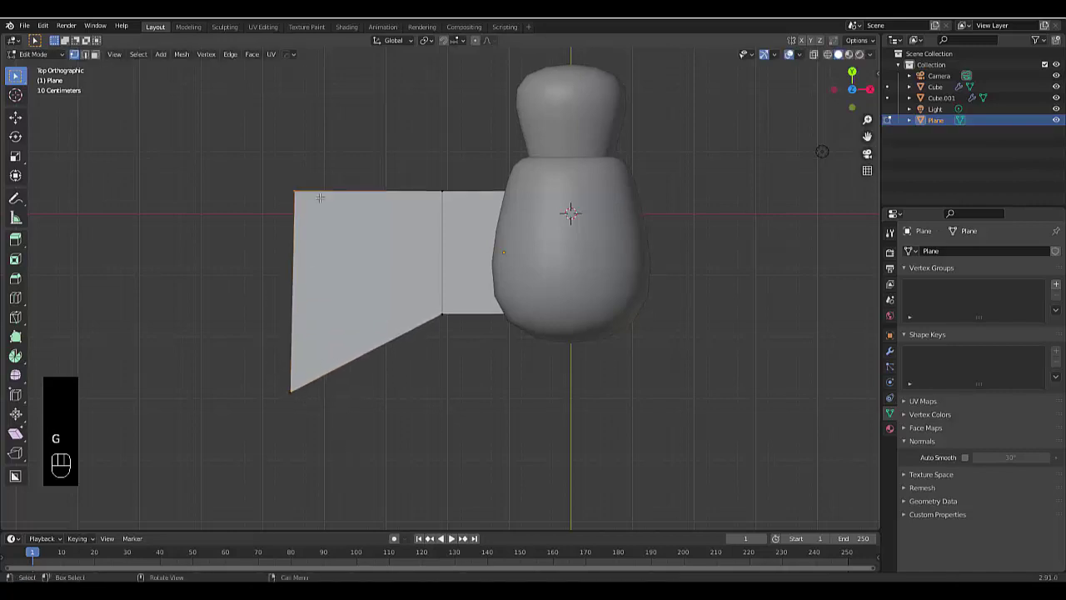
key(g)
click(386, 218)
Move the middle rear vertex about 0.65 m and the middle front vertex about 1.25 m toward positive Y to shape the wing
click(444, 317)
key(g)
click(473, 321)
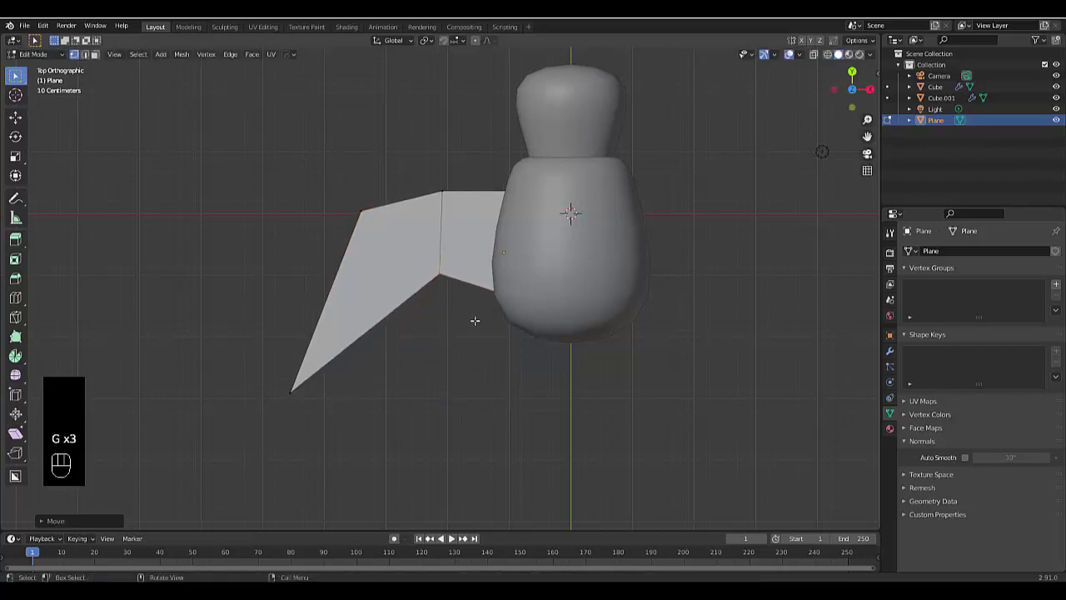
drag(419, 154, 464, 208)
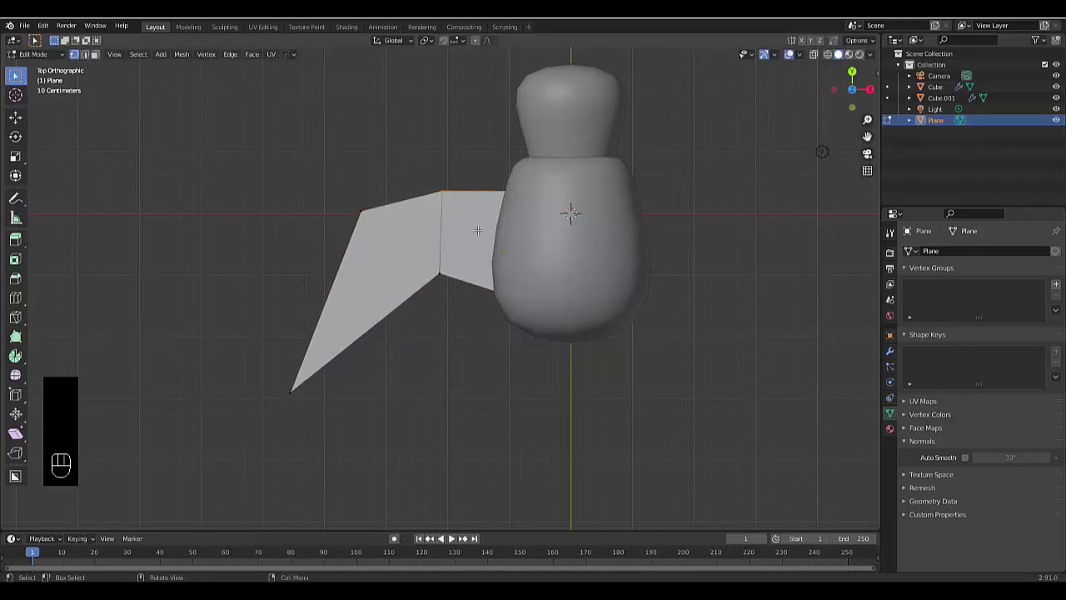
key(g)
click(475, 138)
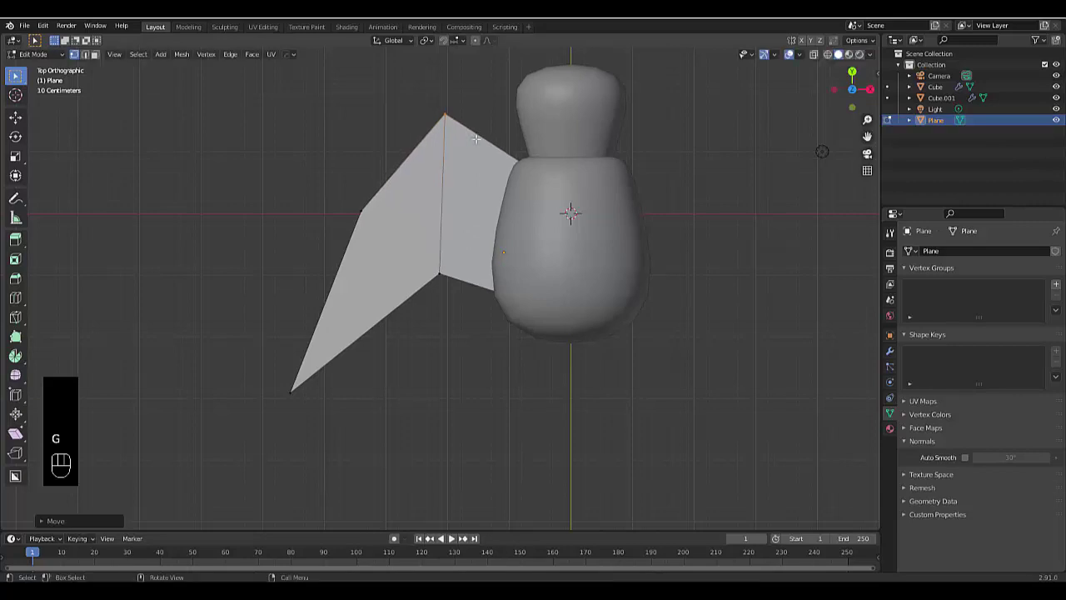
scroll(395, 260, down, 4)
scroll(444, 316, up, 5)
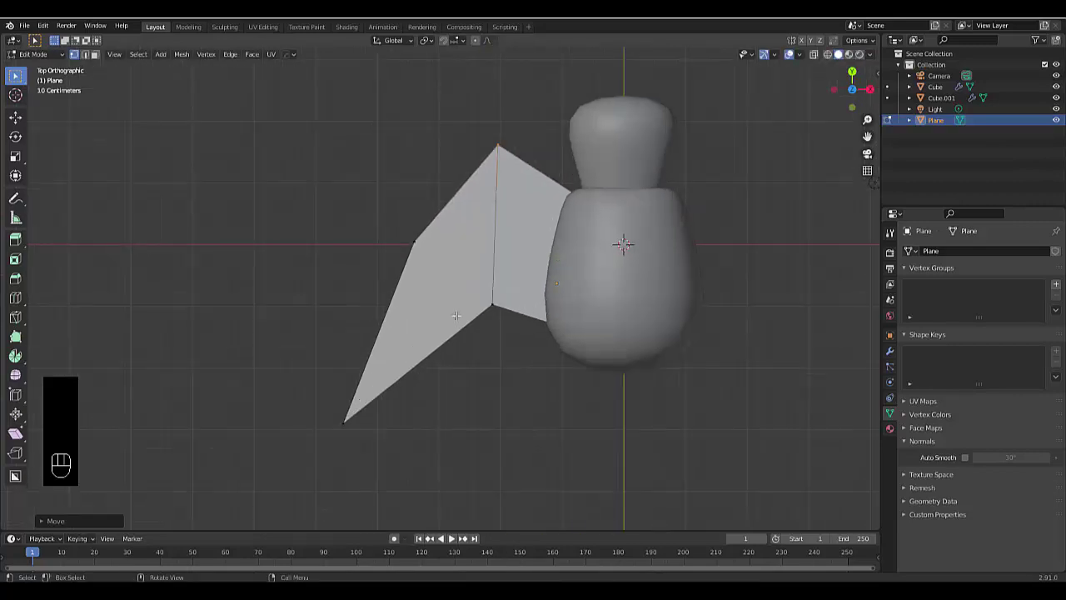
Extrude both wing faces about 0.14 m upward to give the wing thickness
key(3)
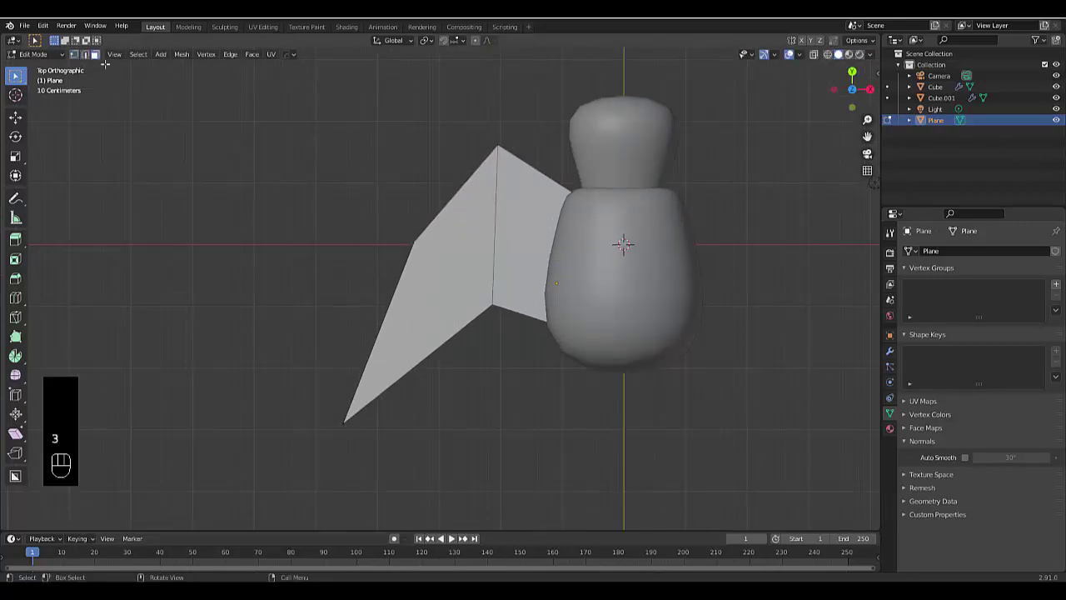
click(510, 220)
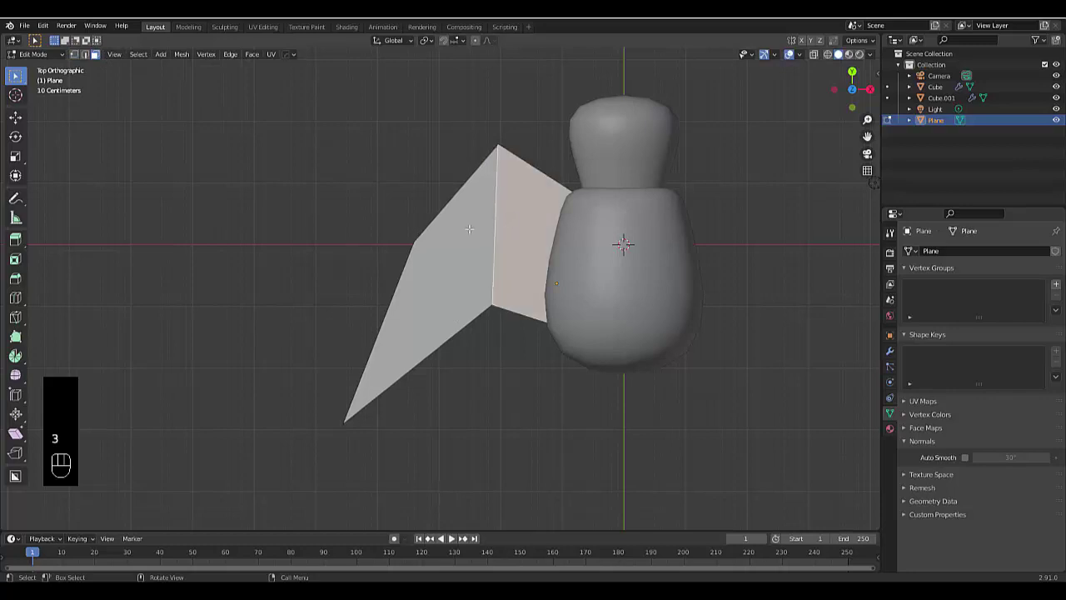
shift+click(451, 242)
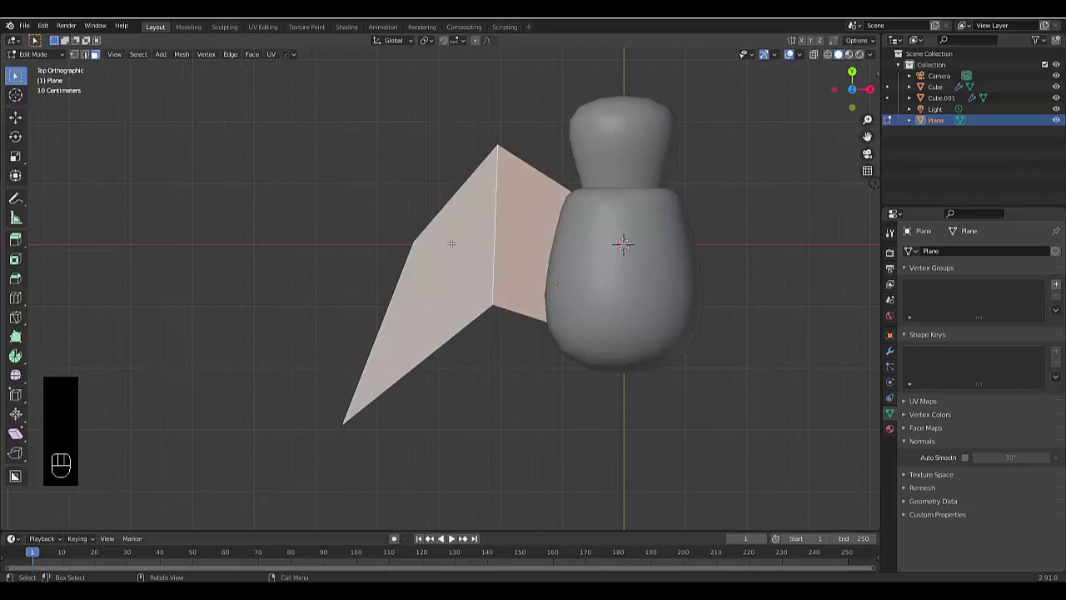
key(KP_1)
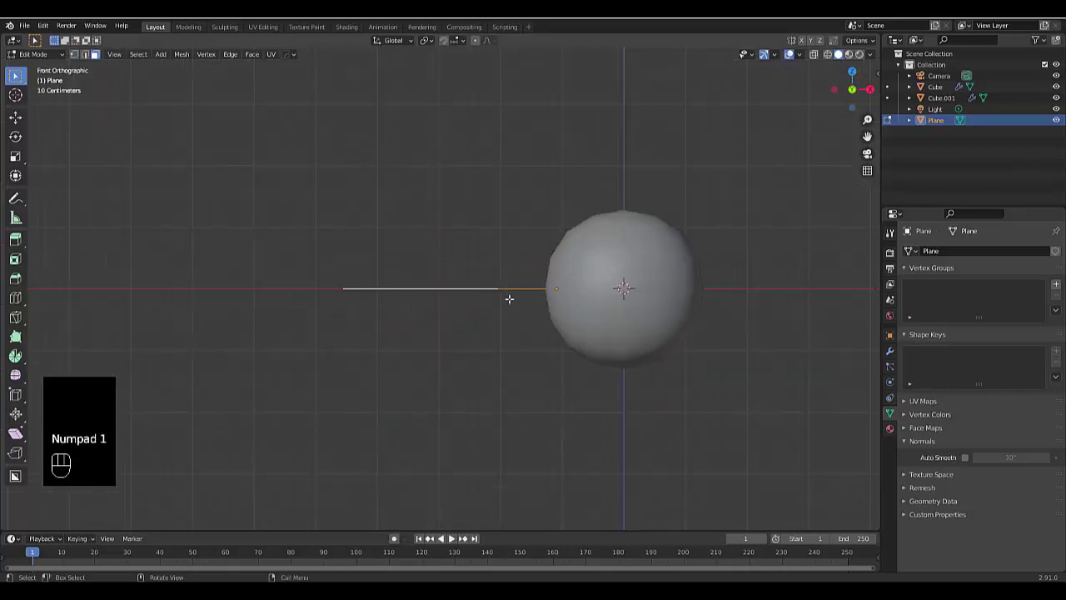
key(e)
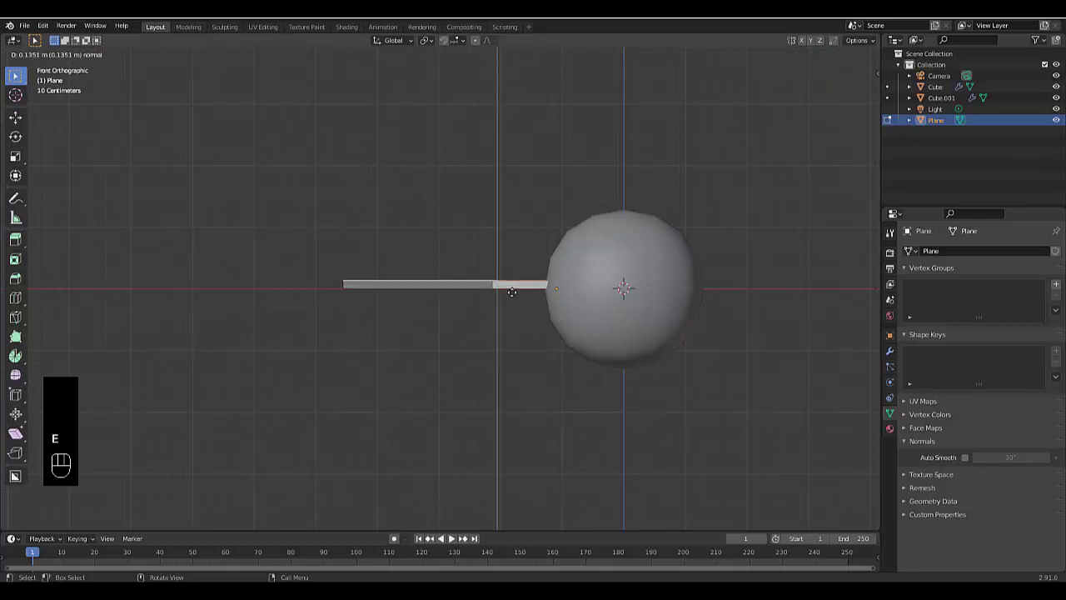
click(511, 292)
scroll(506, 284, down, 3)
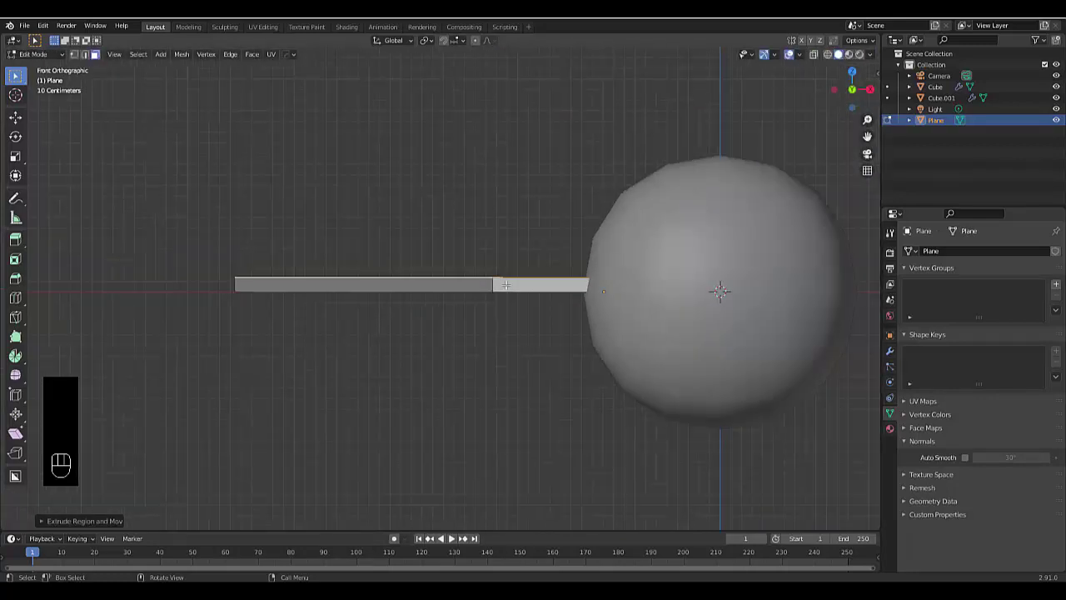
Add a Subdivision Surface modifier to the wing mesh
key(KP_7)
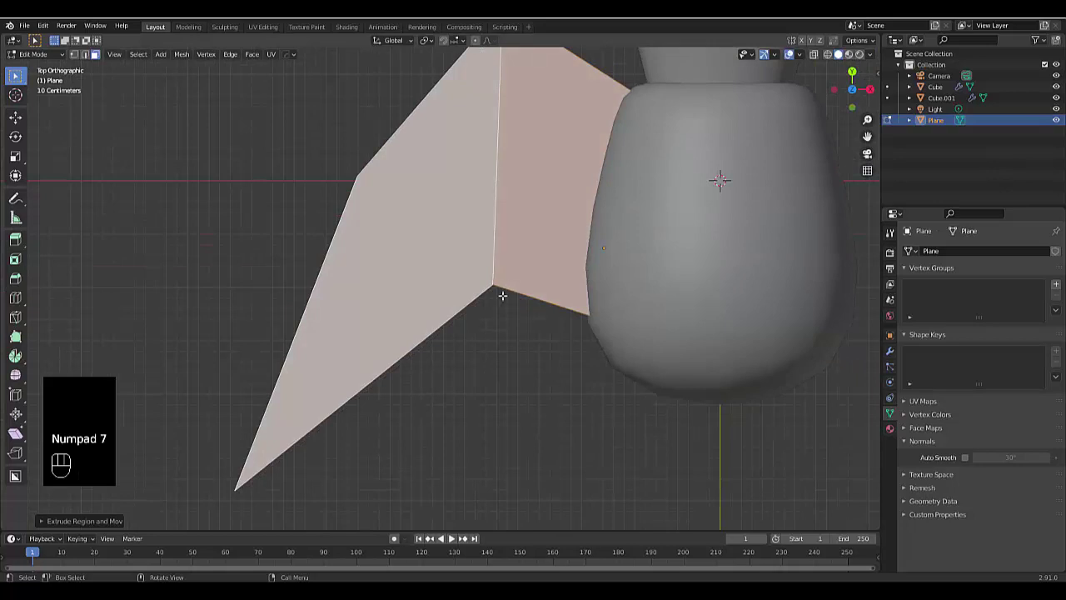
scroll(507, 285, down, 5)
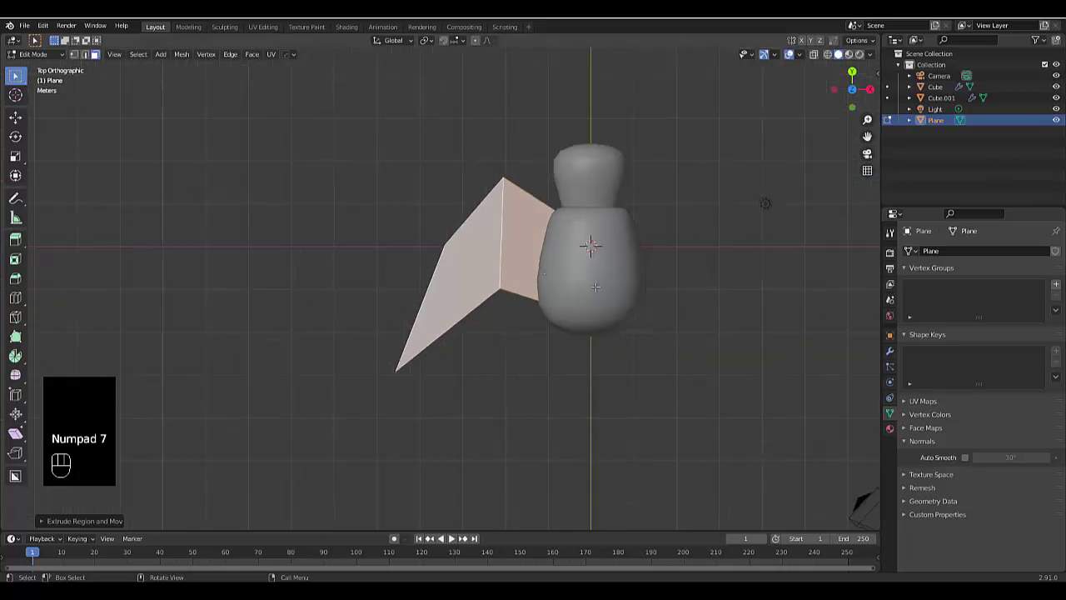
click(890, 352)
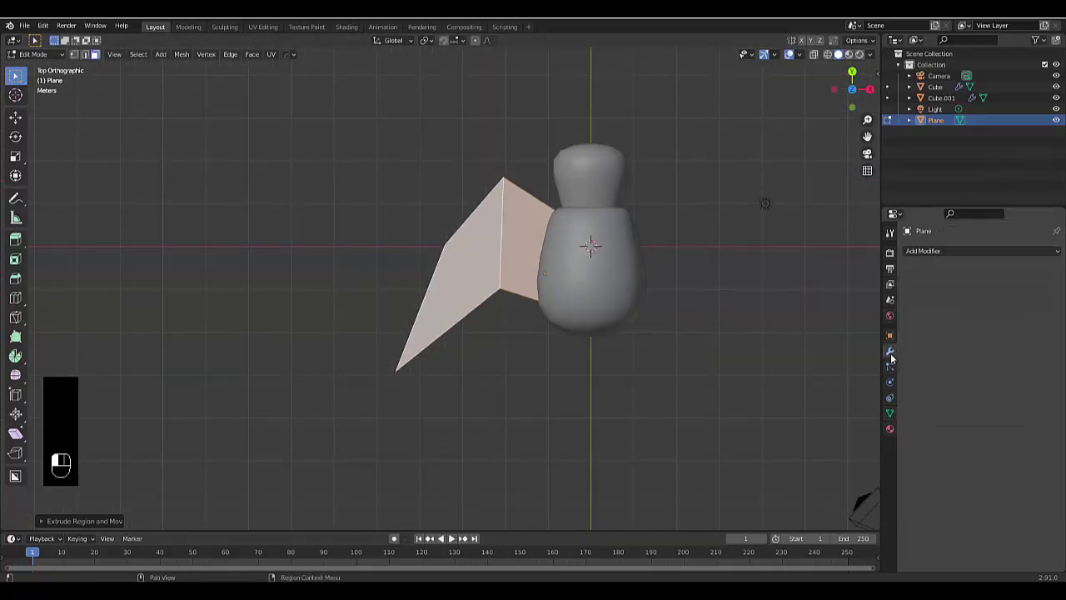
click(954, 254)
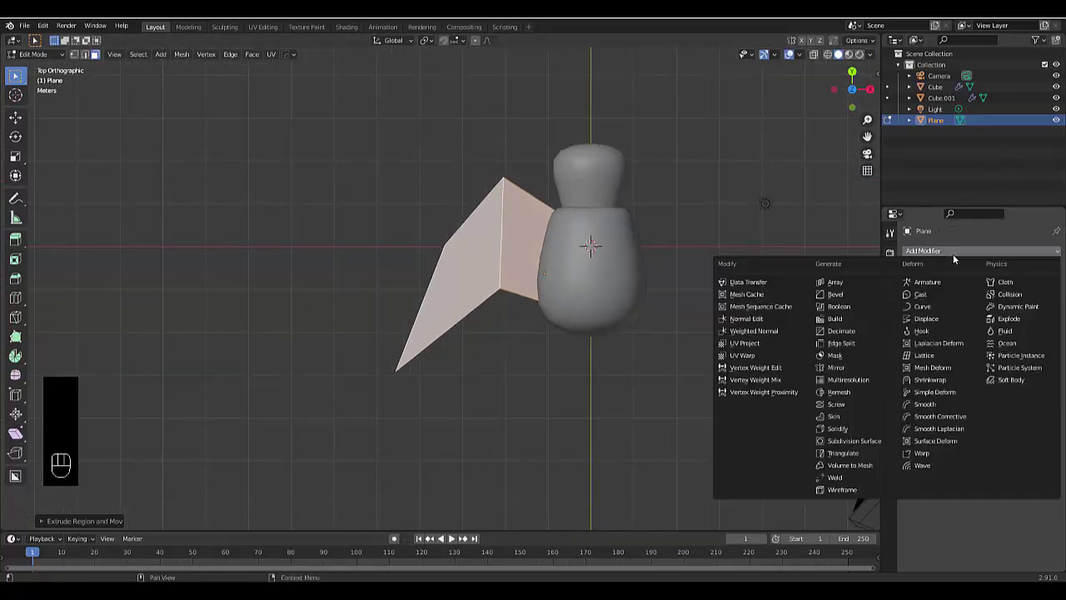
click(867, 441)
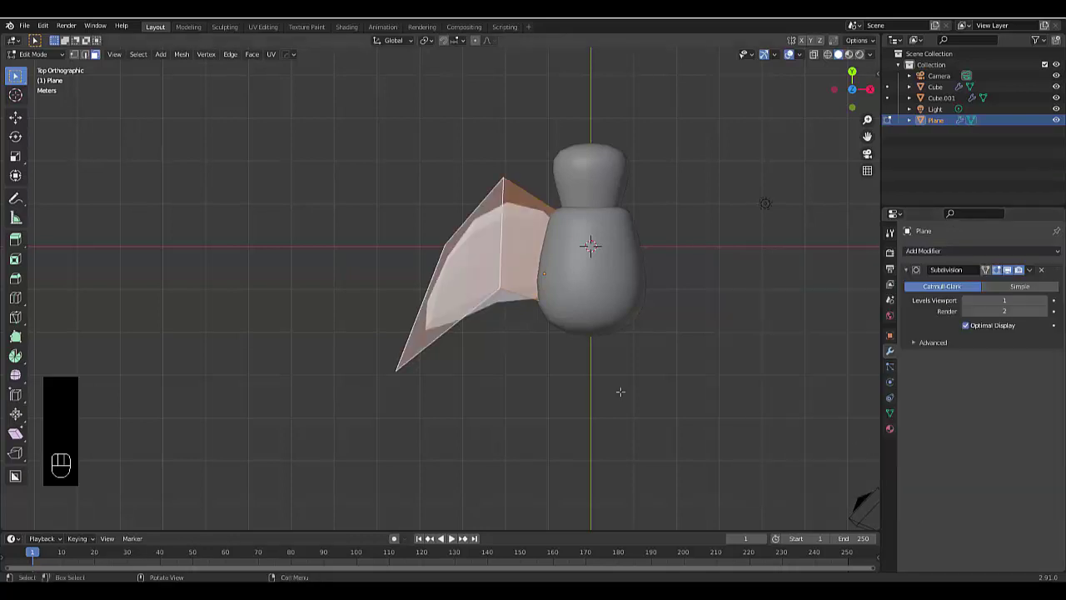
Apply an edge crease close to 1 to the edge loop running across the wing's middle fold
scroll(474, 324, up, 5)
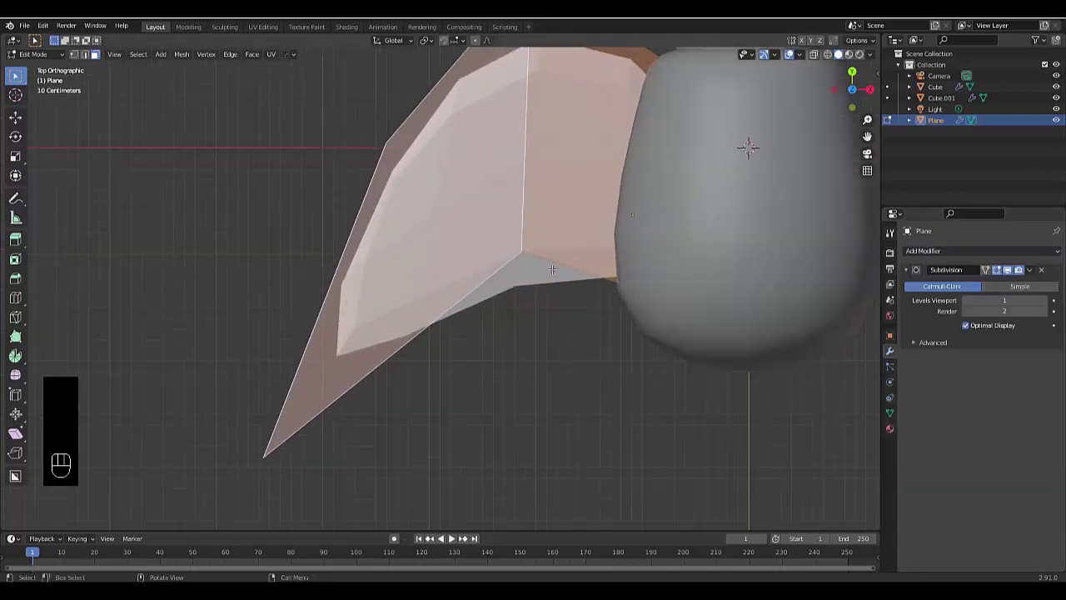
scroll(552, 269, down, 4)
scroll(541, 215, up, 3)
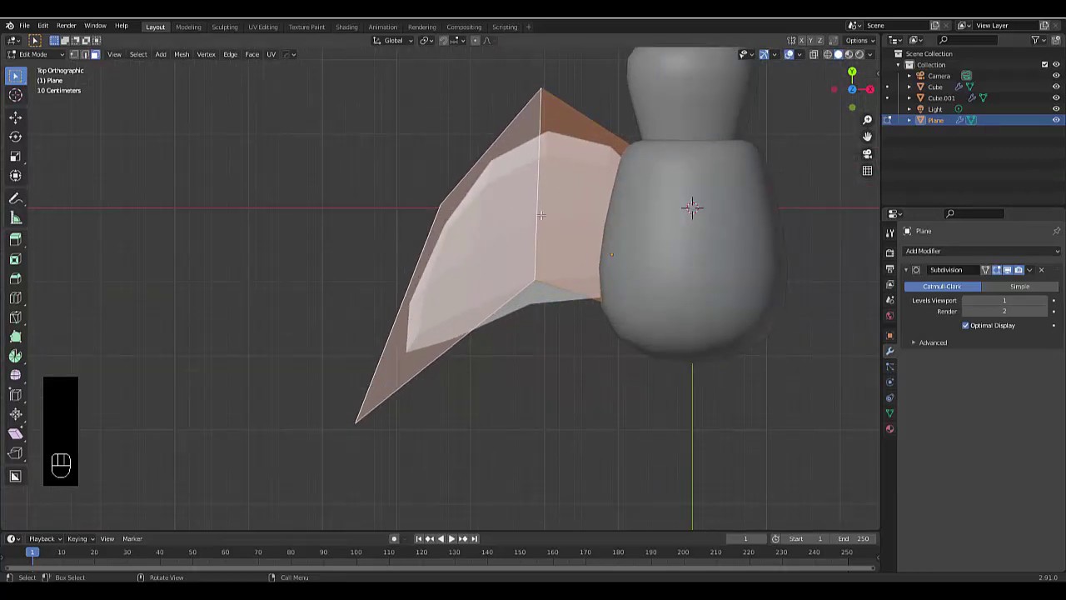
scroll(541, 214, up, 2)
key(alt)
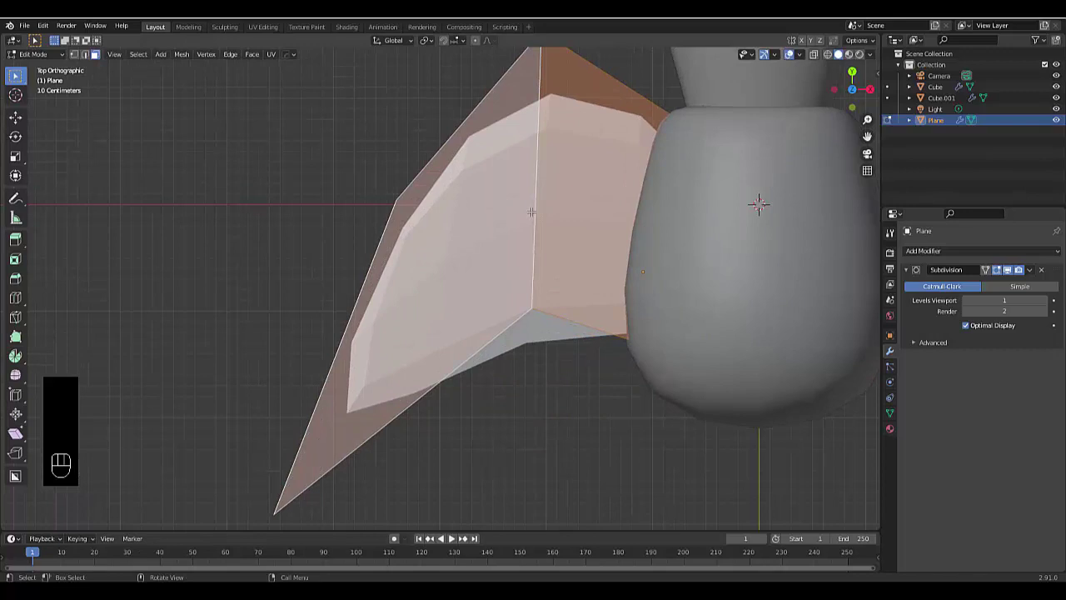
key(2)
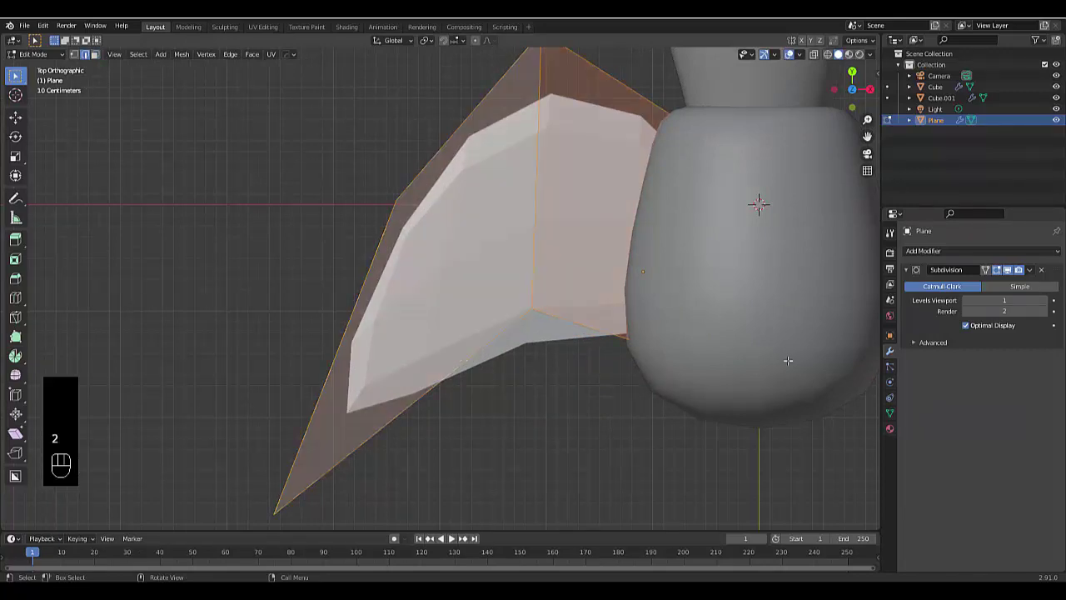
alt+click(537, 210)
right_click(511, 422)
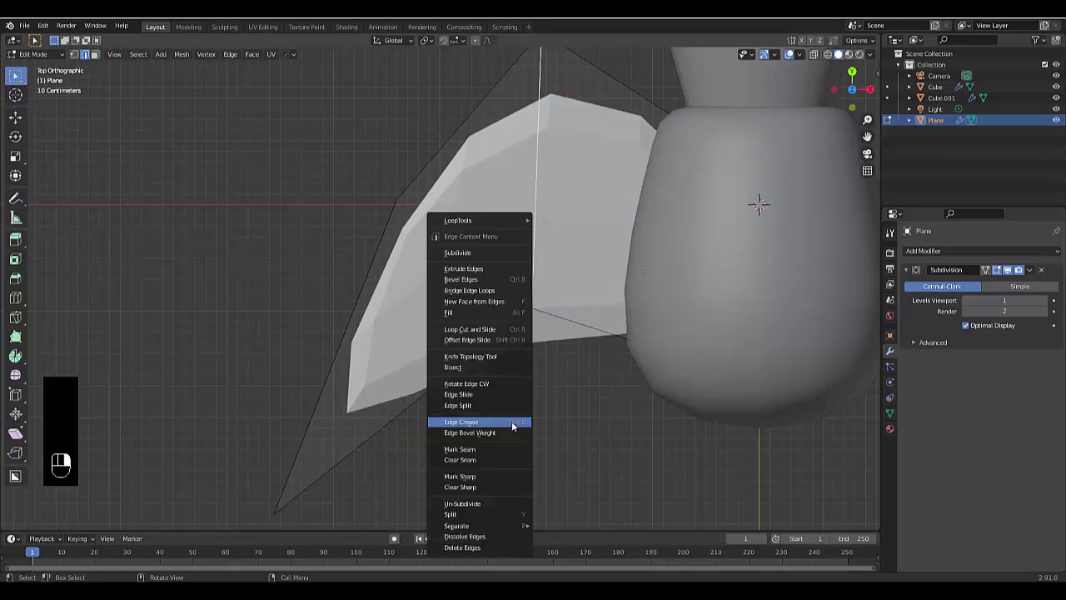
click(512, 422)
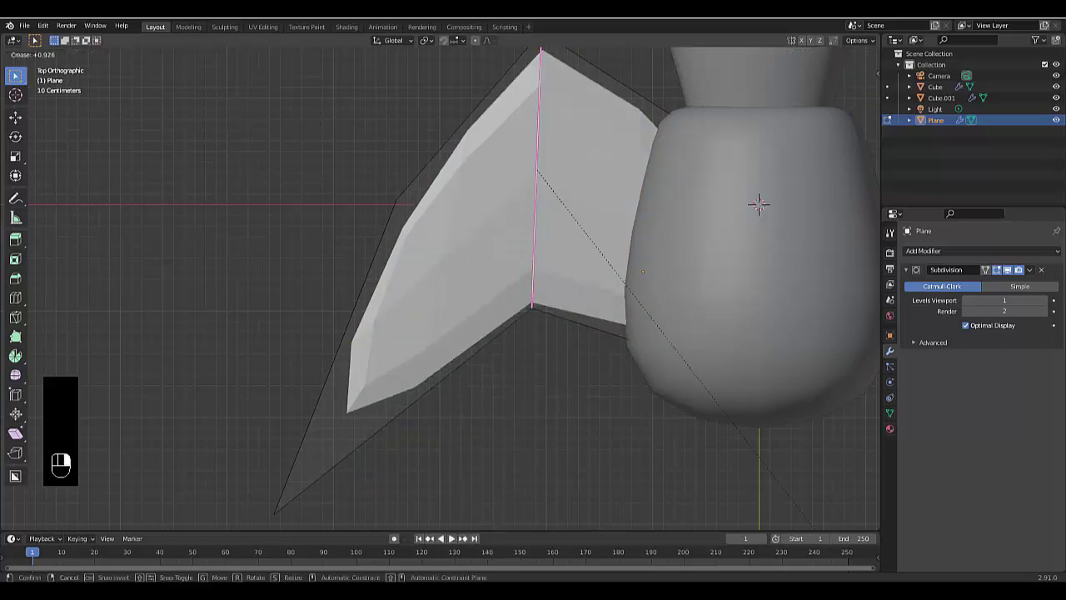
click(394, 465)
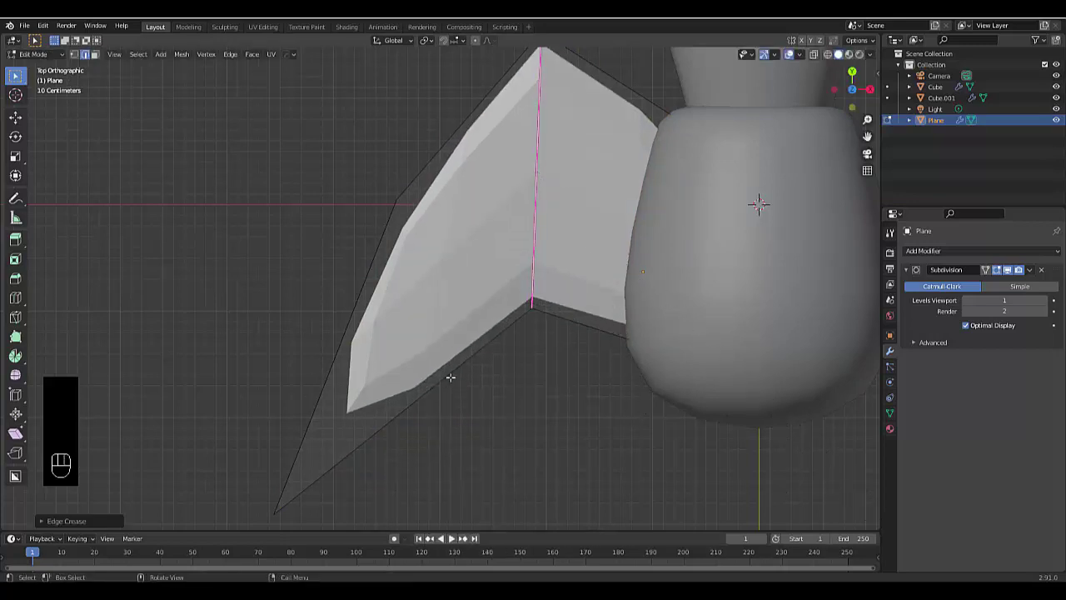
Set the wing's viewport subdivision level to 2 and return to Object Mode
scroll(452, 375, up, 2)
middle_drag(472, 342, 517, 358)
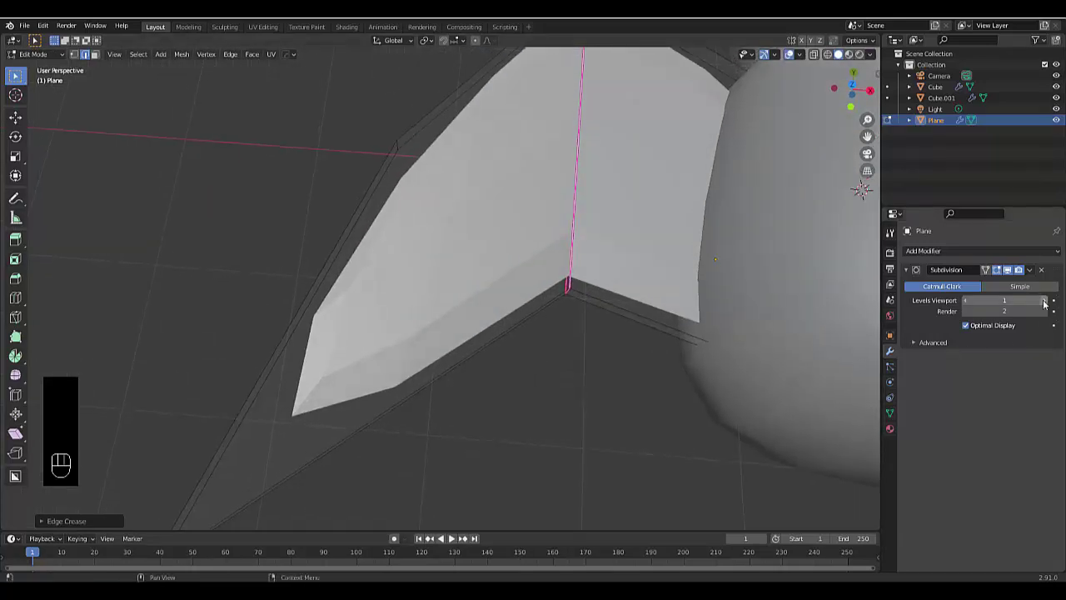
click(1044, 304)
middle_drag(567, 305, 512, 316)
key(Tab)
scroll(525, 239, down, 5)
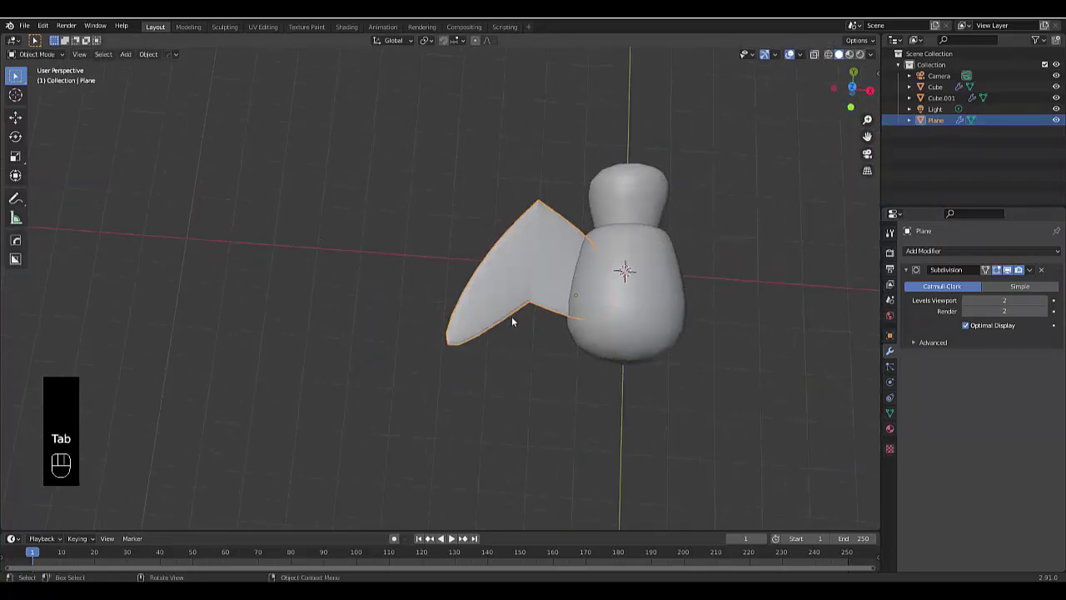
Add a Mirror modifier on the X axis to the wing
key(KP_1)
key(KP_7)
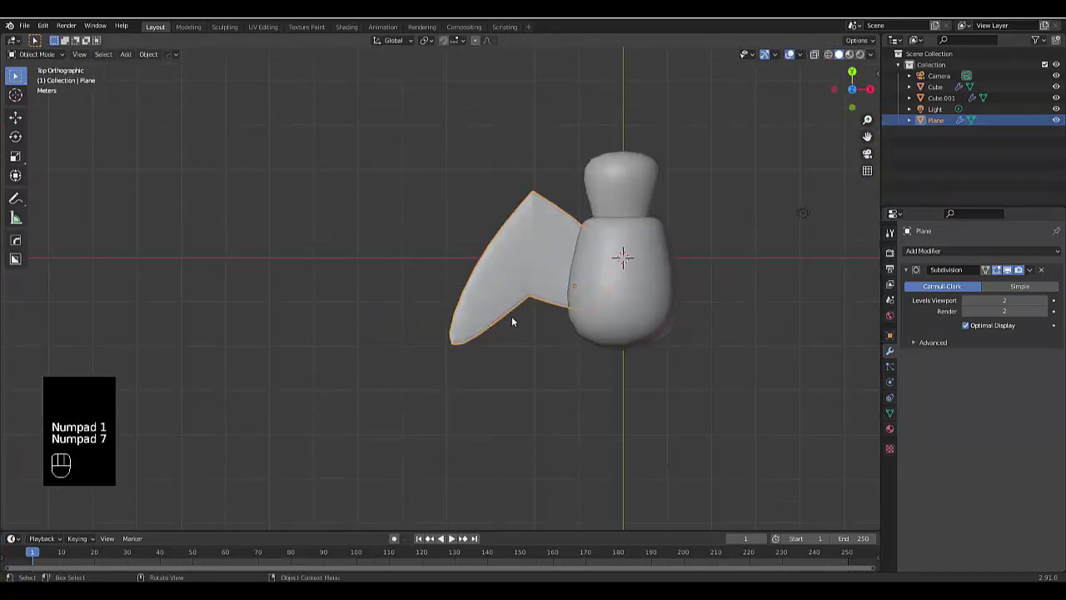
scroll(564, 275, up, 1)
scroll(565, 275, down, 1)
scroll(583, 279, down, 2)
scroll(676, 305, up, 4)
click(923, 251)
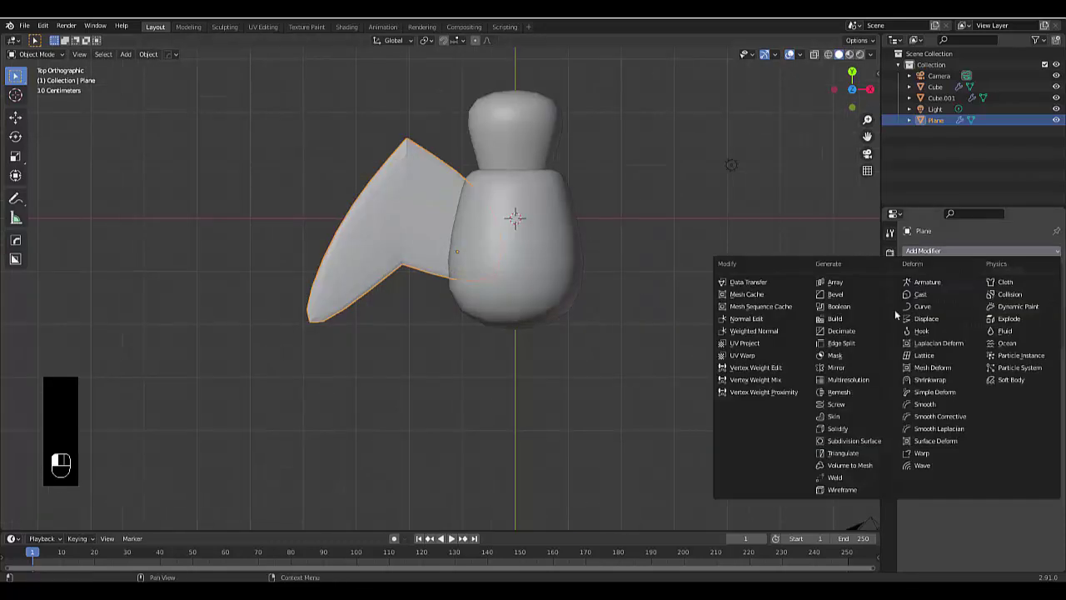
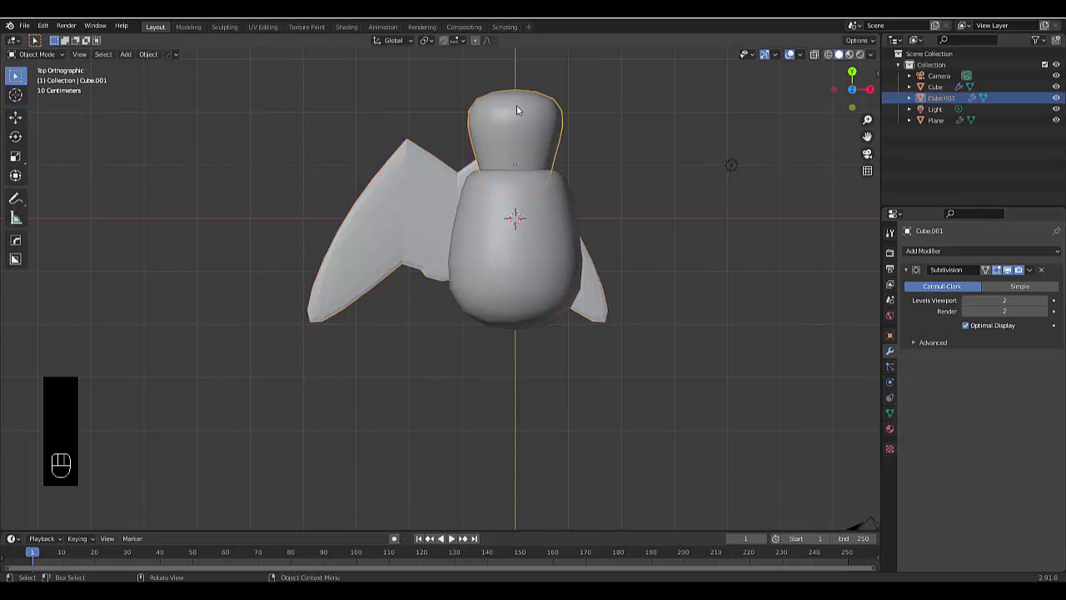
Join the two rounded body parts into a single object, keeping the larger one as the active object
shift+click(506, 304)
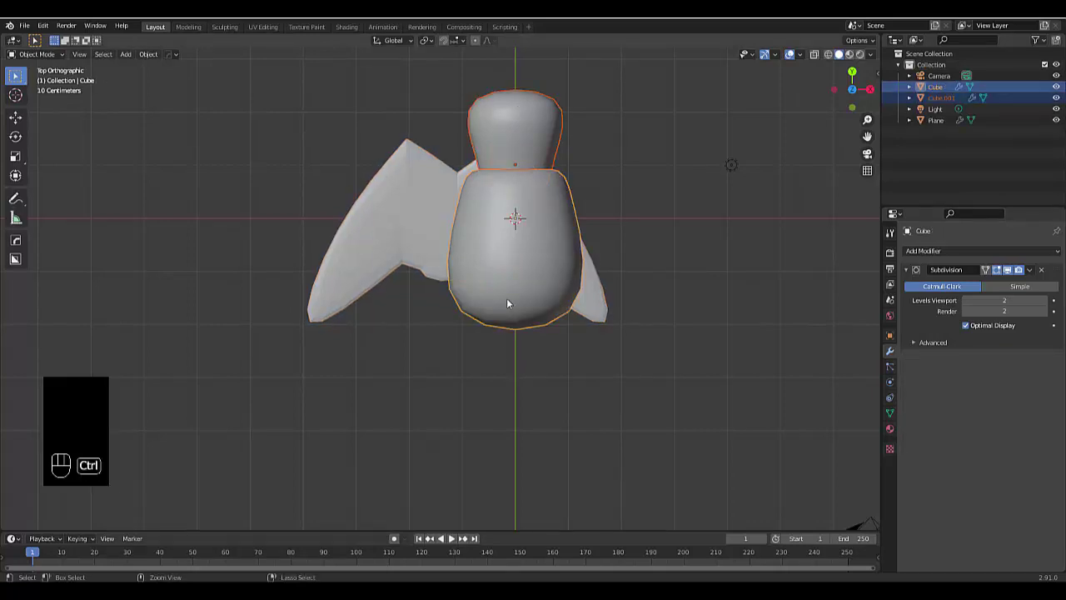
key(ctrl+j)
Create a new collection and name it bug
right_click(990, 121)
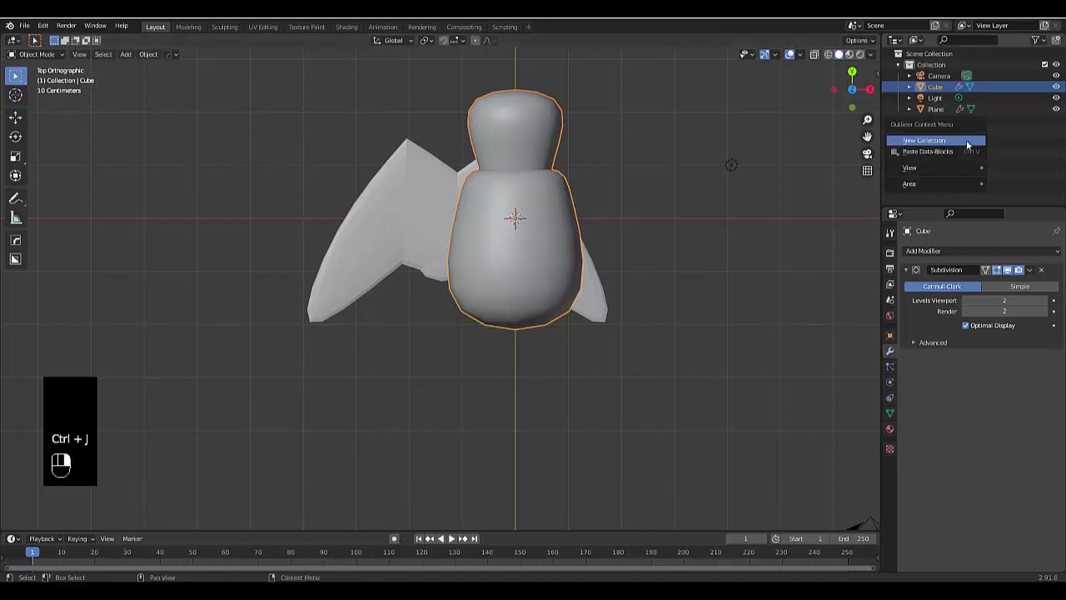
click(966, 138)
double_click(940, 121)
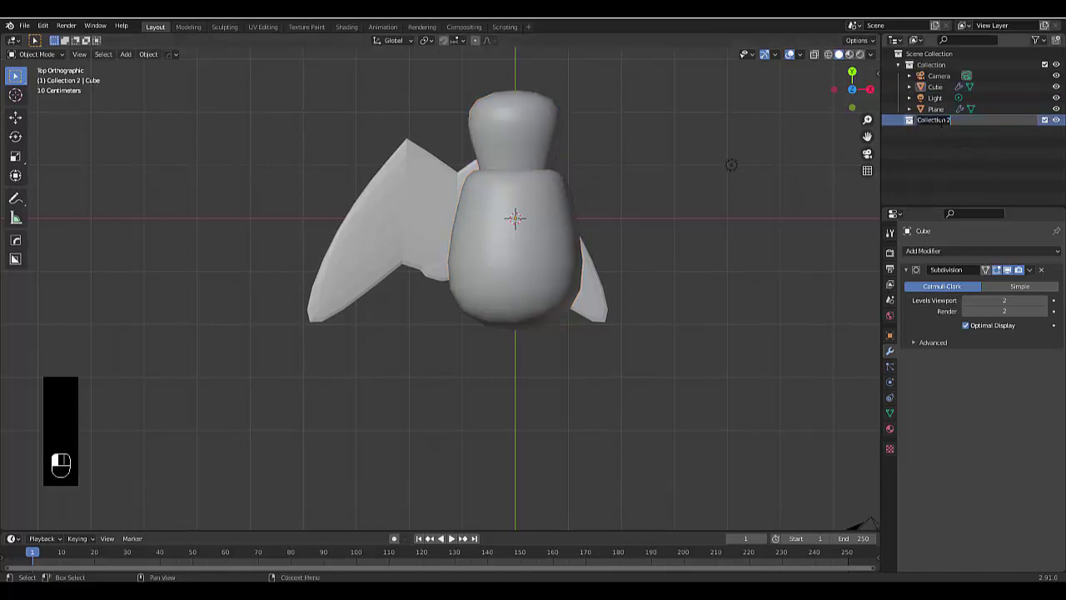
text(bug)
key(Return)
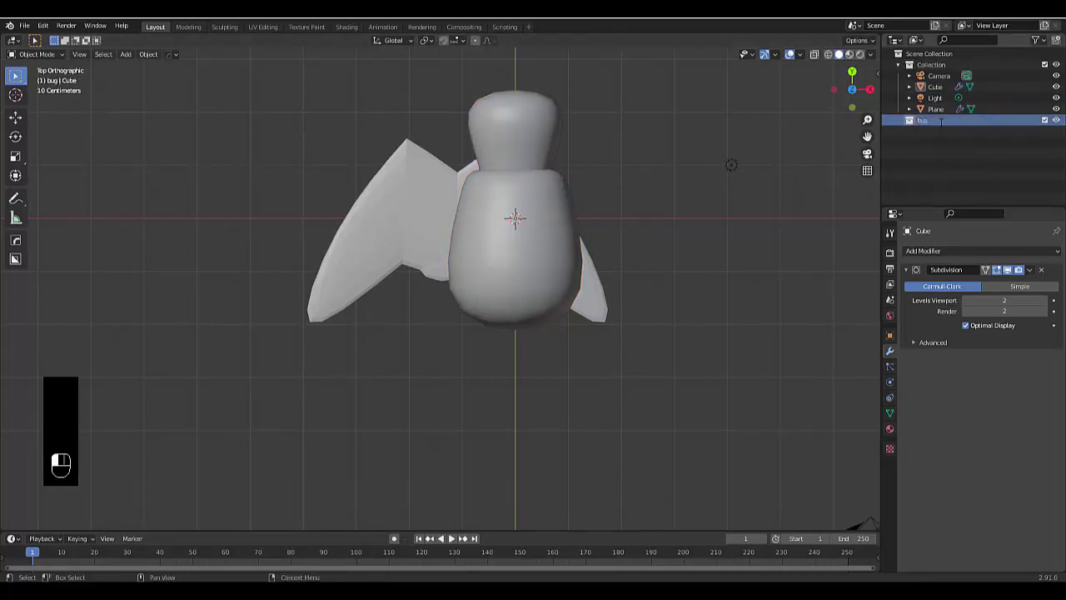
Place the joined Cube object in the bug collection and rename it body
click(931, 100)
click(939, 88)
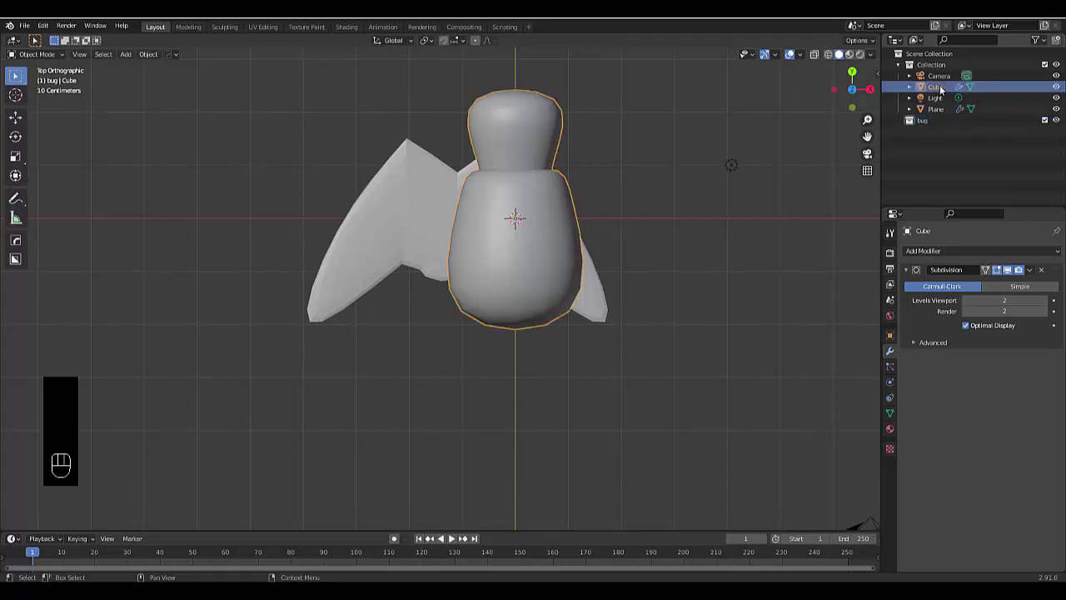
drag(941, 90, 925, 121)
double_click(935, 120)
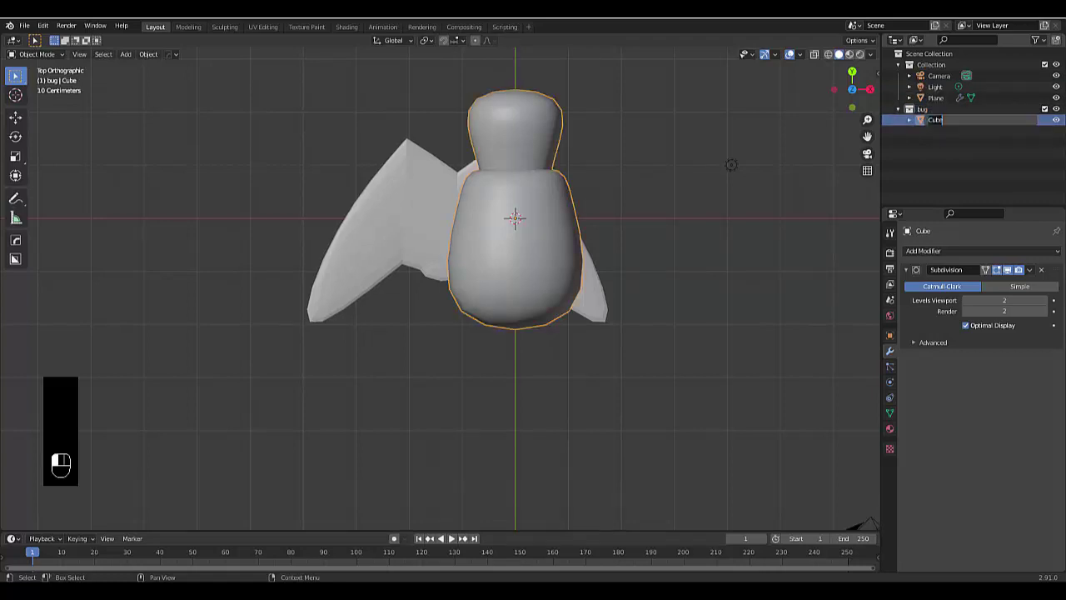
text(body)
key(Return)
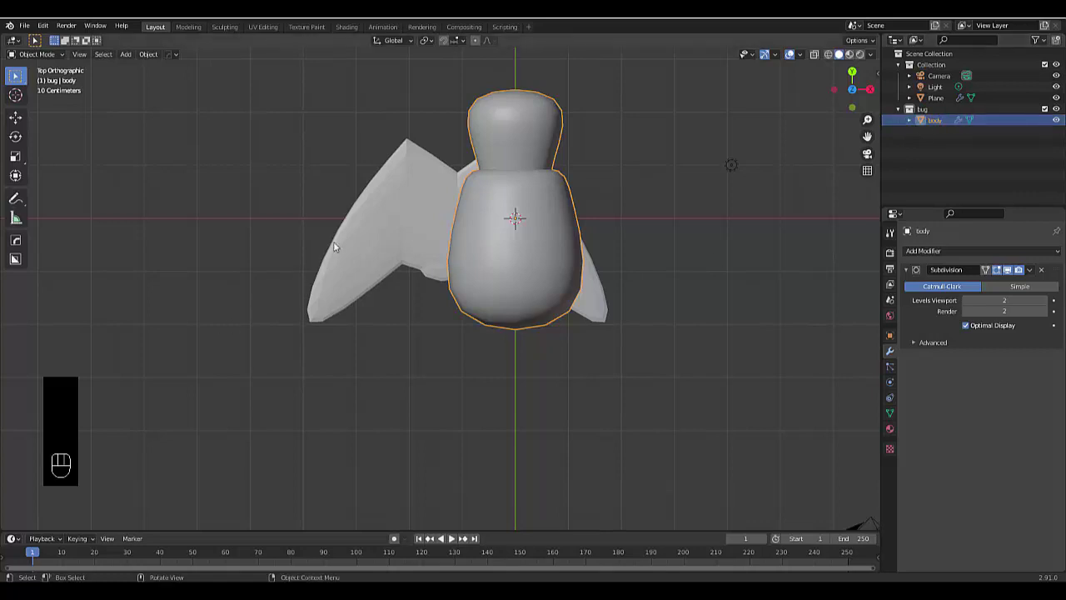
Rename the Plane object as wing and place it in the bug collection
click(942, 97)
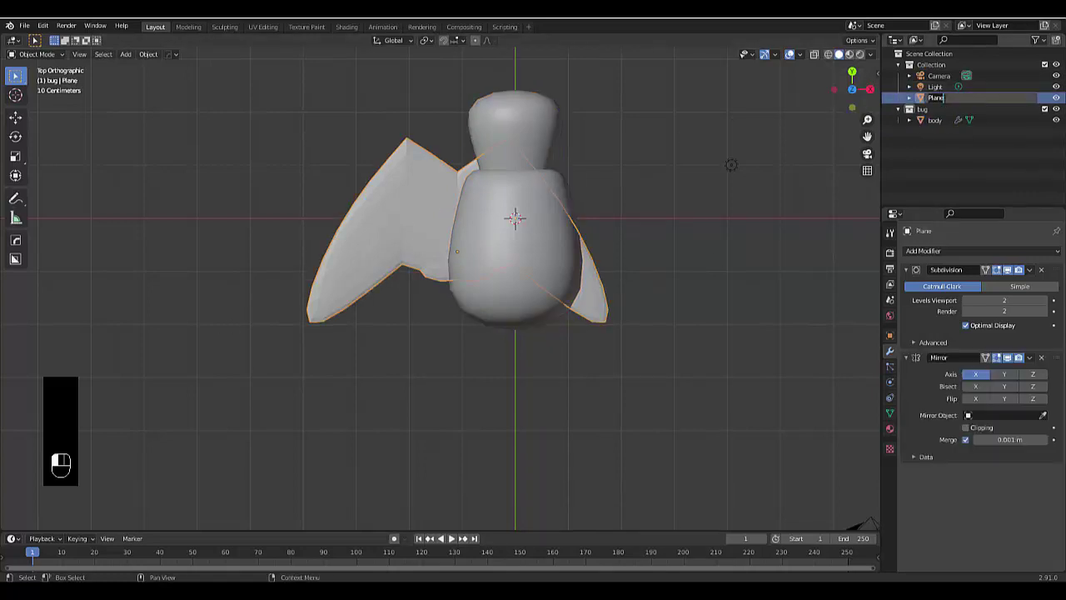
text(wing)
key(Return)
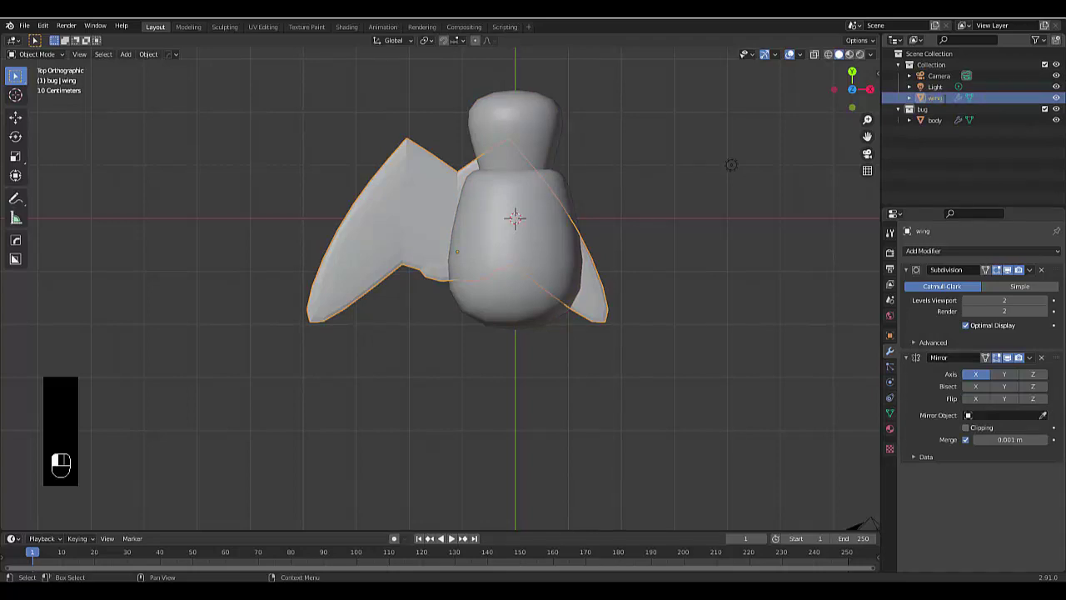
drag(944, 99, 934, 110)
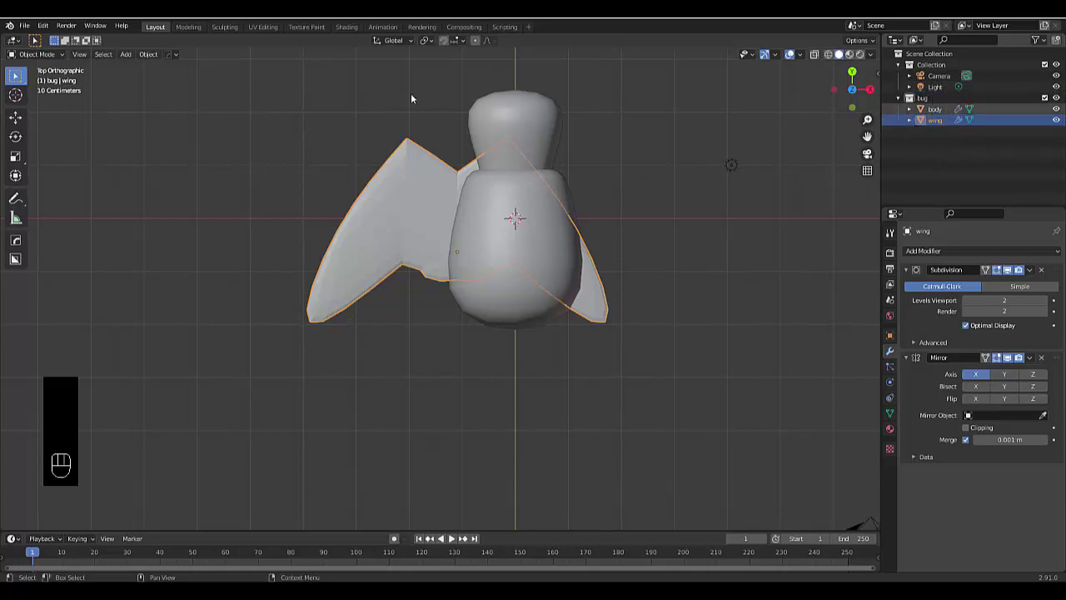
Set the body as the mirror object of the wing's Mirror modifier
click(1000, 415)
click(973, 432)
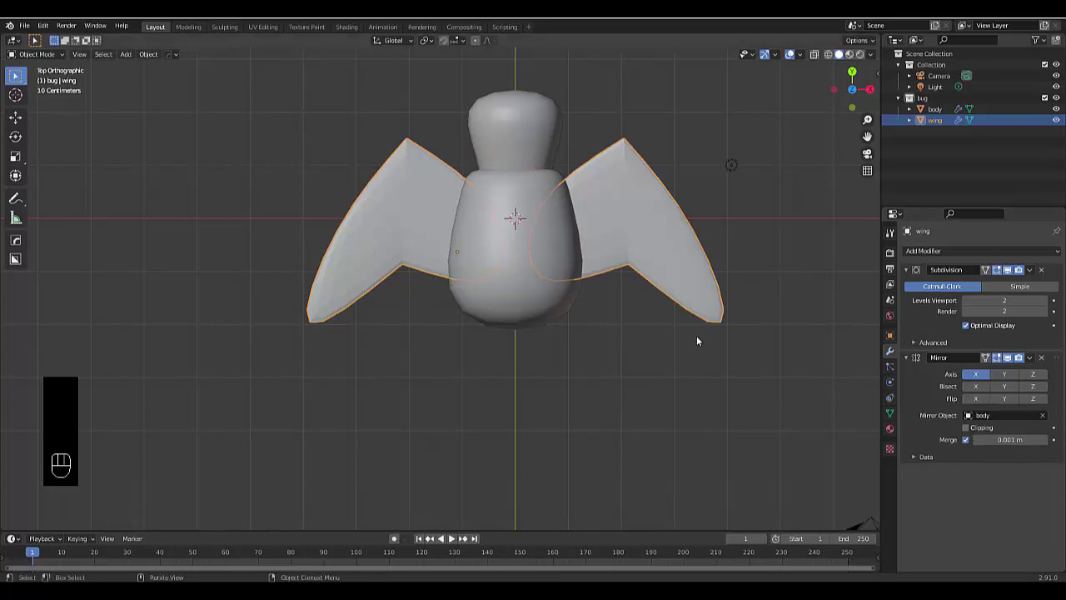
scroll(517, 253, up, 2)
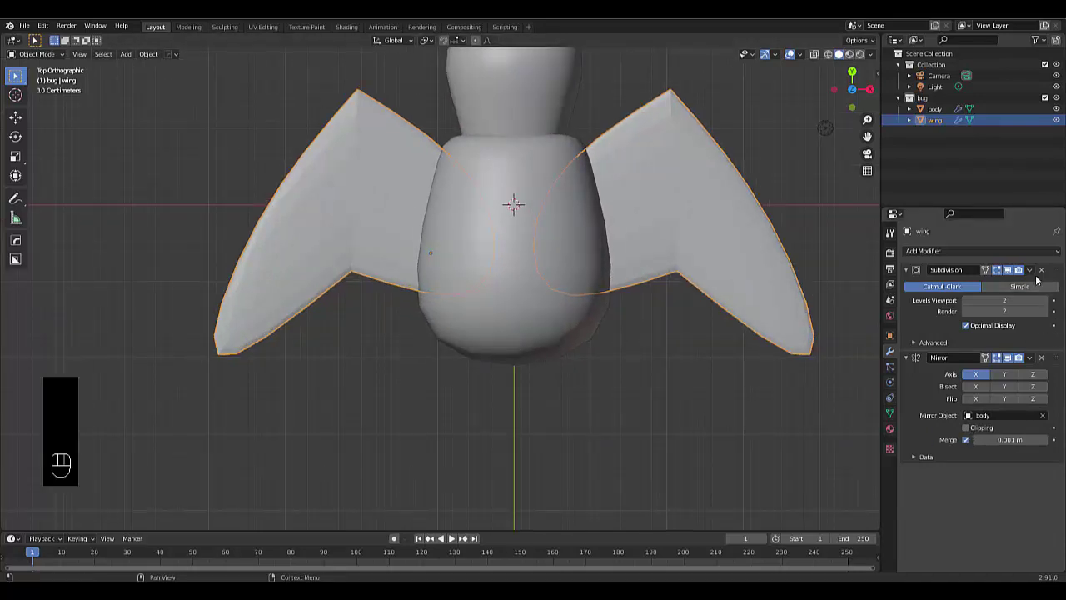
Apply the wing's Subdivision modifier and then its Mirror modifier
click(1031, 270)
click(1030, 283)
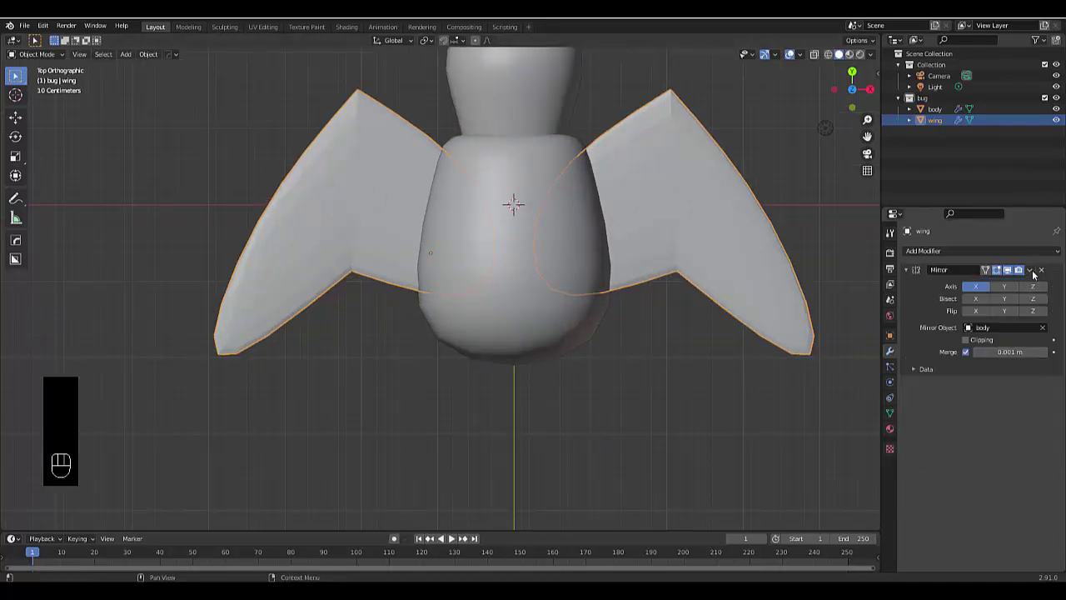
click(1030, 270)
click(1030, 283)
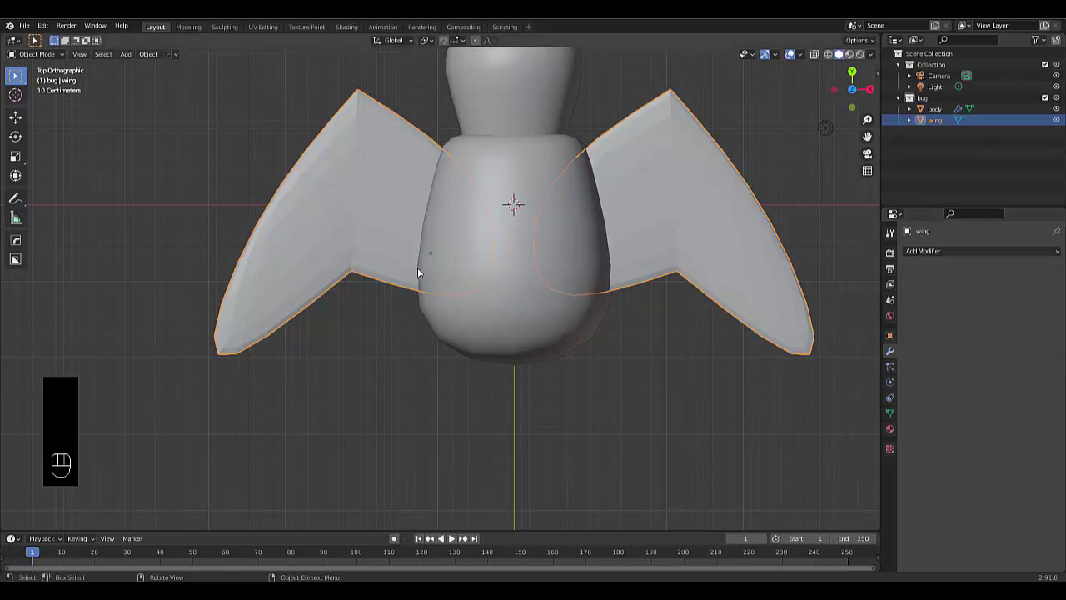
Separate the wing mesh by loose parts so each wing is its own object
scroll(418, 272, down, 4)
key(Tab)
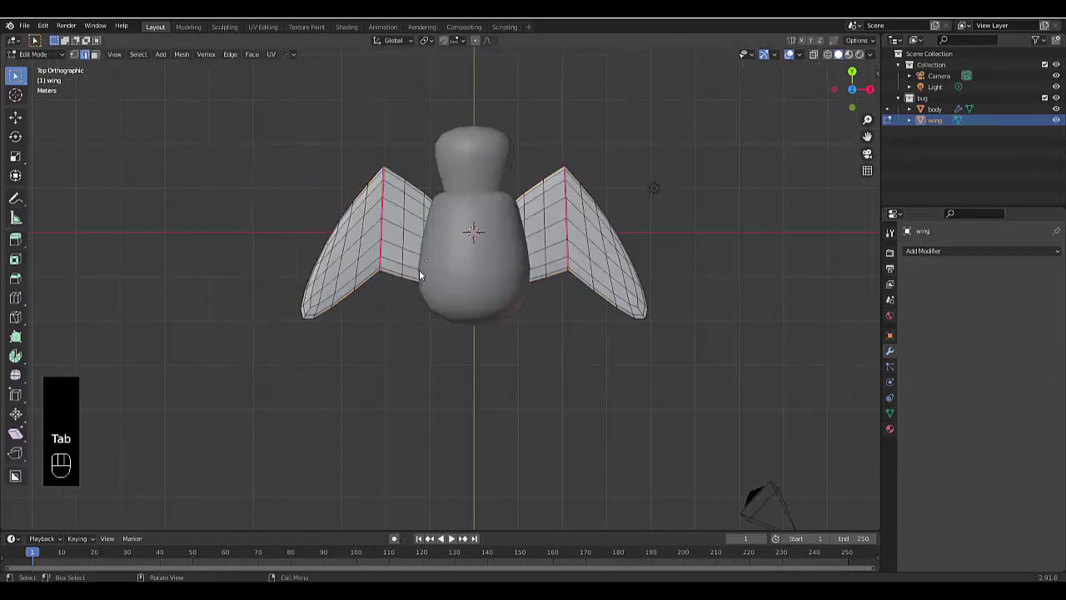
click(814, 54)
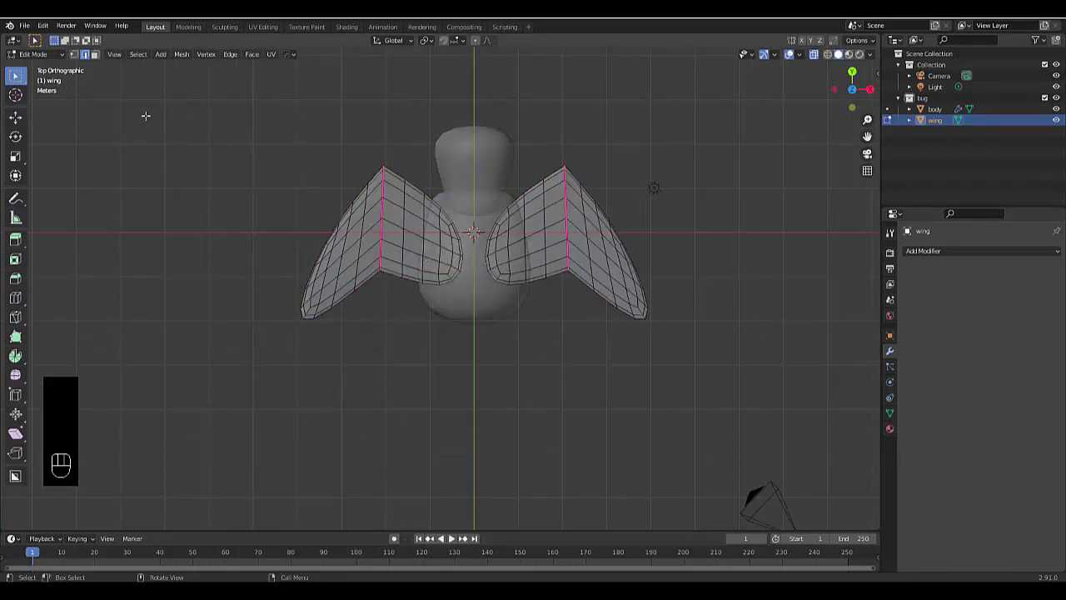
drag(157, 102, 718, 386)
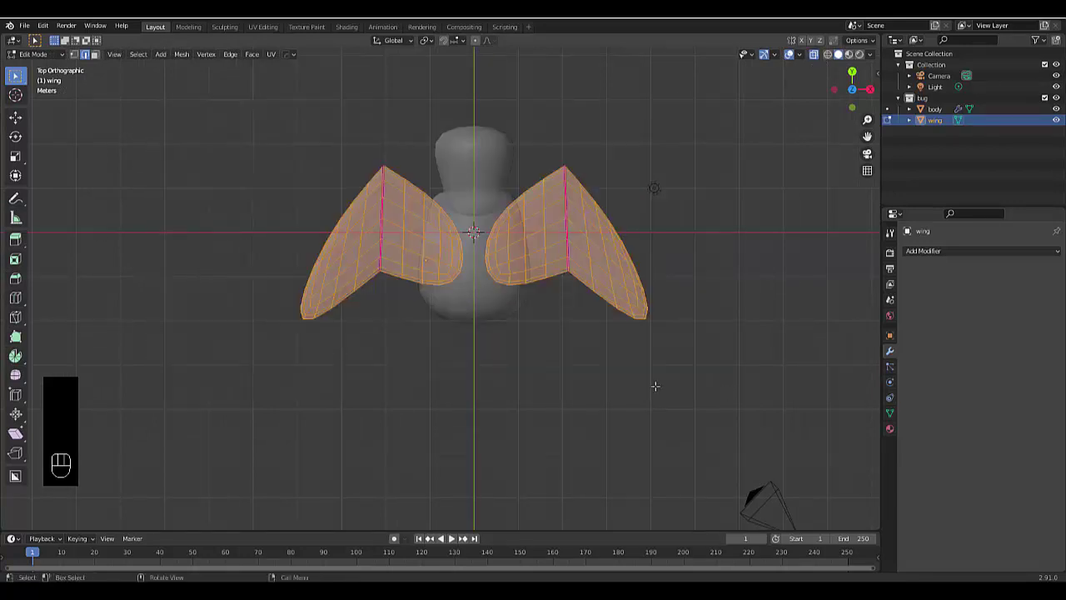
key(p)
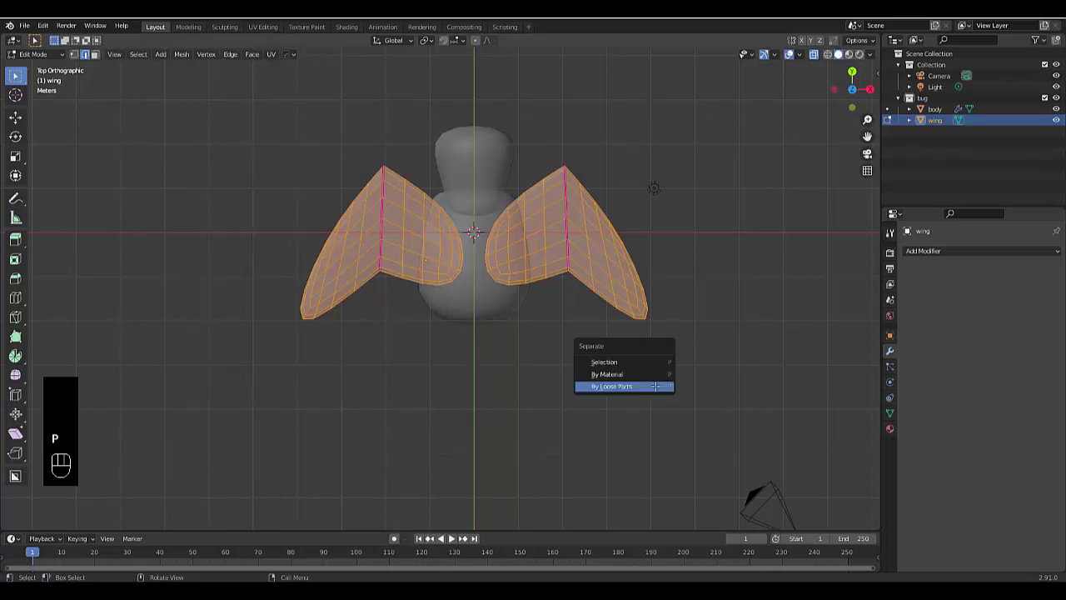
click(655, 386)
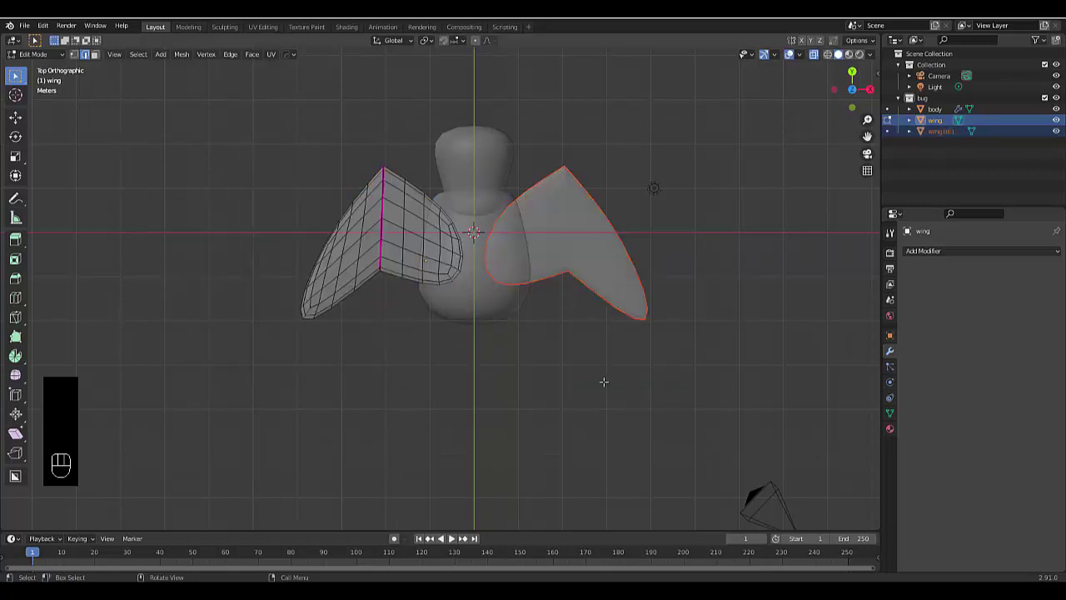
key(Tab)
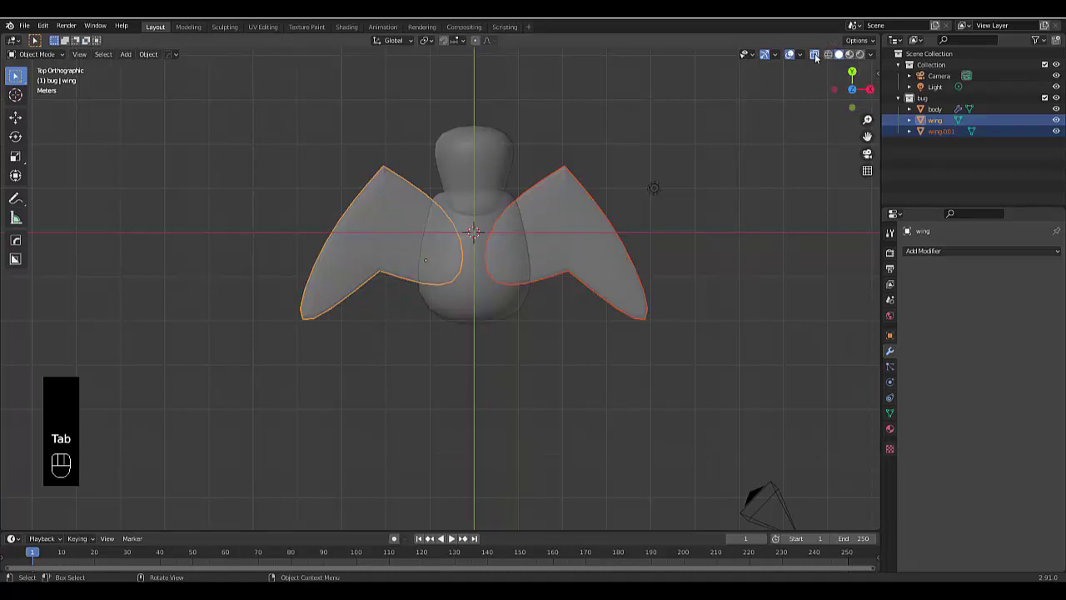
Select only the left wing object and show its mesh data properties with the front view active
scroll(469, 230, up, 3)
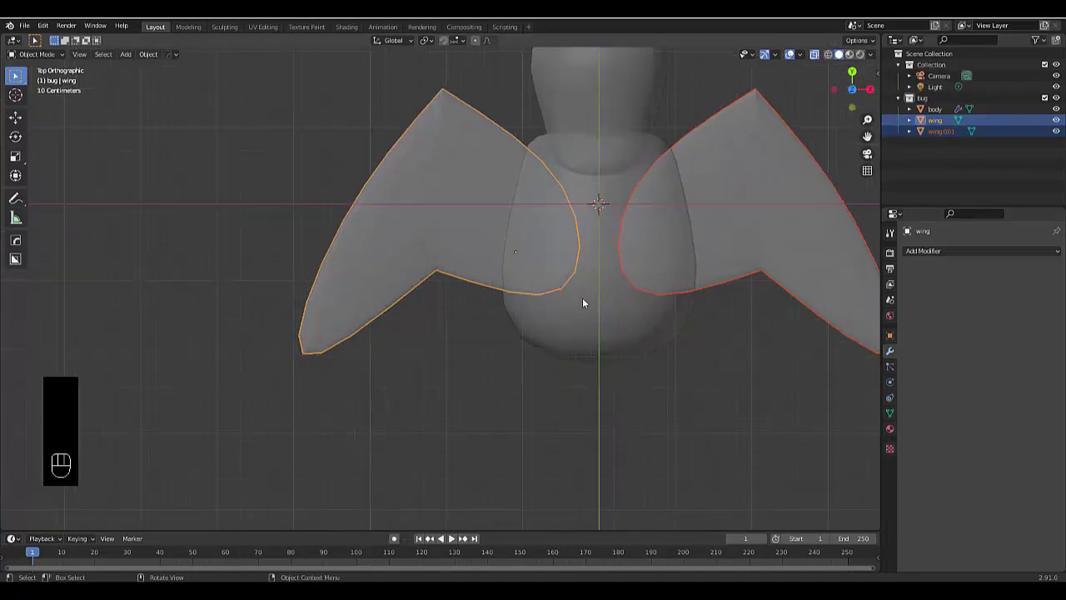
click(362, 216)
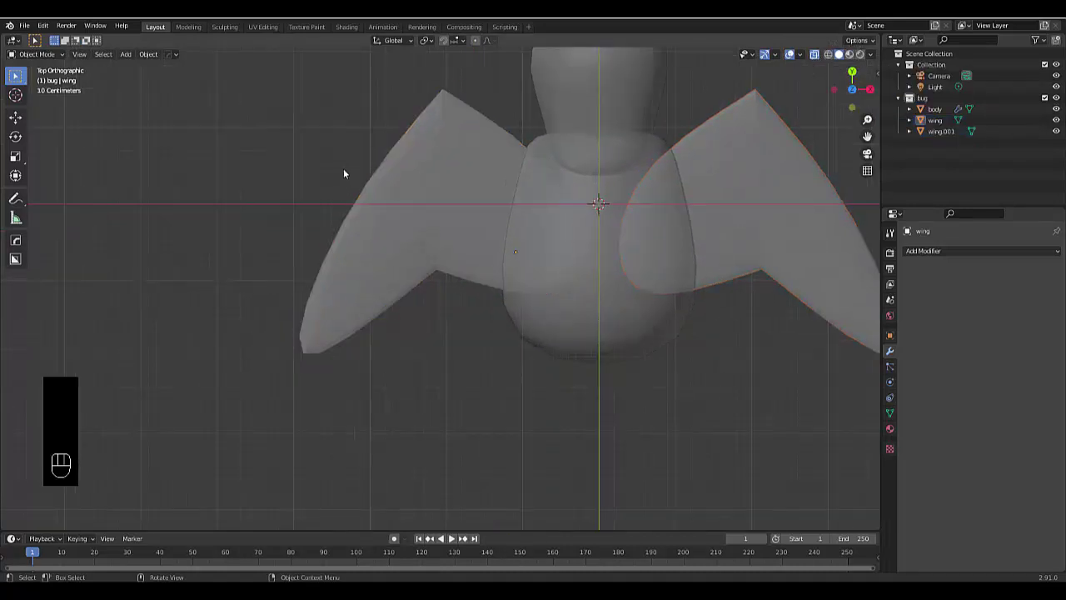
click(465, 199)
scroll(344, 376, up, 3)
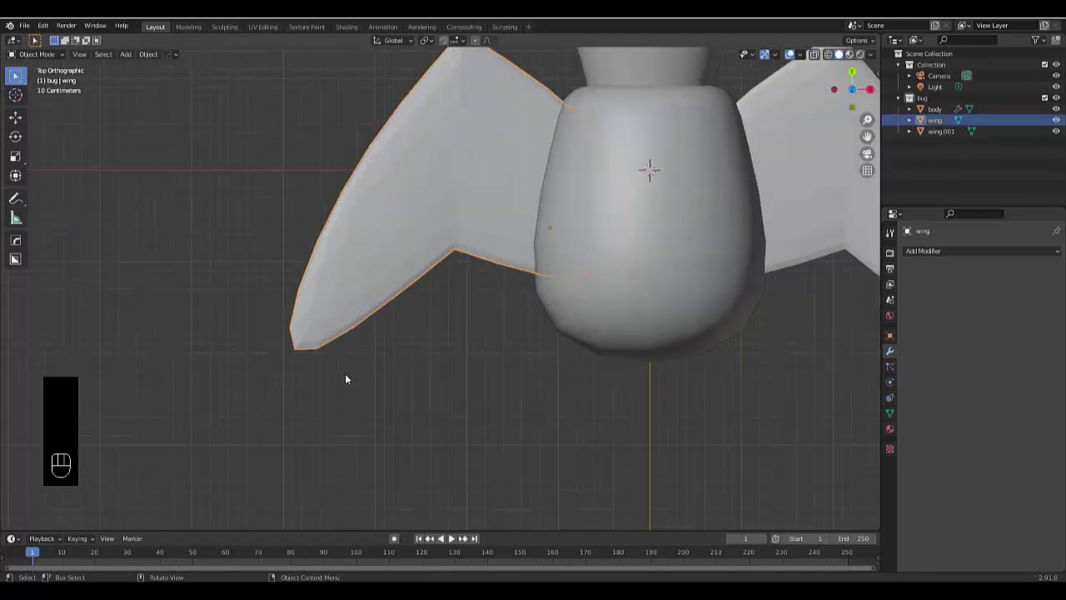
scroll(448, 301, down, 4)
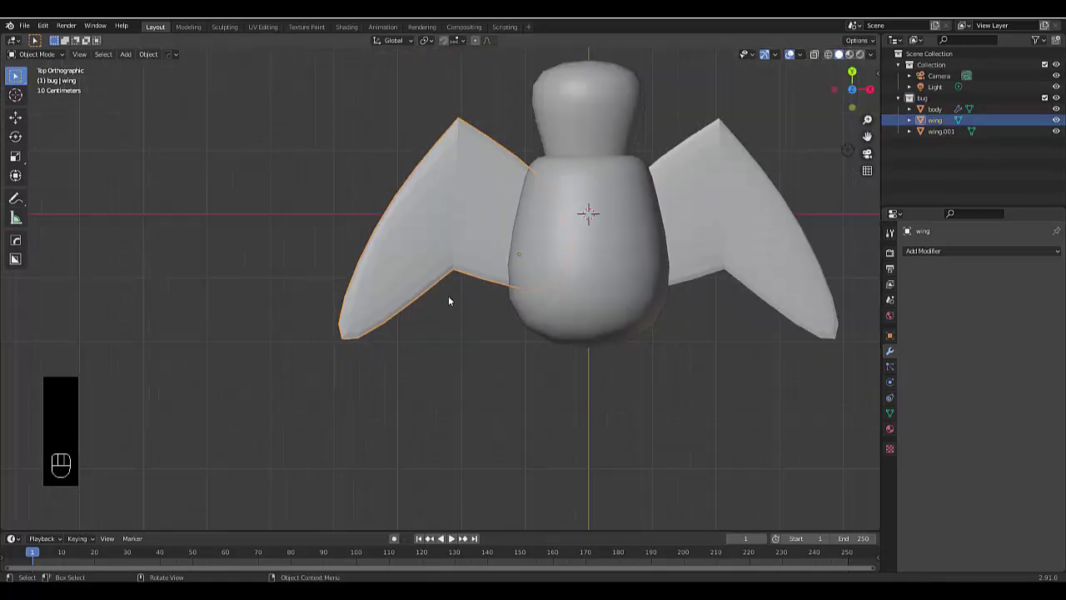
key(KP_1)
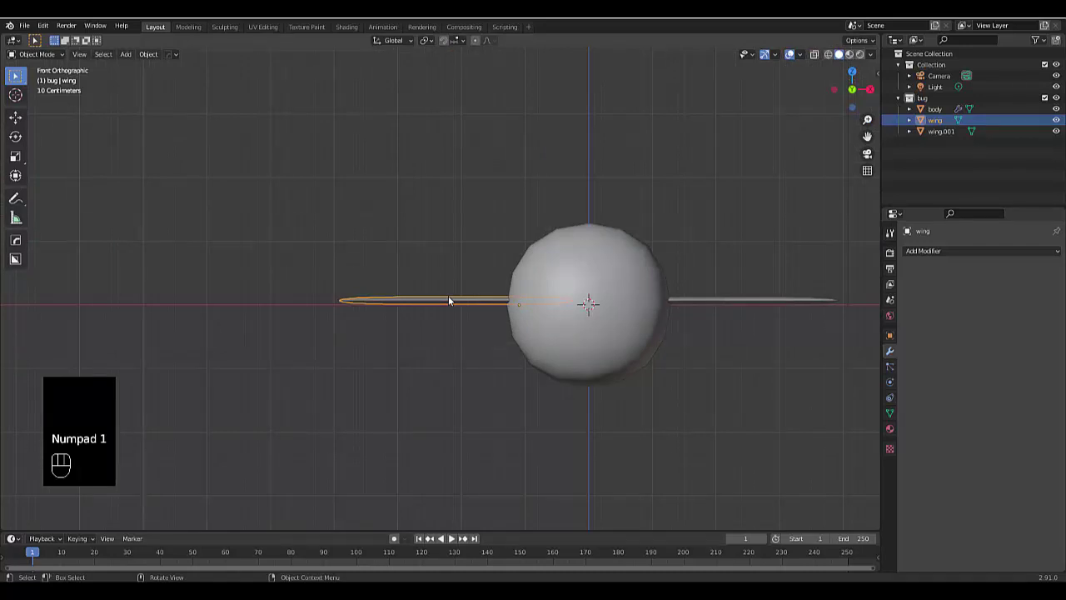
click(889, 415)
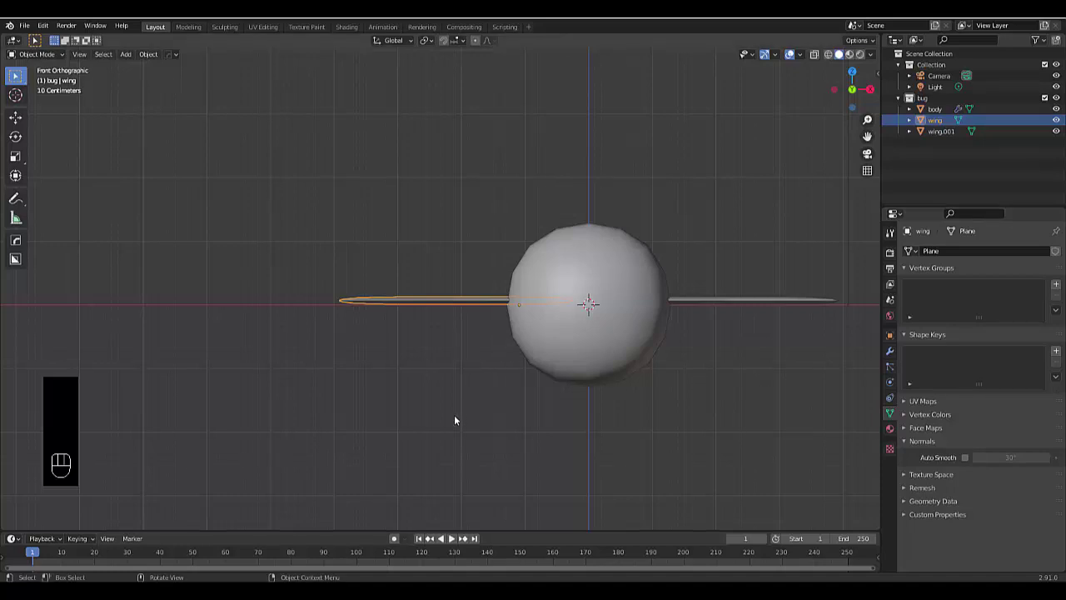
Snap the 3D cursor to the innermost vertex of the left wing, inside the body
scroll(517, 369, up, 2)
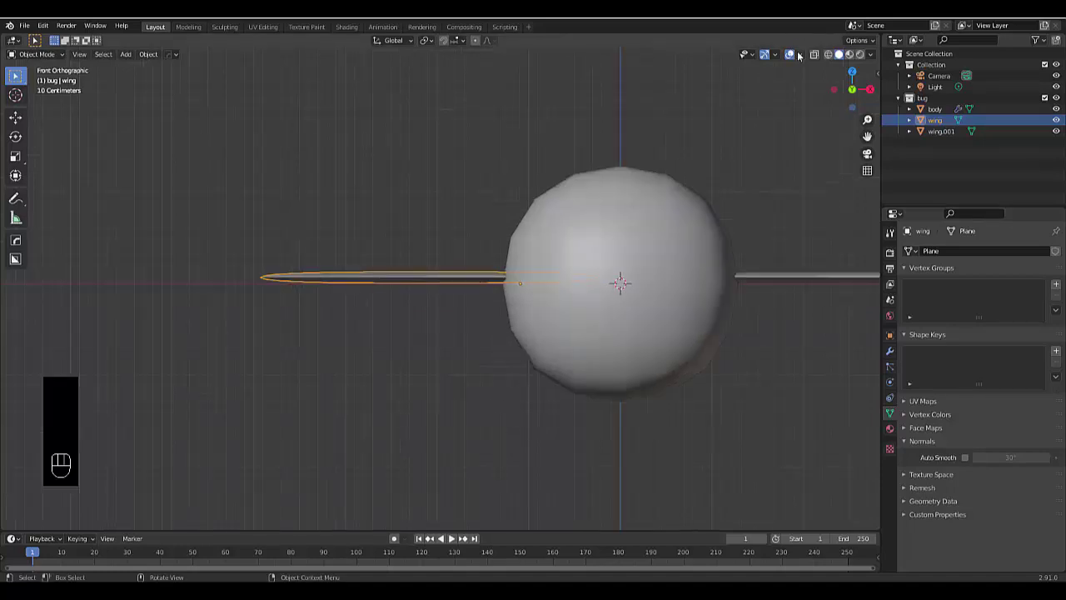
scroll(573, 266, up, 2)
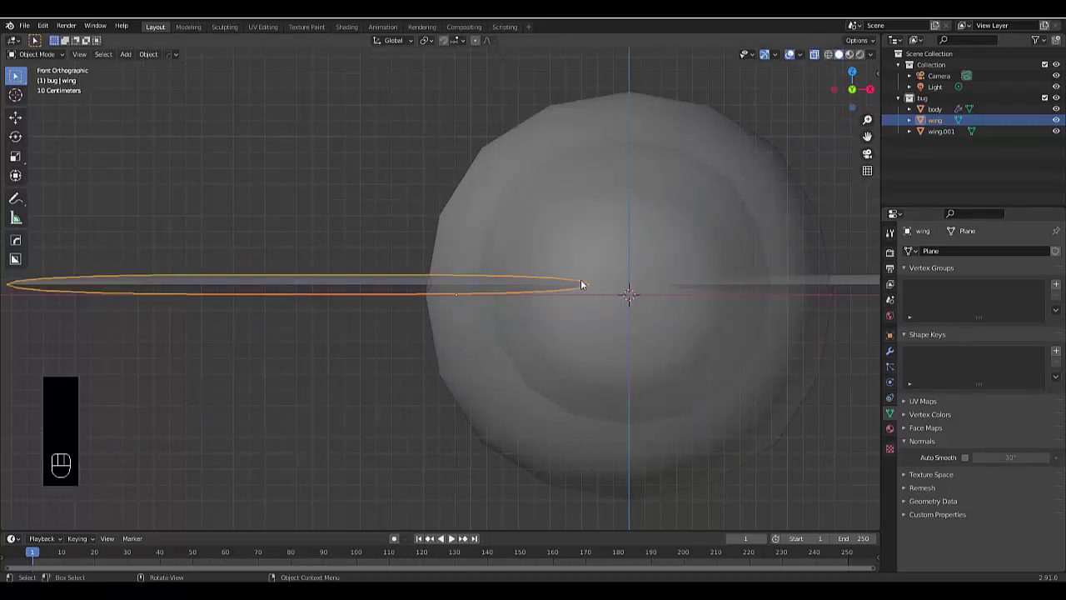
key(KP_7)
scroll(557, 288, down, 3)
scroll(570, 151, up, 1)
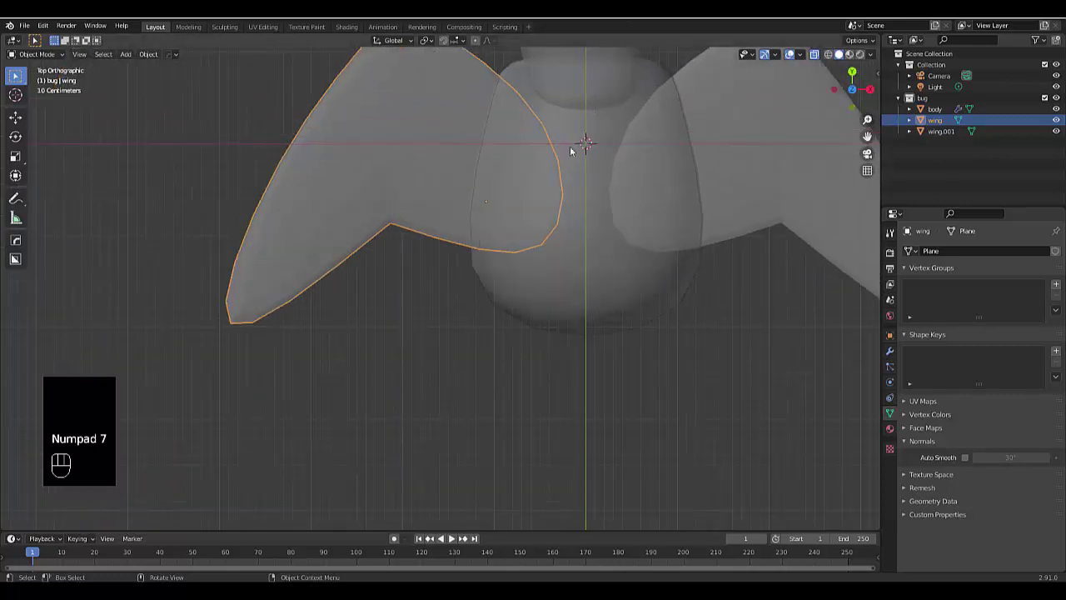
scroll(572, 167, up, 1)
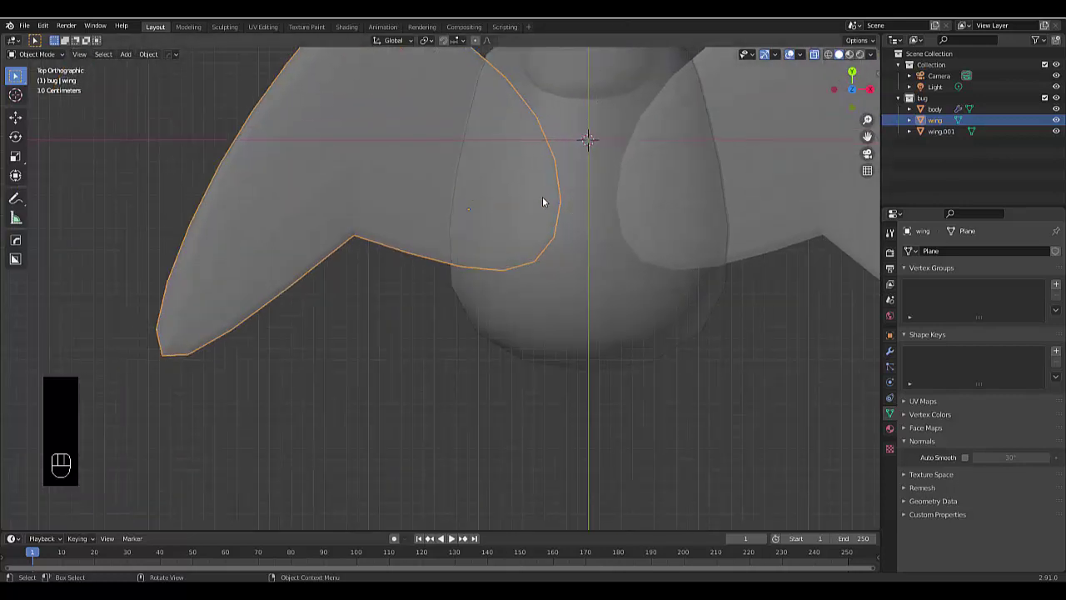
key(Tab)
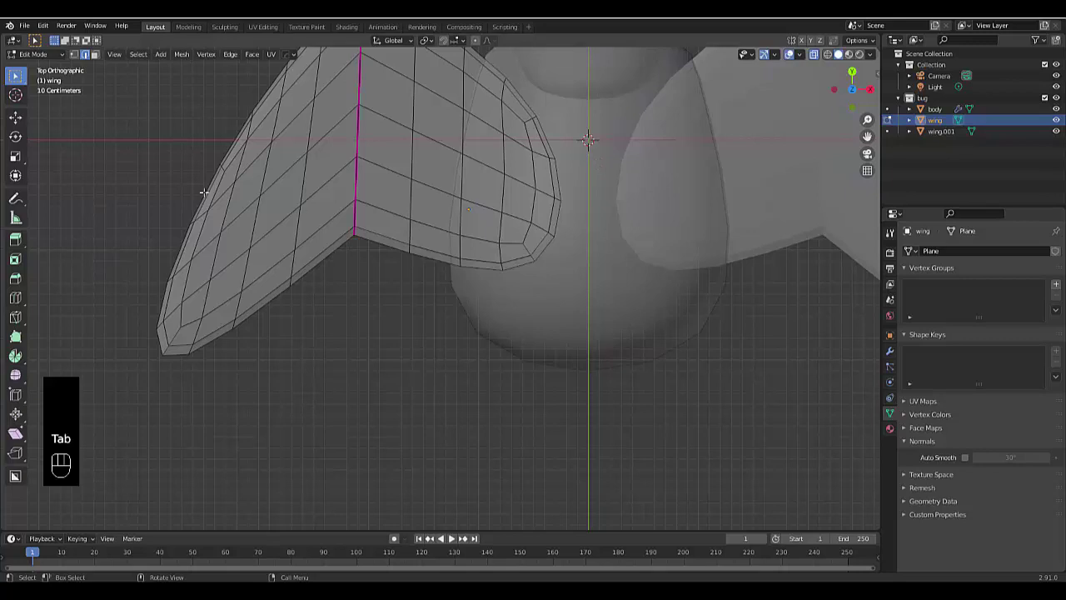
key(1)
scroll(522, 228, up, 3)
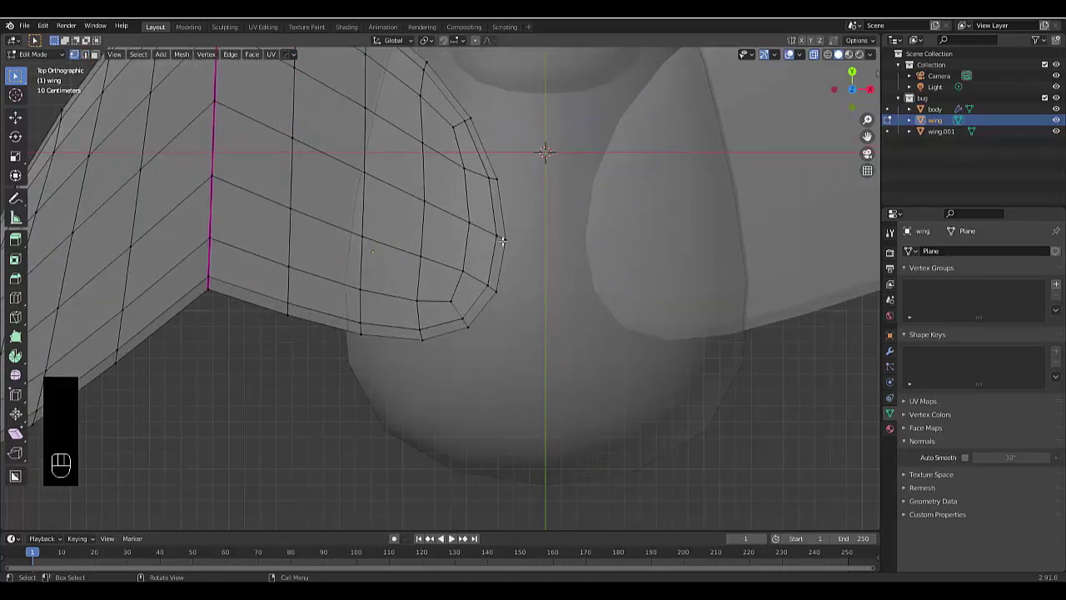
click(502, 241)
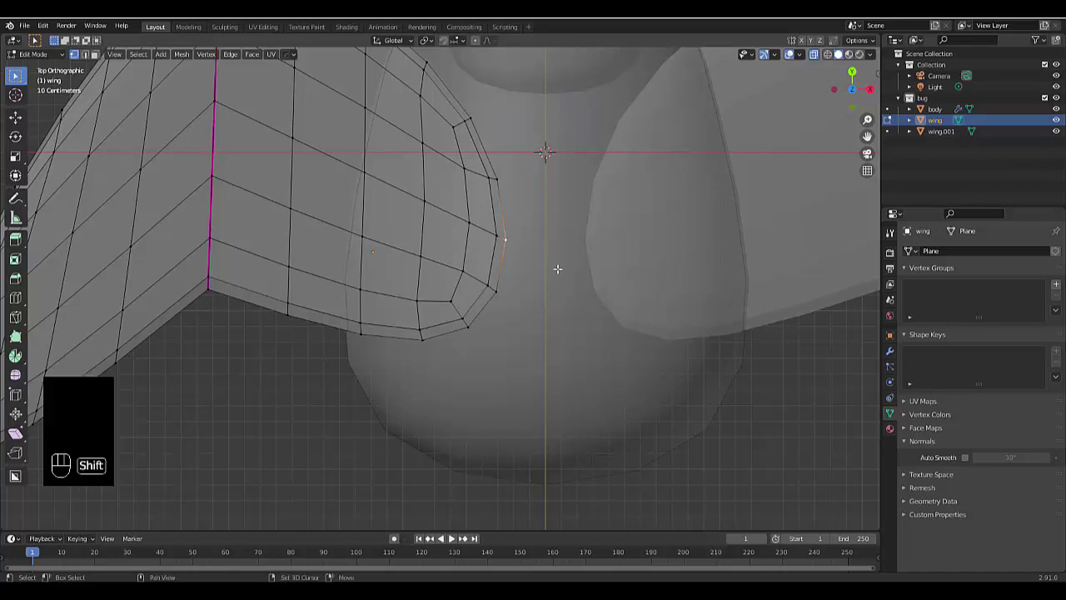
key(shift+s)
click(560, 333)
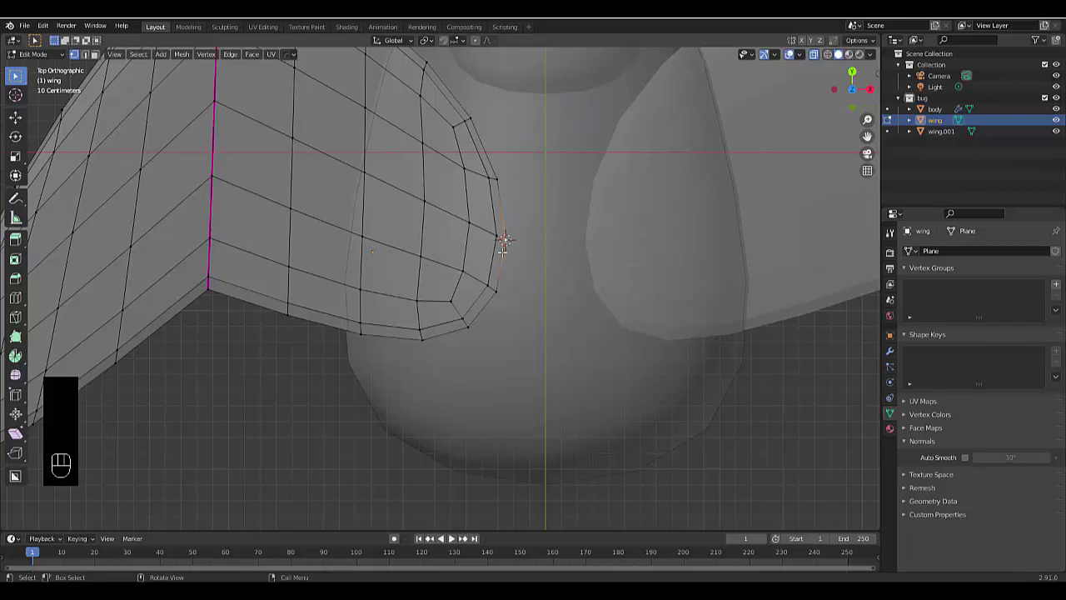
Set the pivot point to 3D Cursor and rotate the entire left wing mesh 20° in front view
click(425, 40)
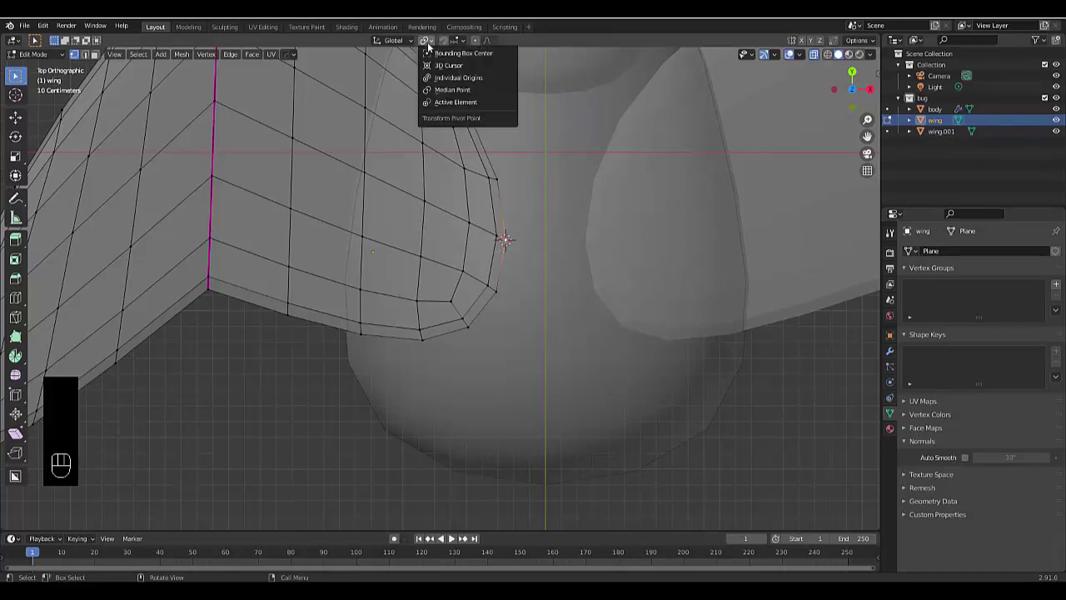
click(448, 65)
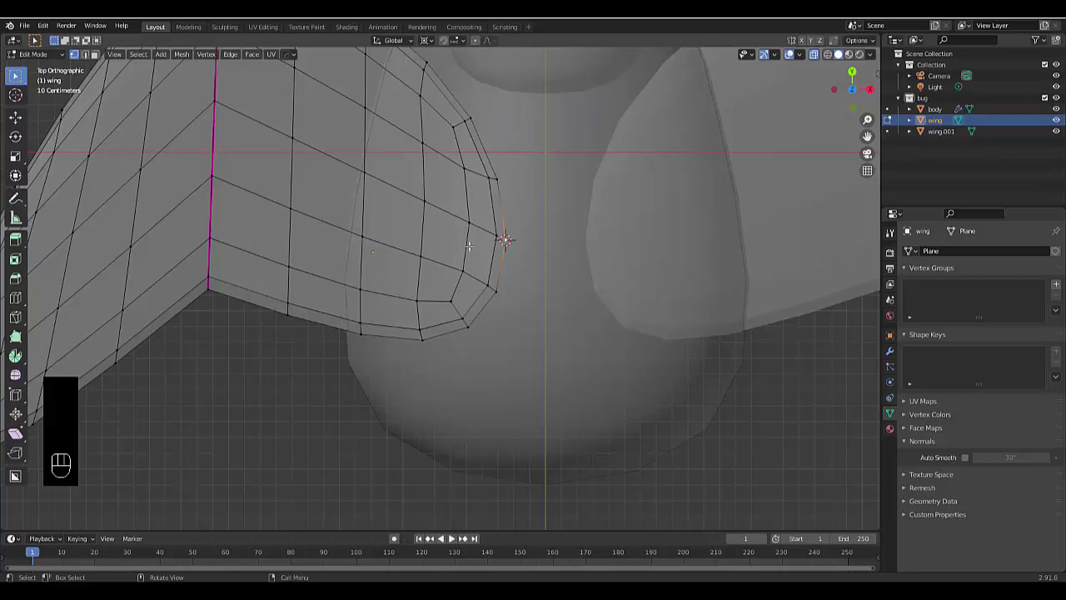
key(KP_1)
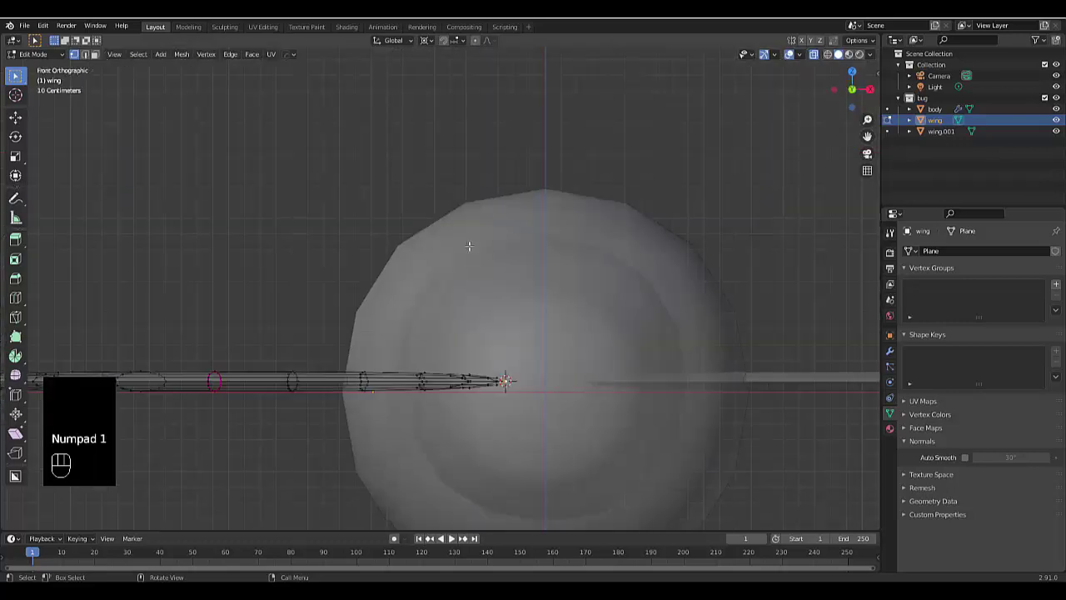
scroll(369, 468, down, 5)
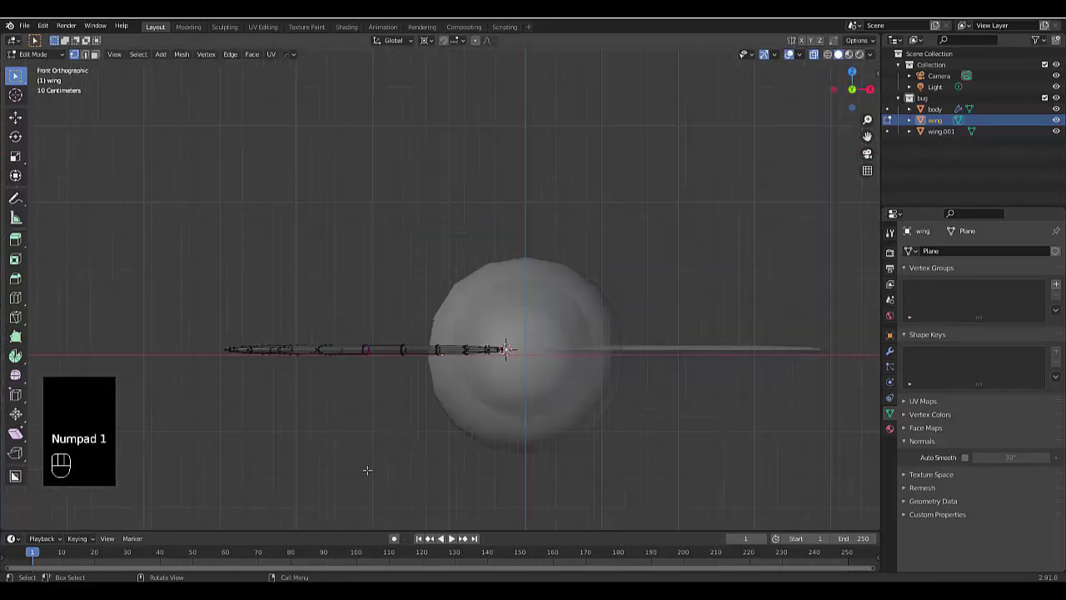
scroll(318, 427, up, 4)
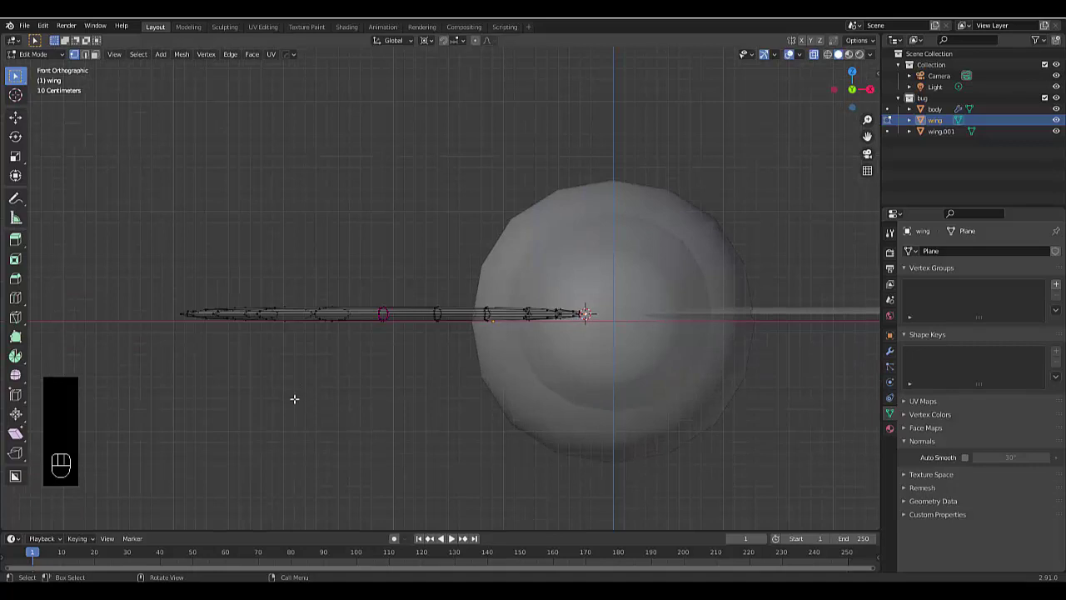
key(r)
click(473, 492)
drag(137, 228, 675, 473)
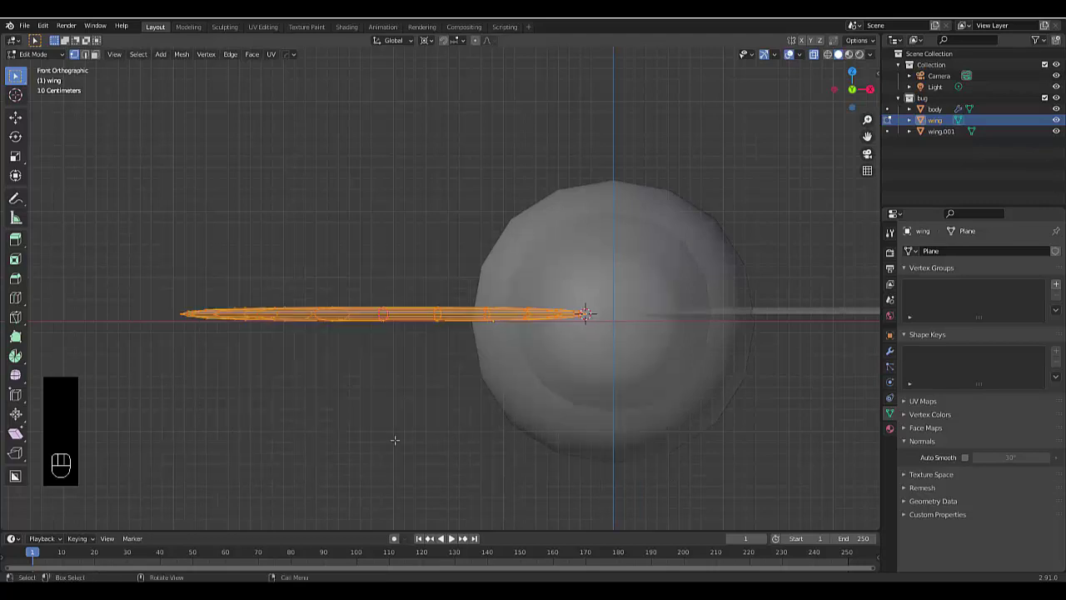
key(r)
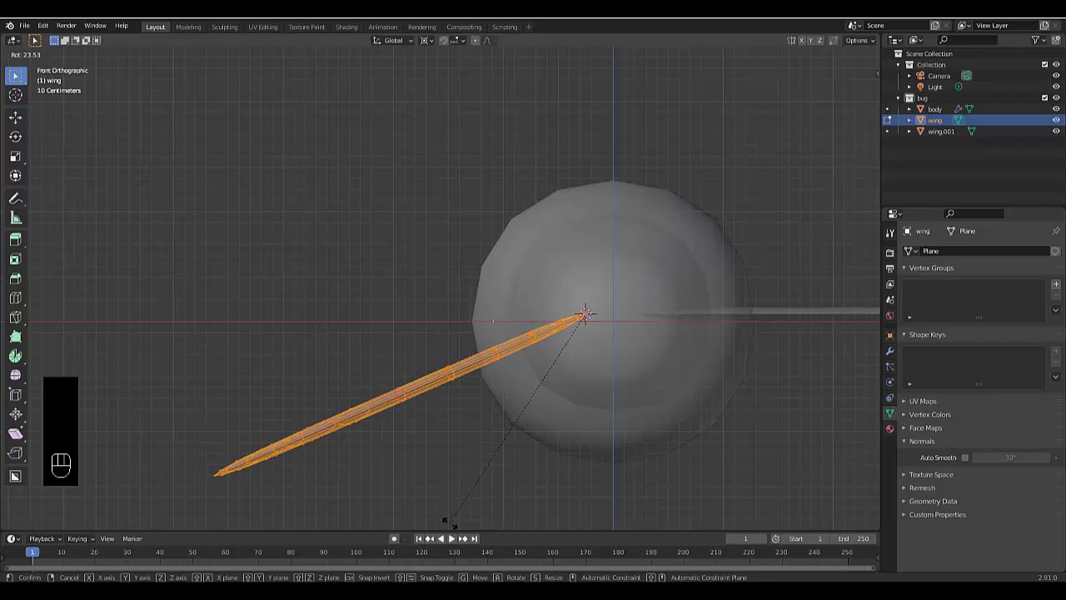
text(20)
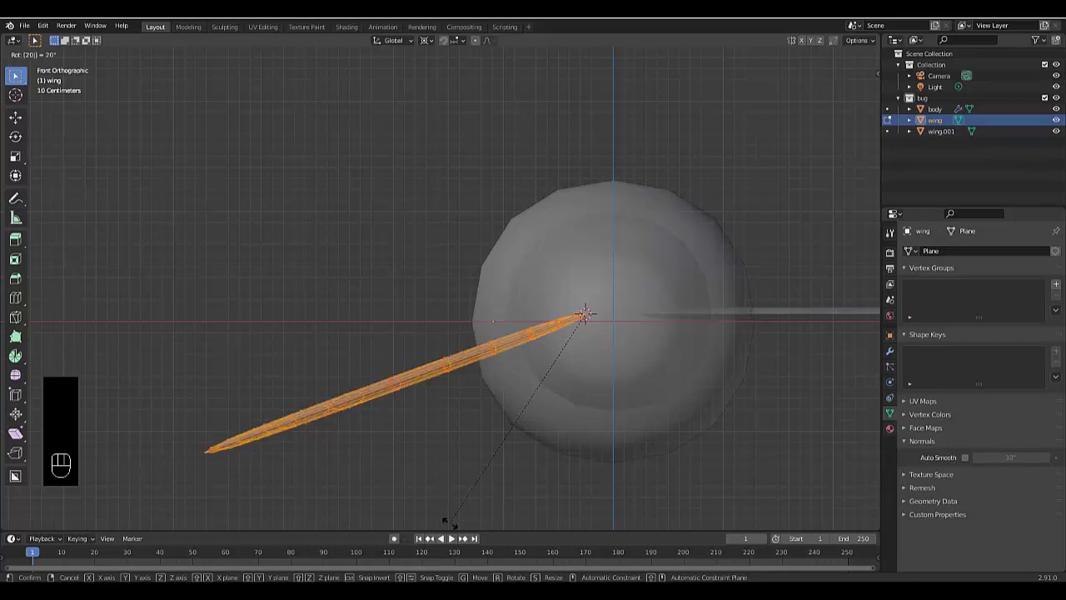
key(Return)
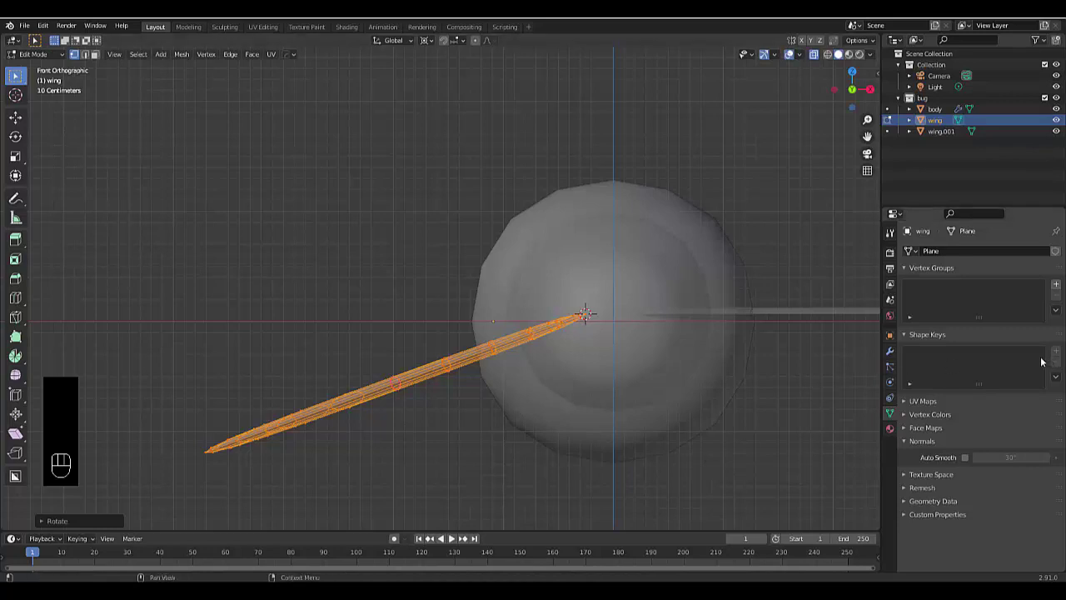
Add the shape keys Basis and Key 1 to the left wing and open Key 1 for mesh editing
key(Tab)
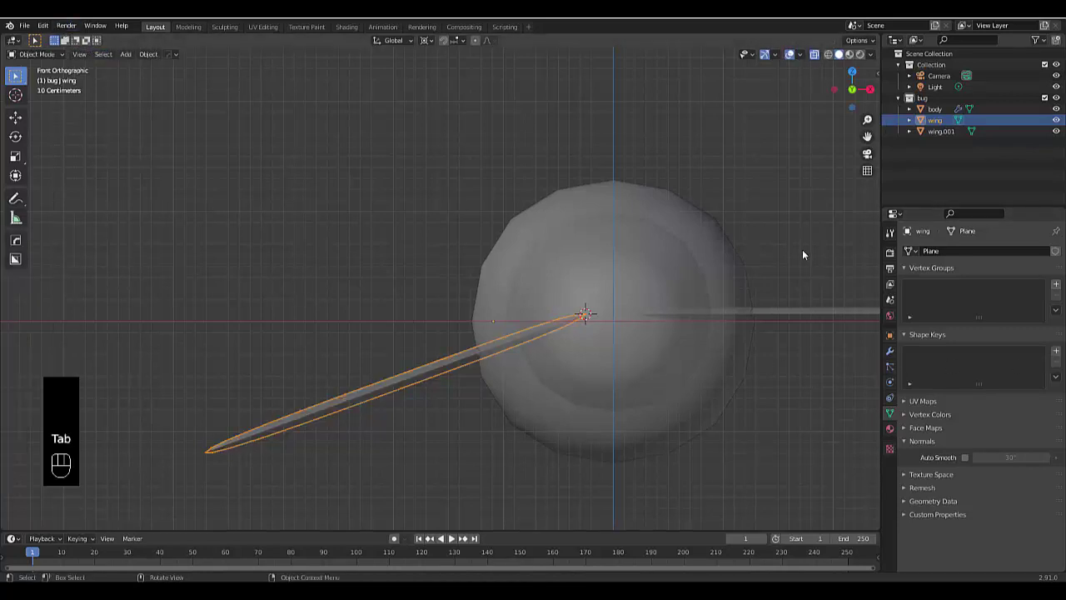
click(1057, 351)
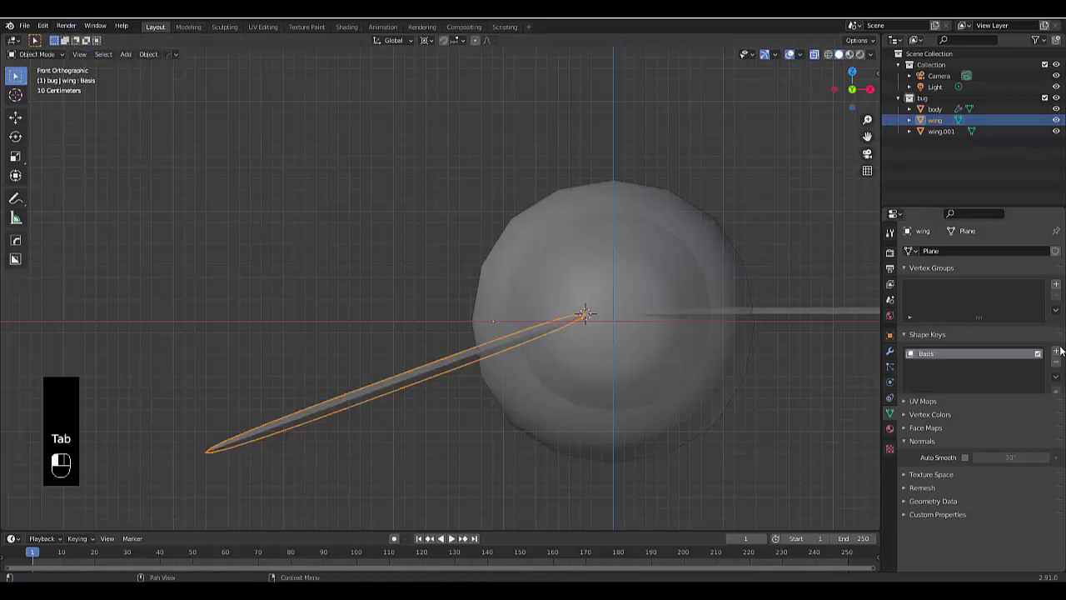
click(1057, 350)
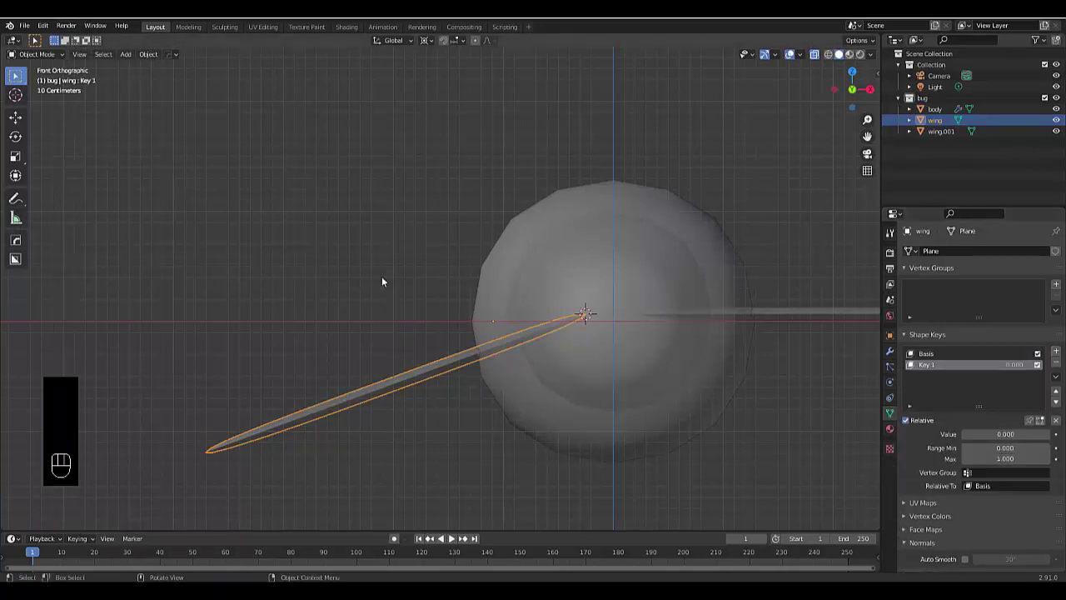
key(Tab)
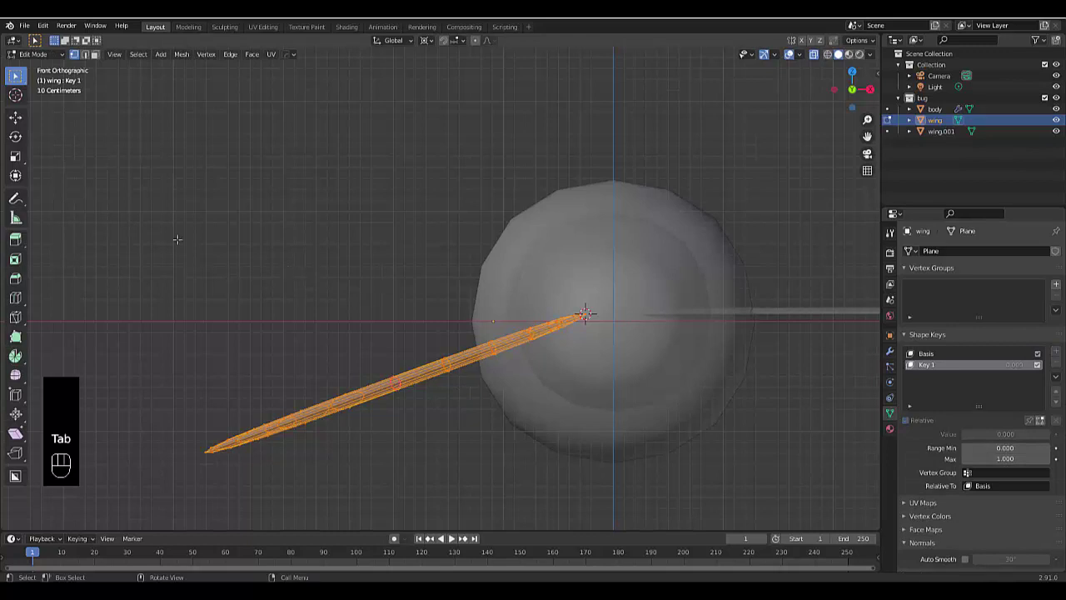
Rotate the entire left wing mesh -40° in Key 1, leave mesh editing and preview the shape key's value
drag(149, 218, 676, 532)
key(r)
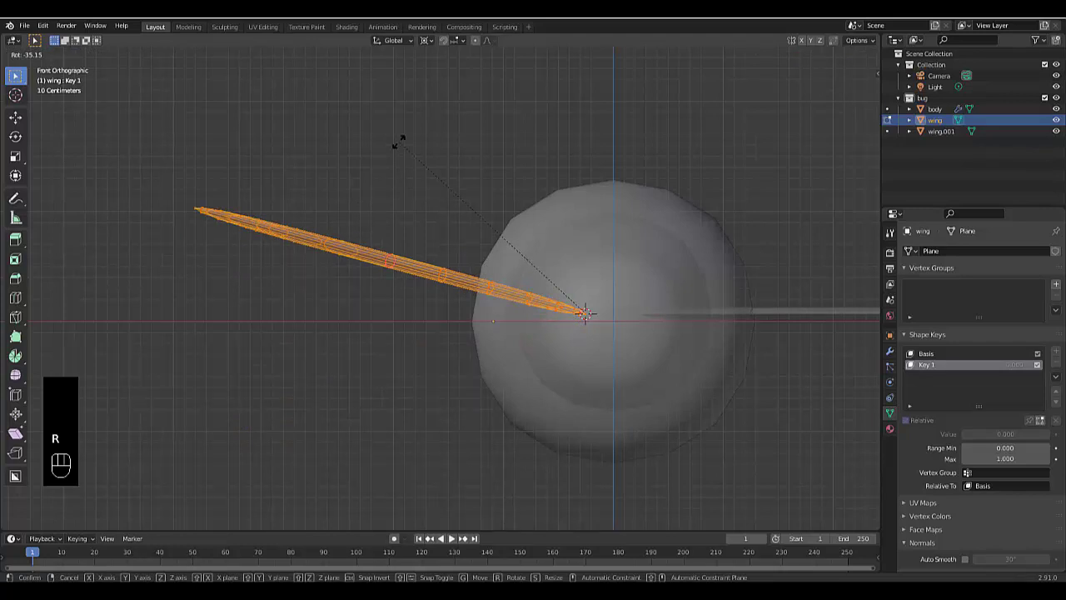
text(-40)
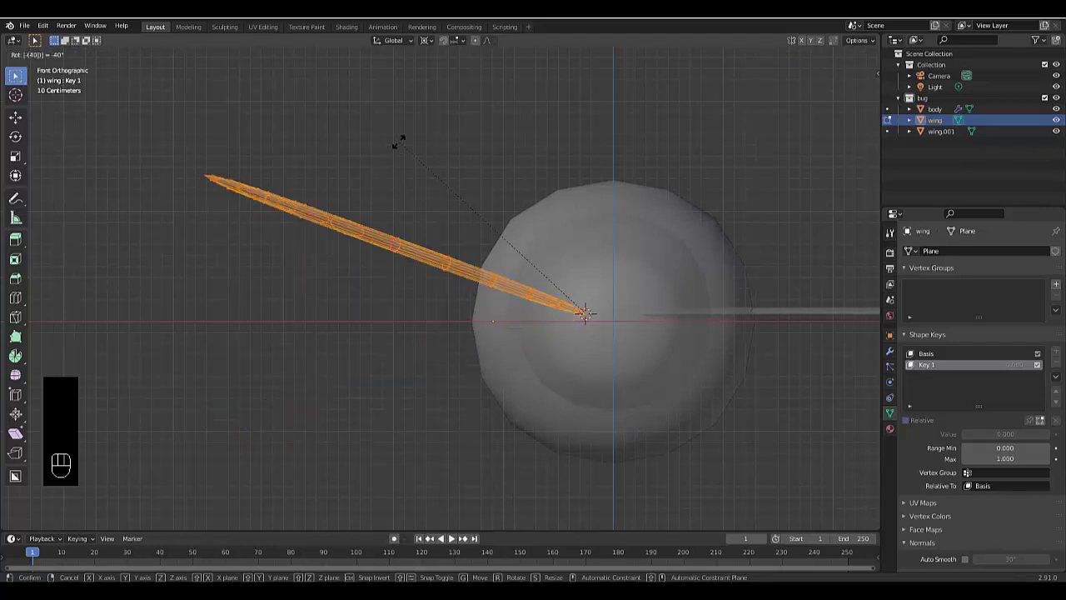
key(Return)
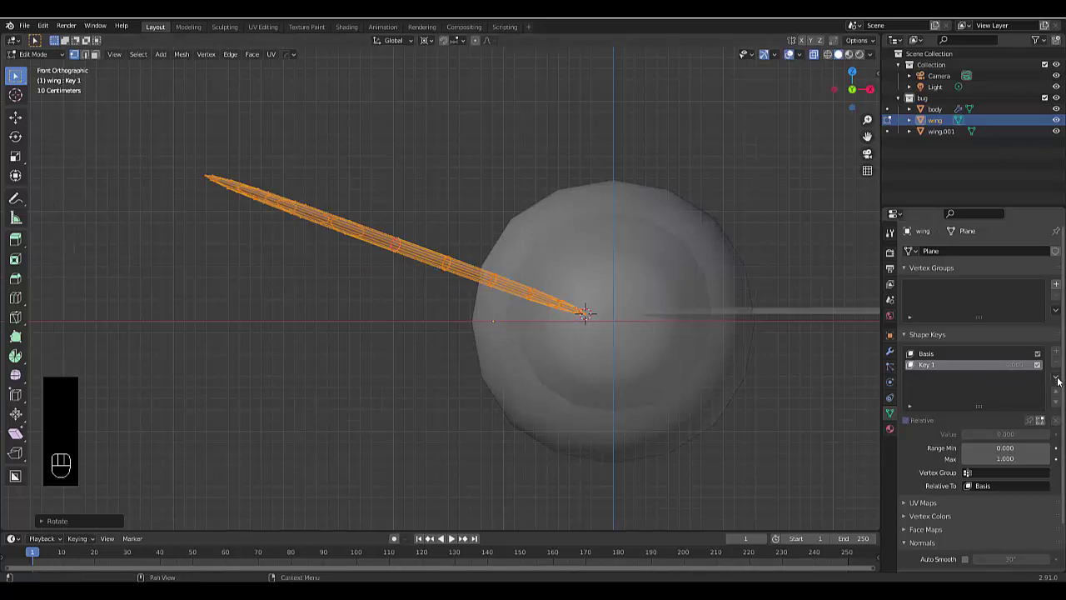
key(Tab)
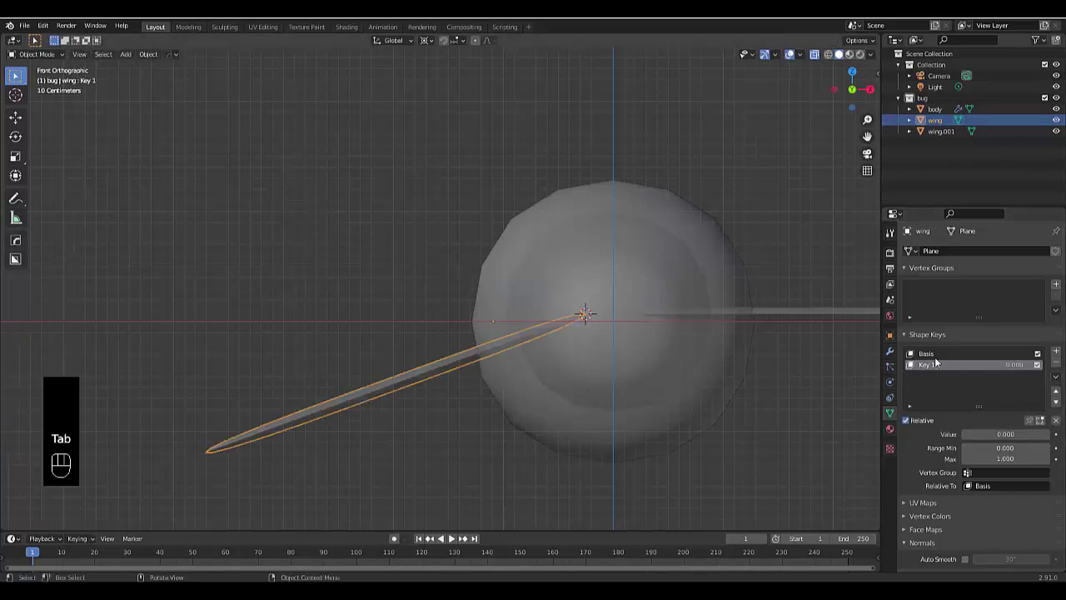
click(1056, 377)
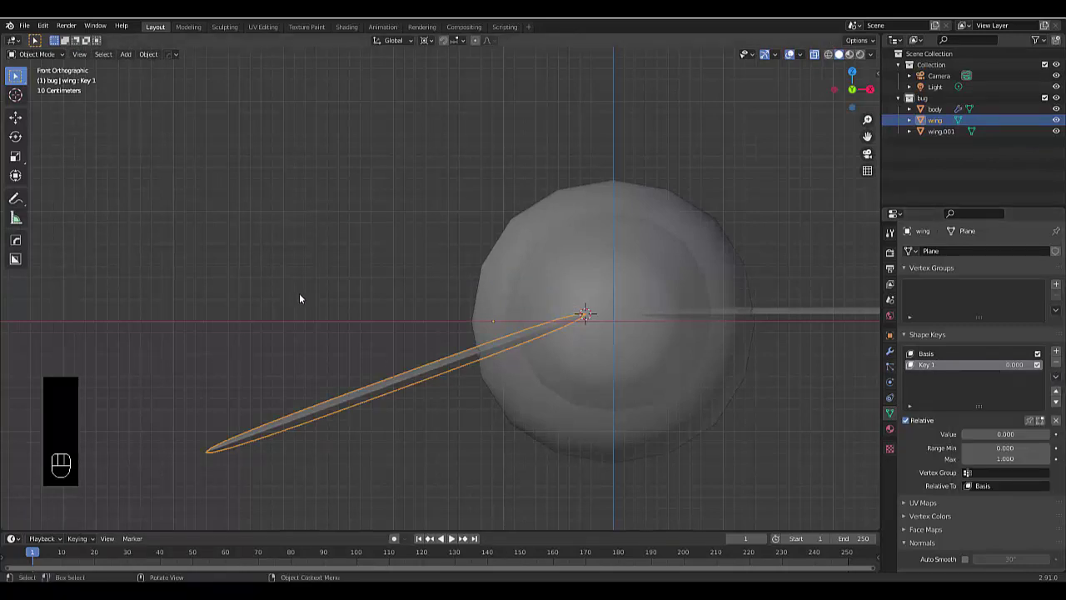
mouse_move(971, 434)
mouse_down()
mouse_move(1056, 433)
mouse_move(963, 433)
mouse_up()
Snap the 3D cursor to the innermost vertex of the right wing inside the body, editing its Basis shape
scroll(377, 423, down, 3)
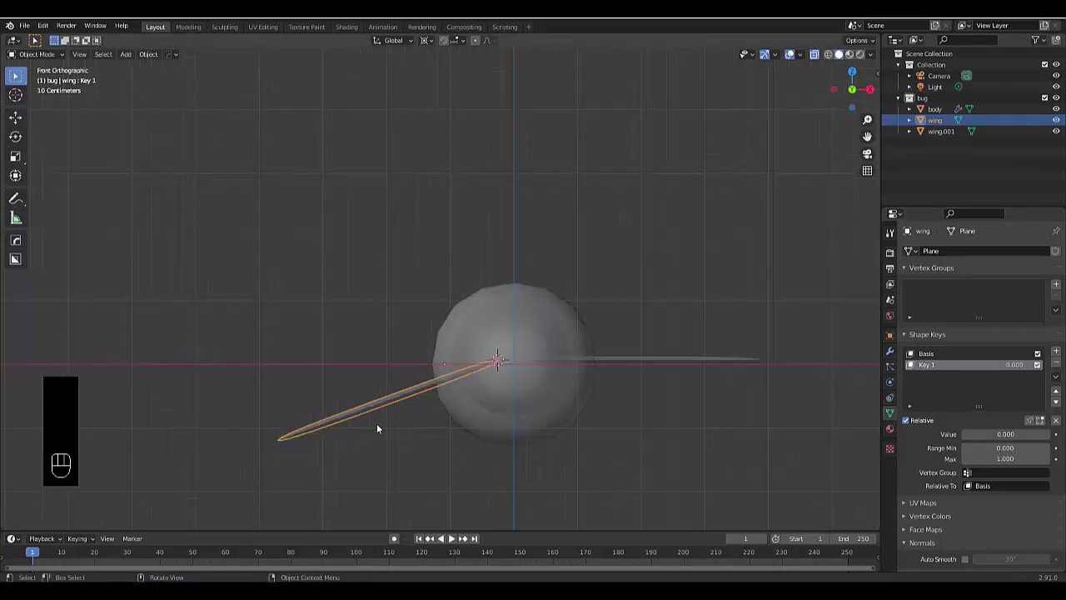
scroll(434, 388, up, 2)
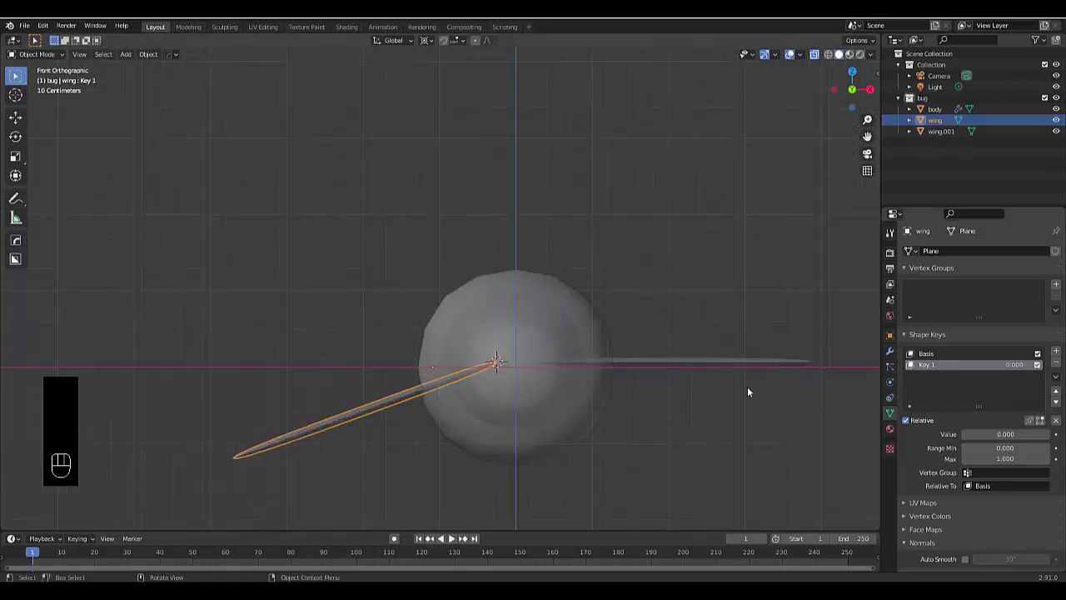
click(768, 360)
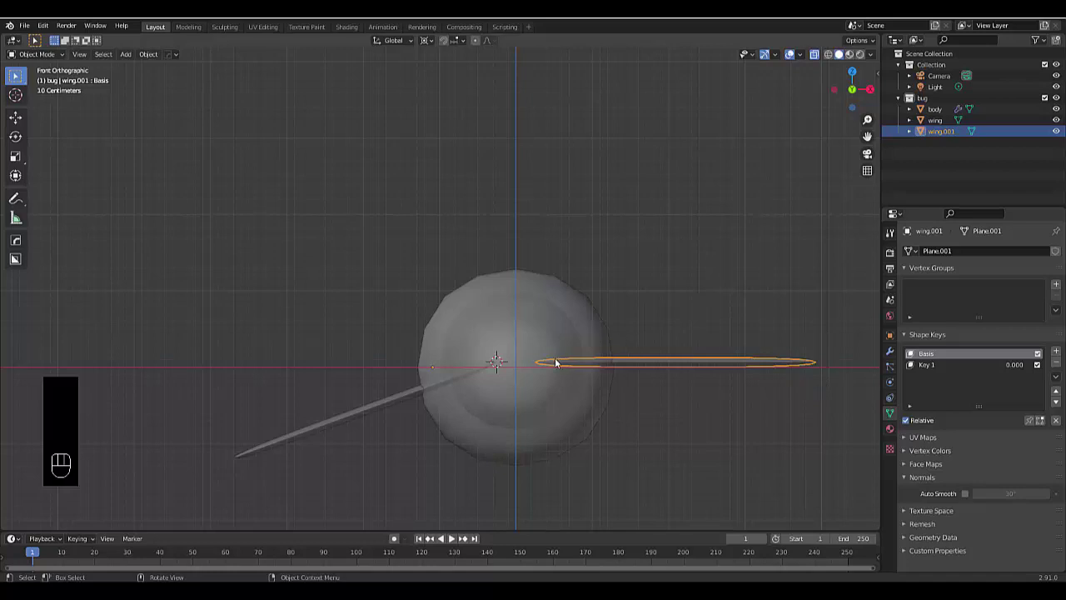
key(KP_7)
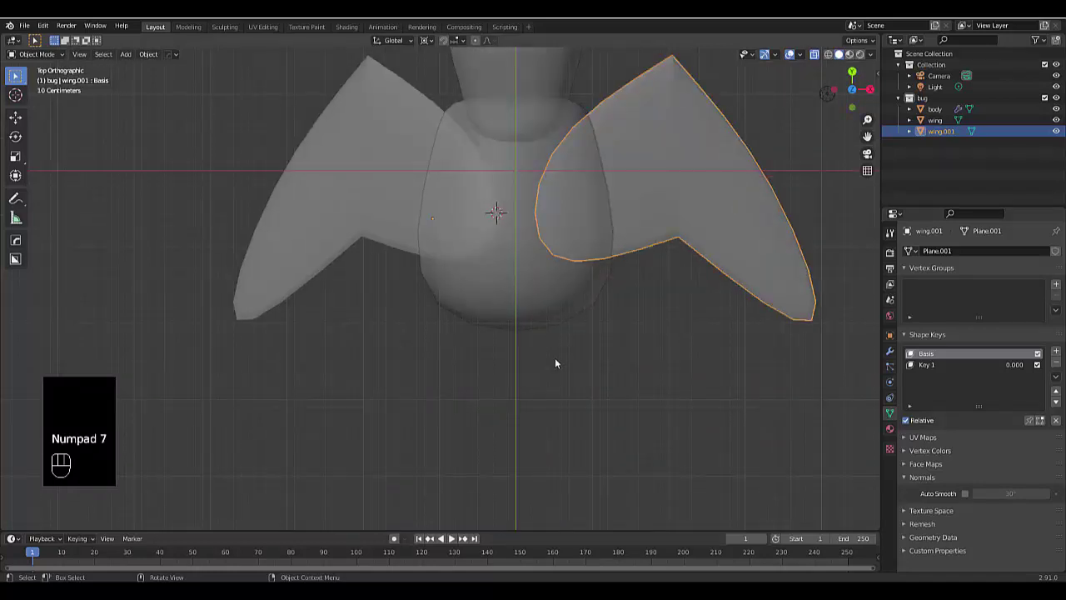
key(Tab)
key(1)
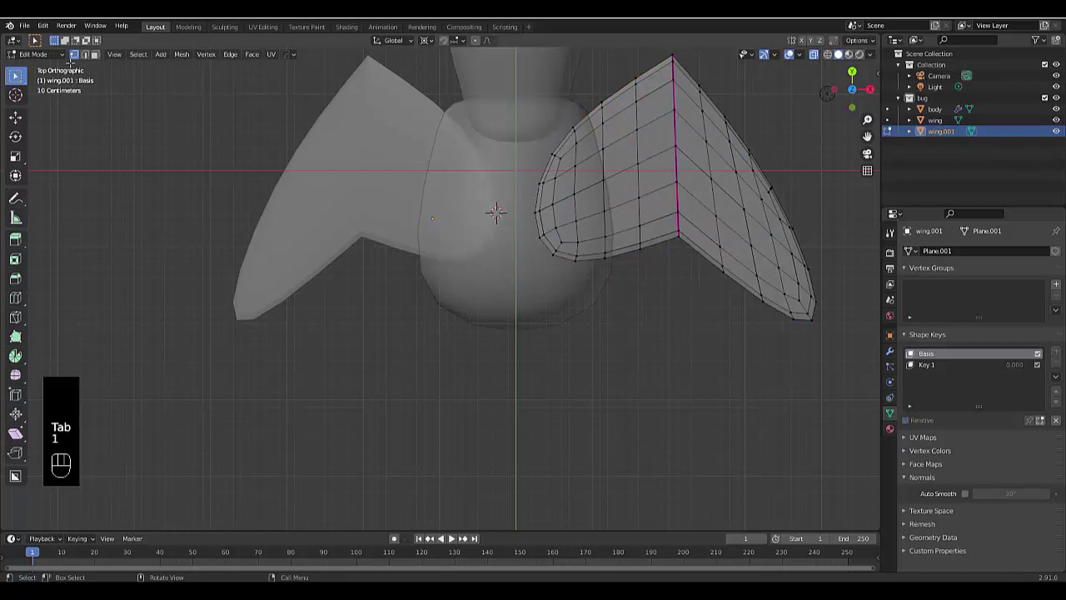
click(531, 214)
key(shift)
key(shift+s)
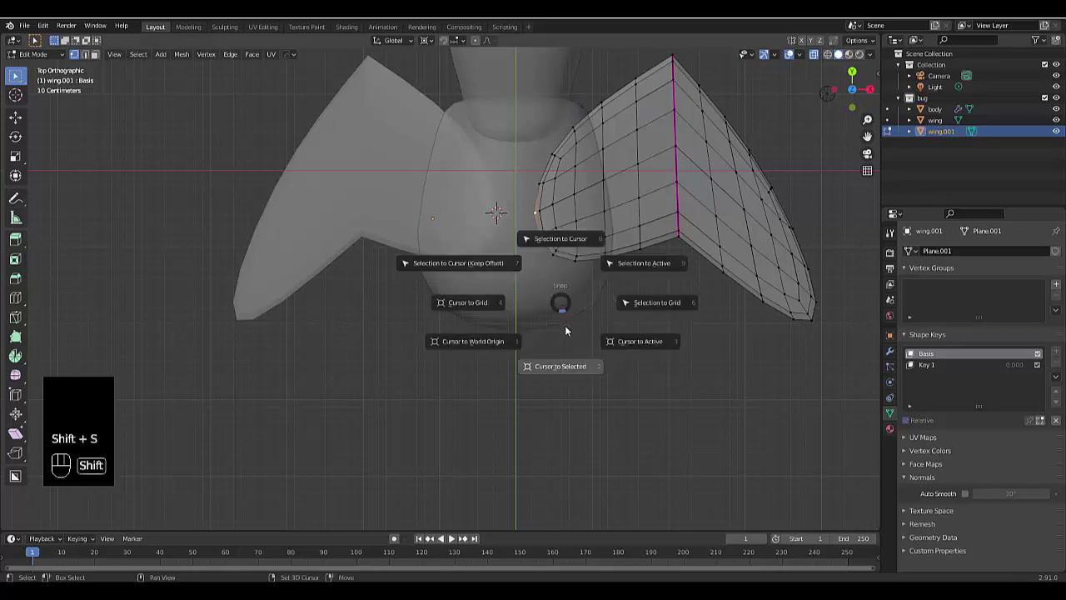
click(565, 324)
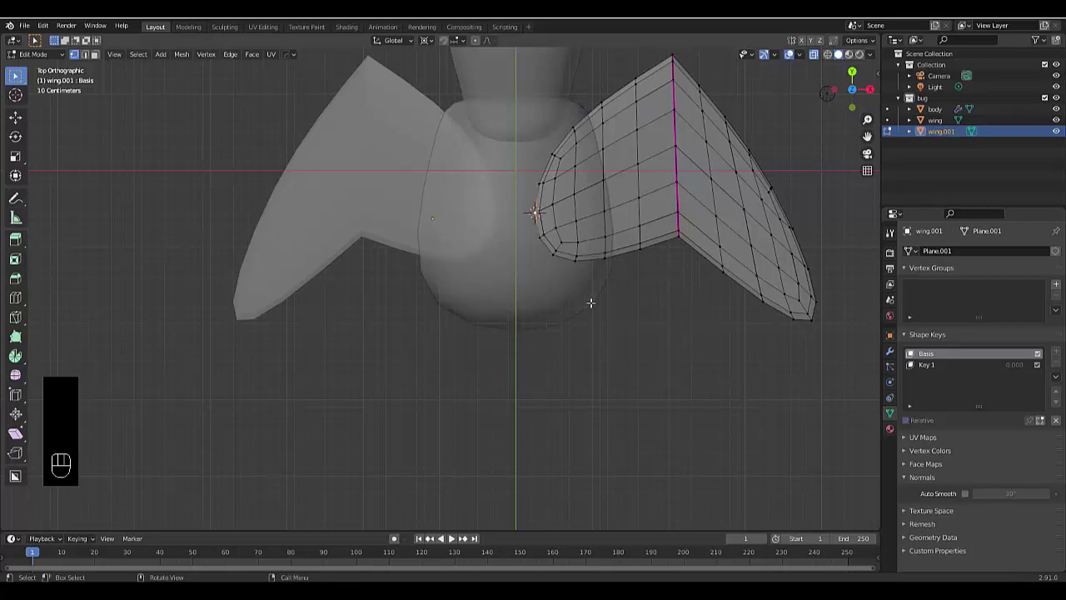
Rotate the entire right wing mesh -20° in front view on the Basis shape key
key(KP_1)
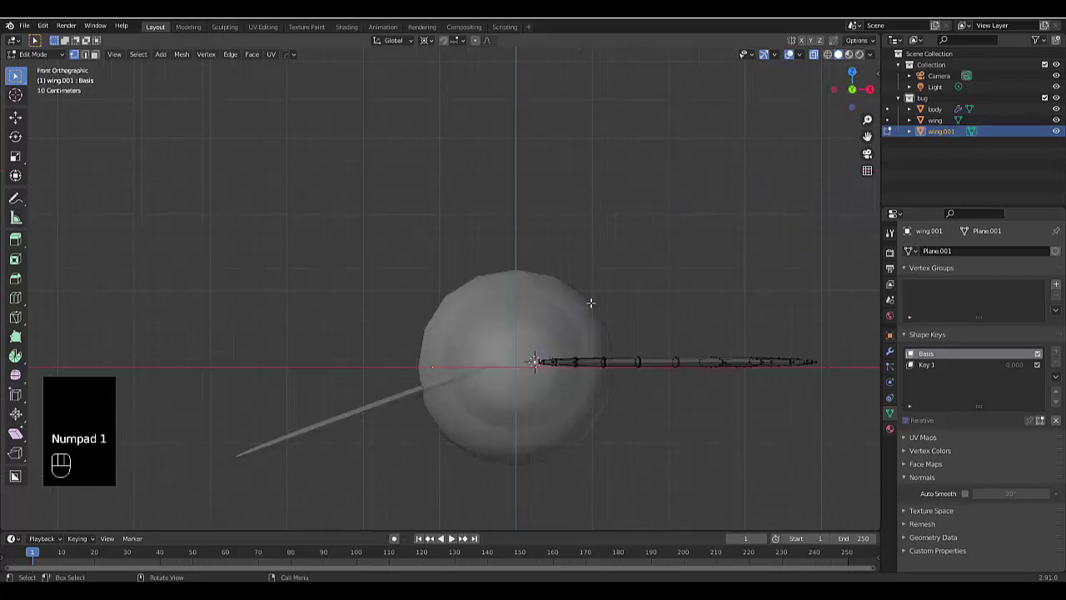
drag(498, 254, 833, 475)
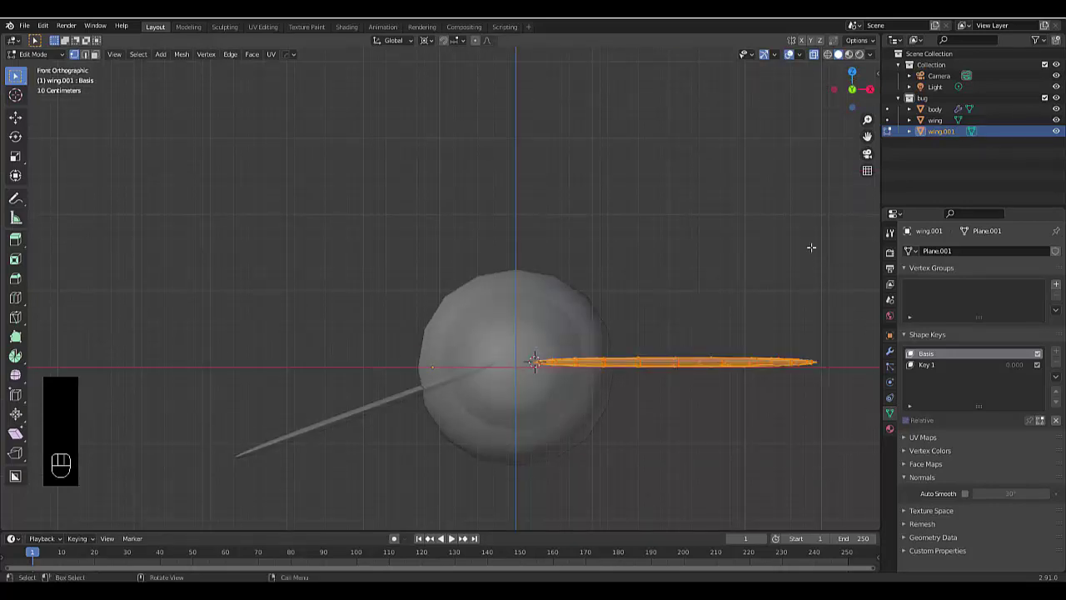
key(r)
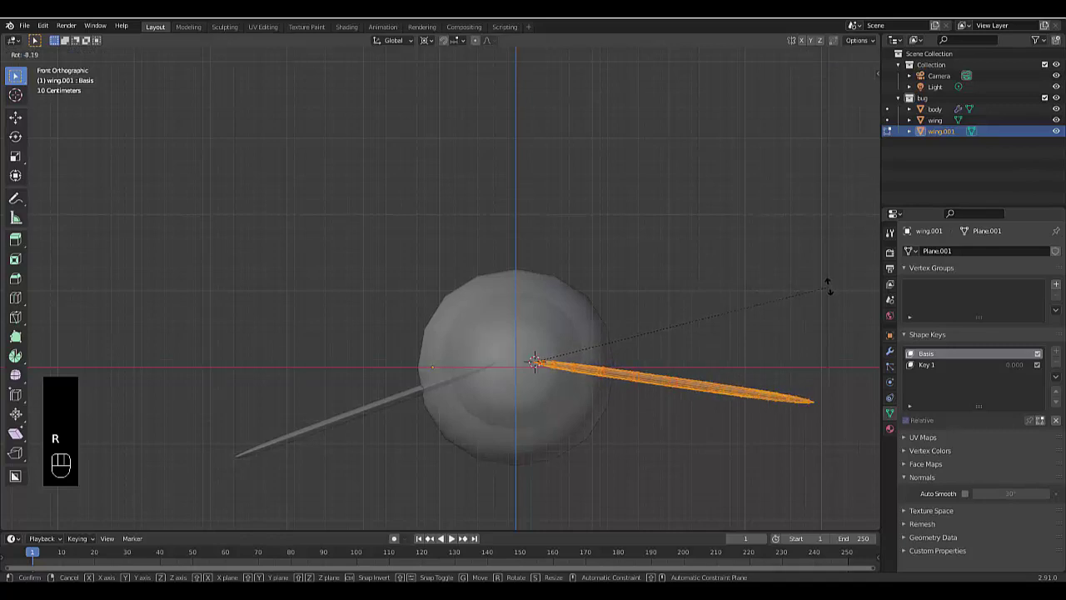
text(-2)
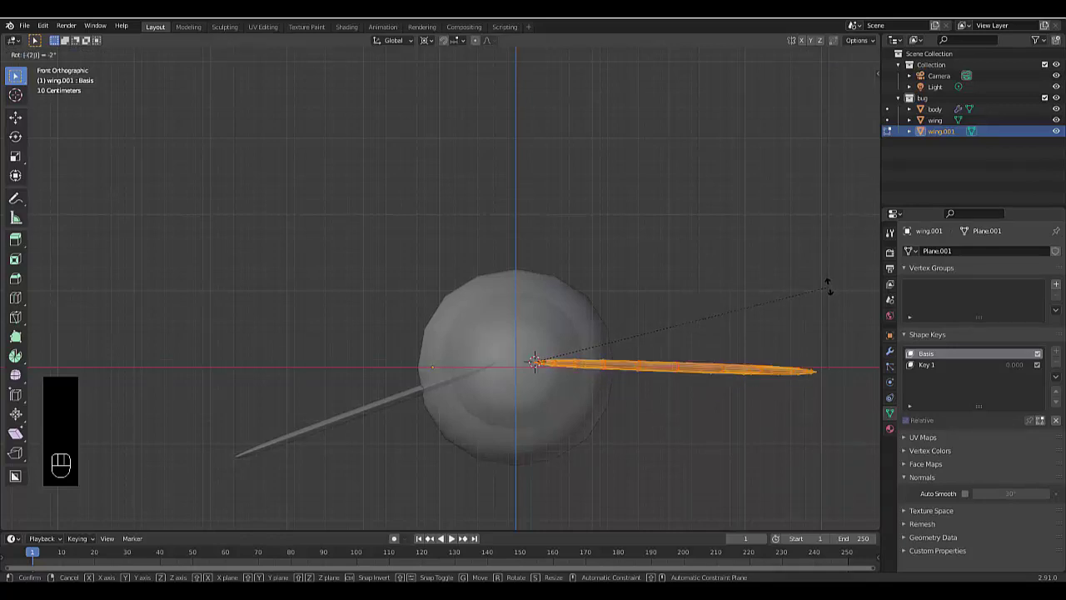
text(0)
key(Return)
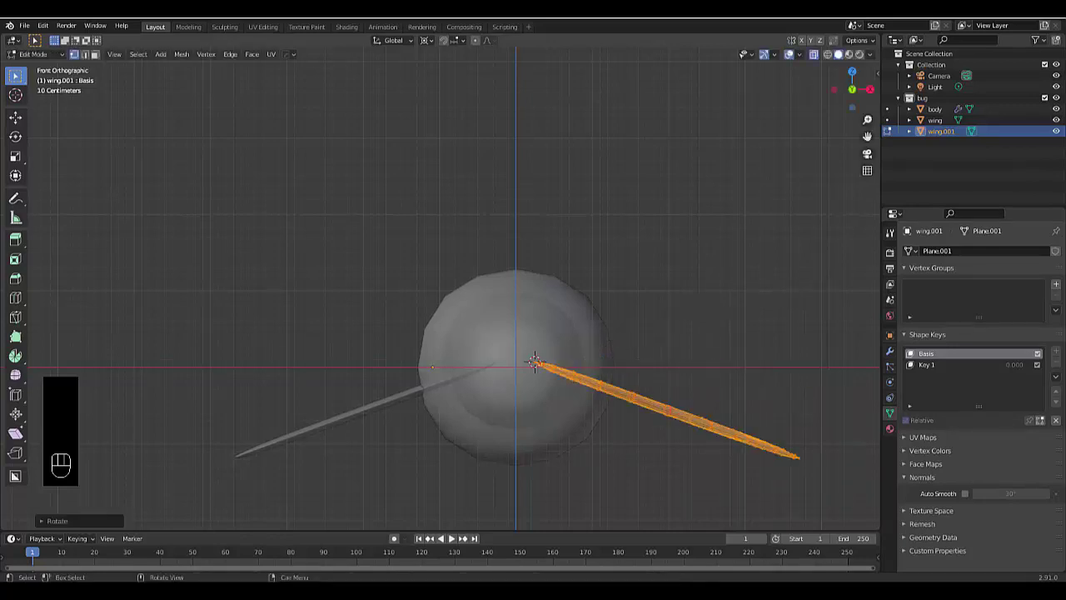
Rotate the right wing mesh 40° in Key 1 and leave mesh editing
click(928, 364)
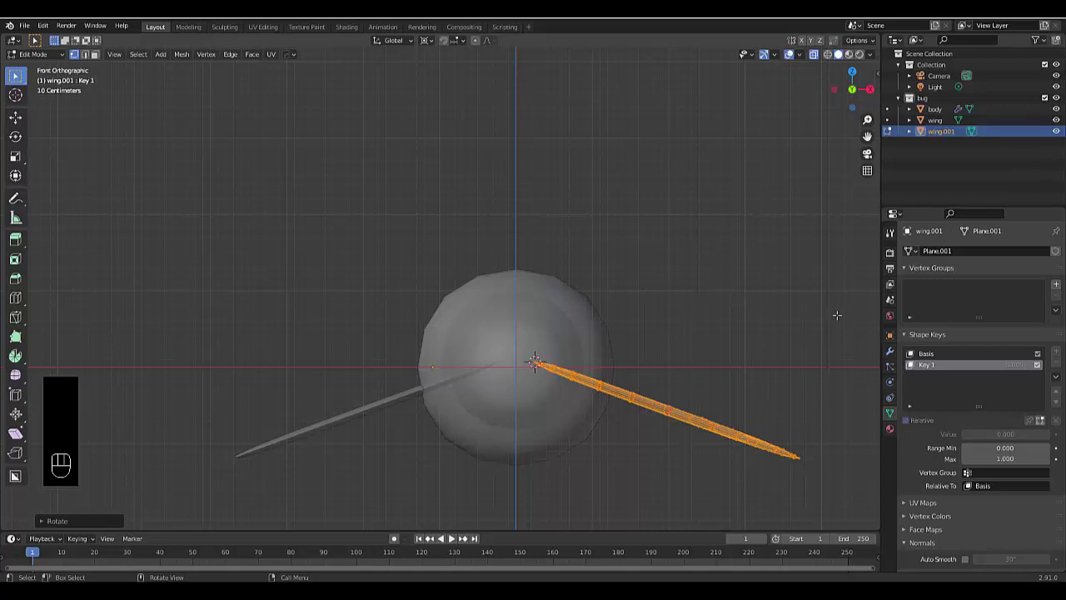
key(r)
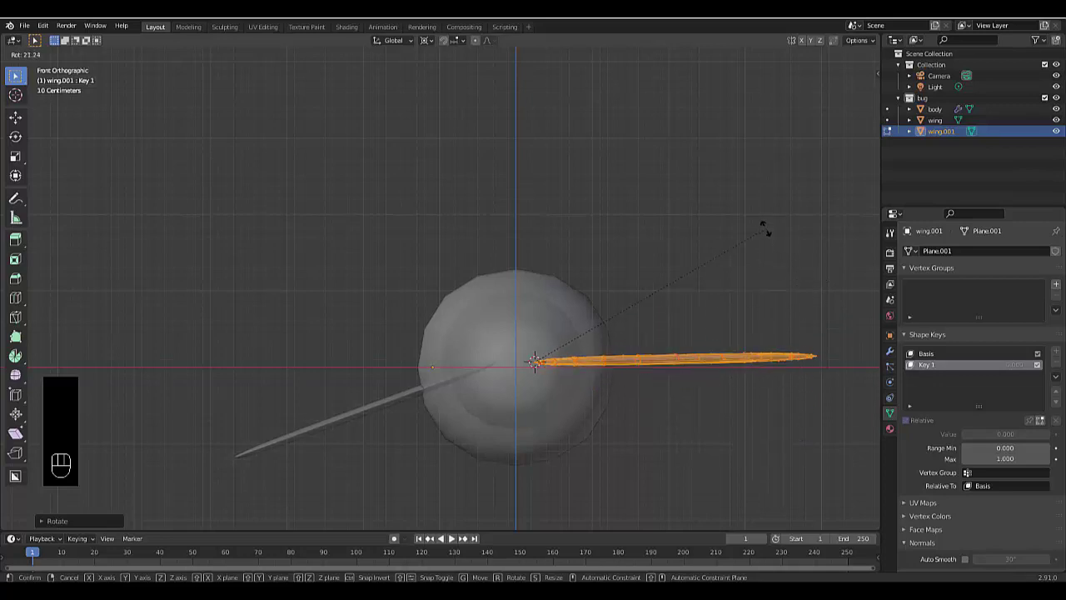
text(0)
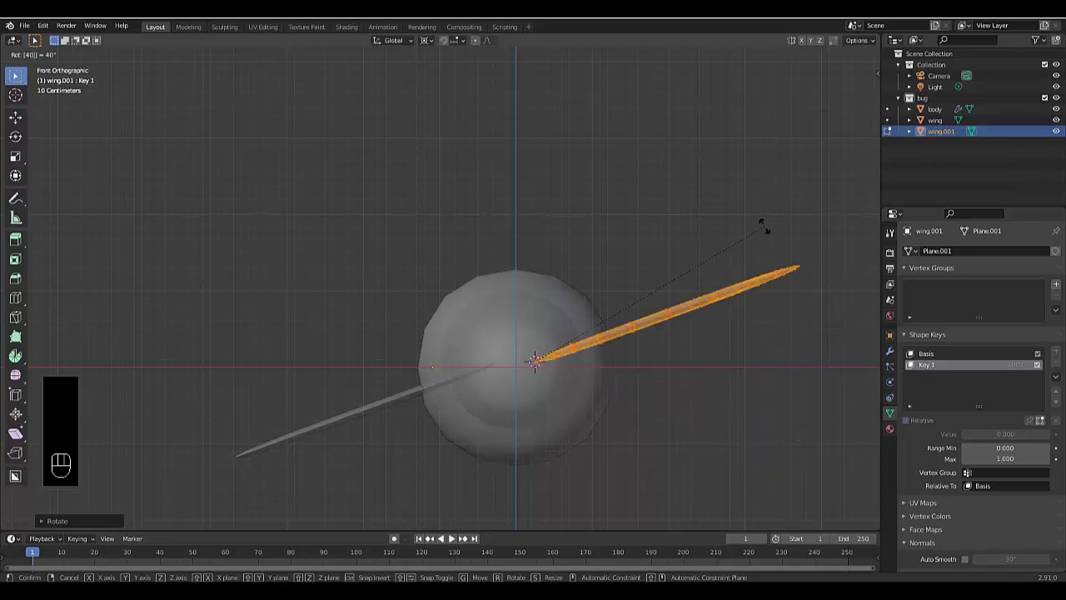
key(Return)
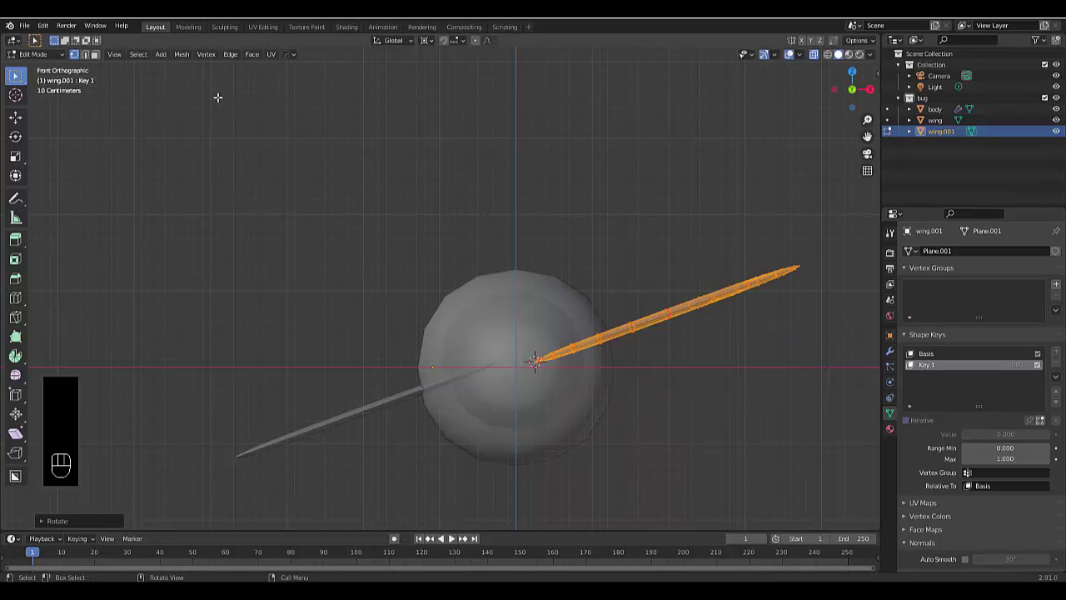
key(Tab)
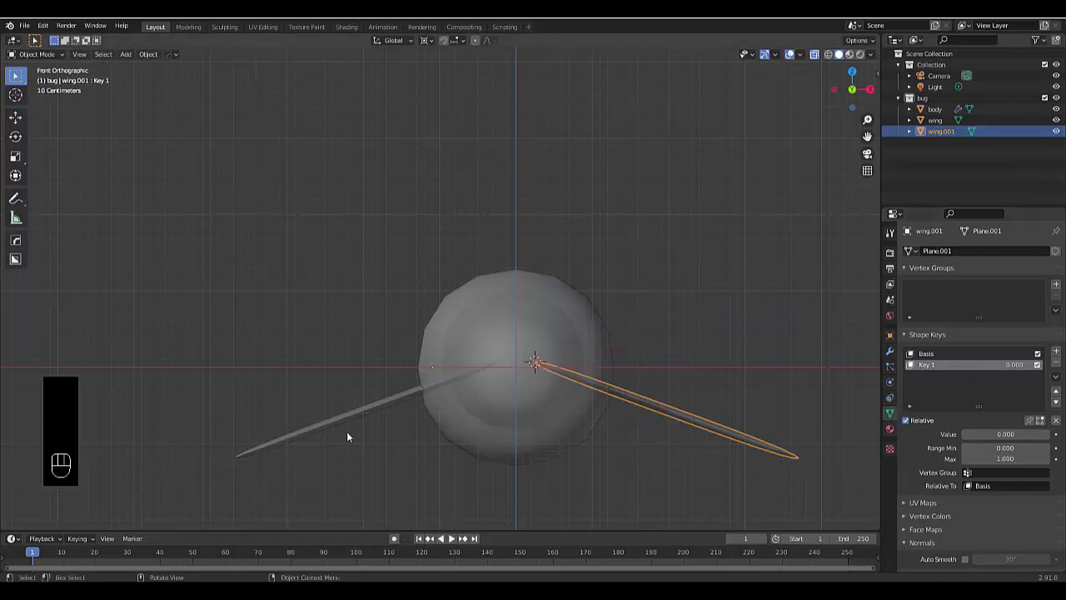
Join the right wing into the left wing object and preview both wings flapping with Key 1's value
shift+click(287, 438)
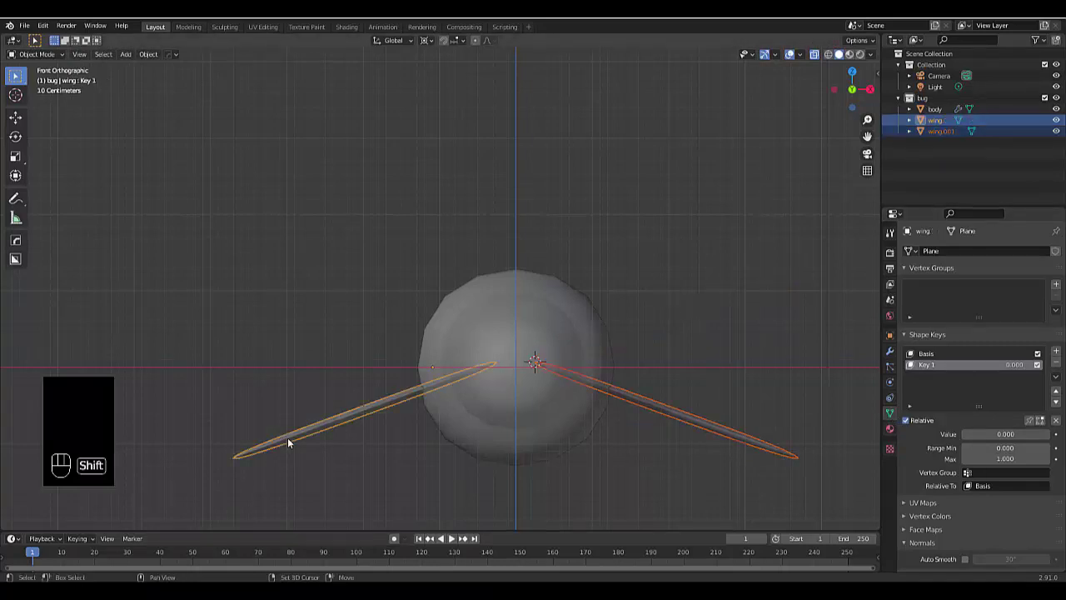
key(ctrl+j)
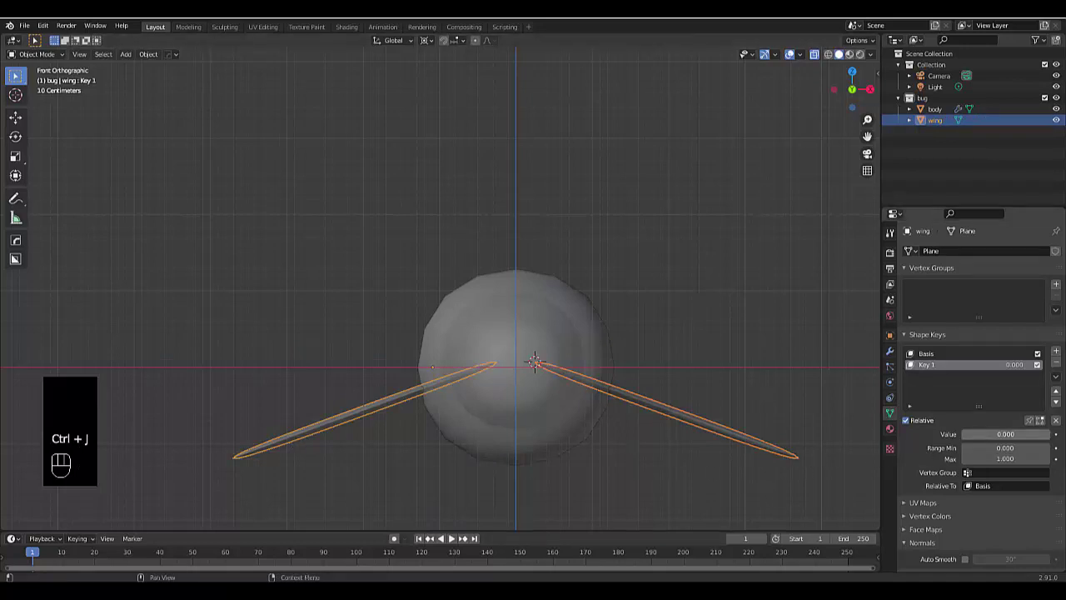
drag(996, 434, 966, 434)
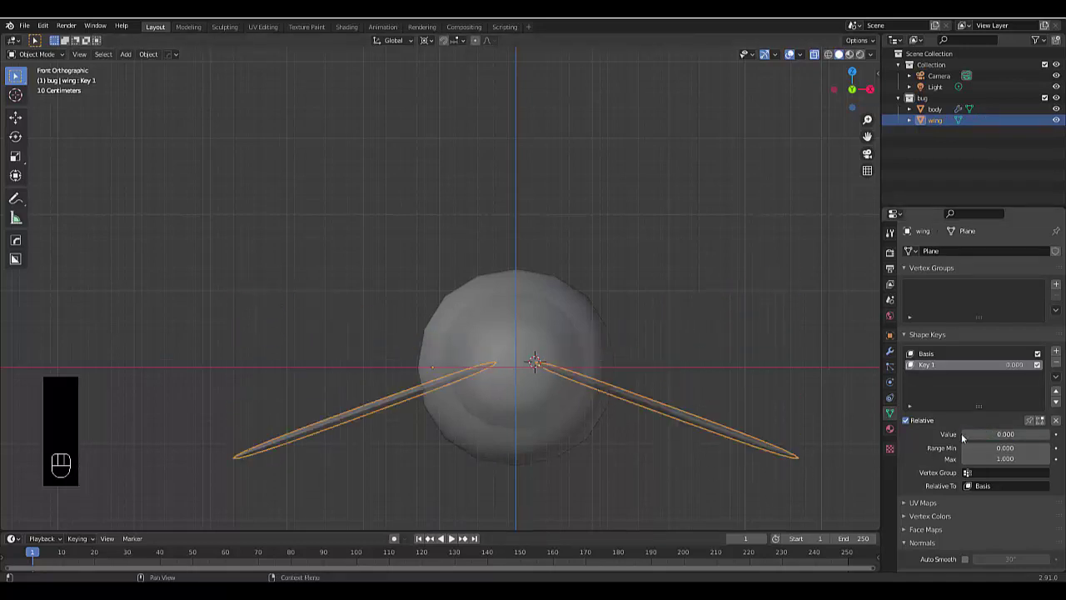
Turn off X-ray display and insert a keyframe on Key 1's value of 0 at frame 1
middle_drag(791, 358, 593, 265)
middle_drag(636, 181, 734, 294)
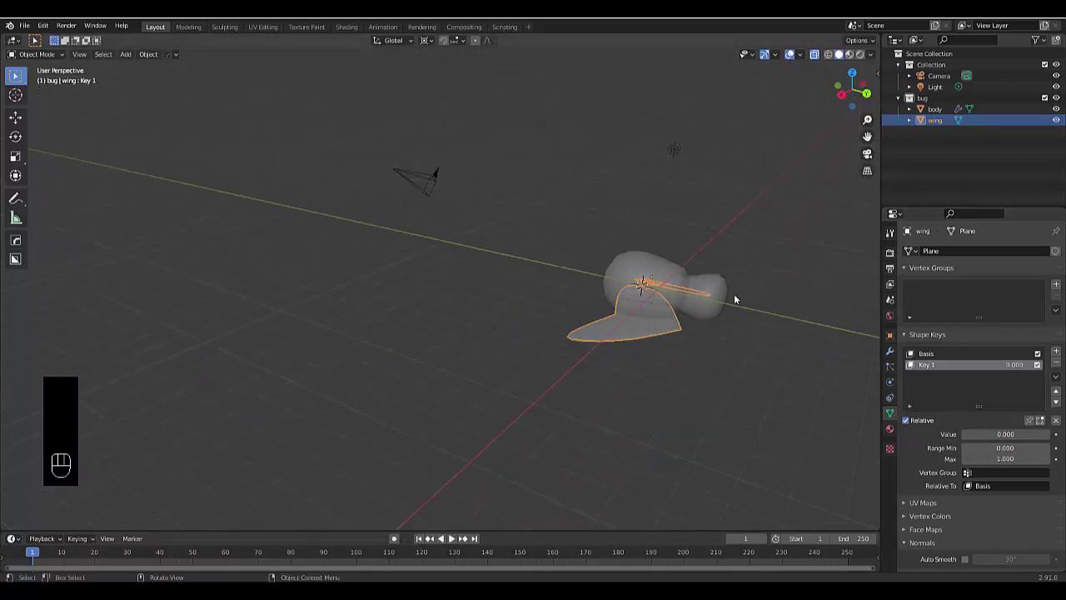
scroll(734, 293, up, 3)
middle_drag(653, 277, 772, 167)
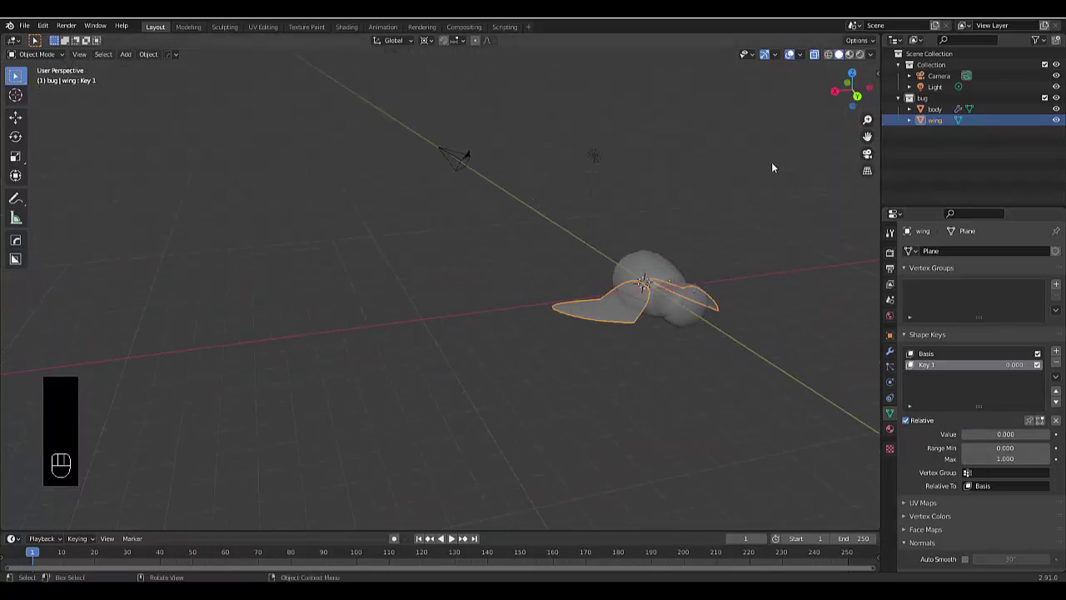
click(815, 55)
middle_drag(749, 313, 640, 300)
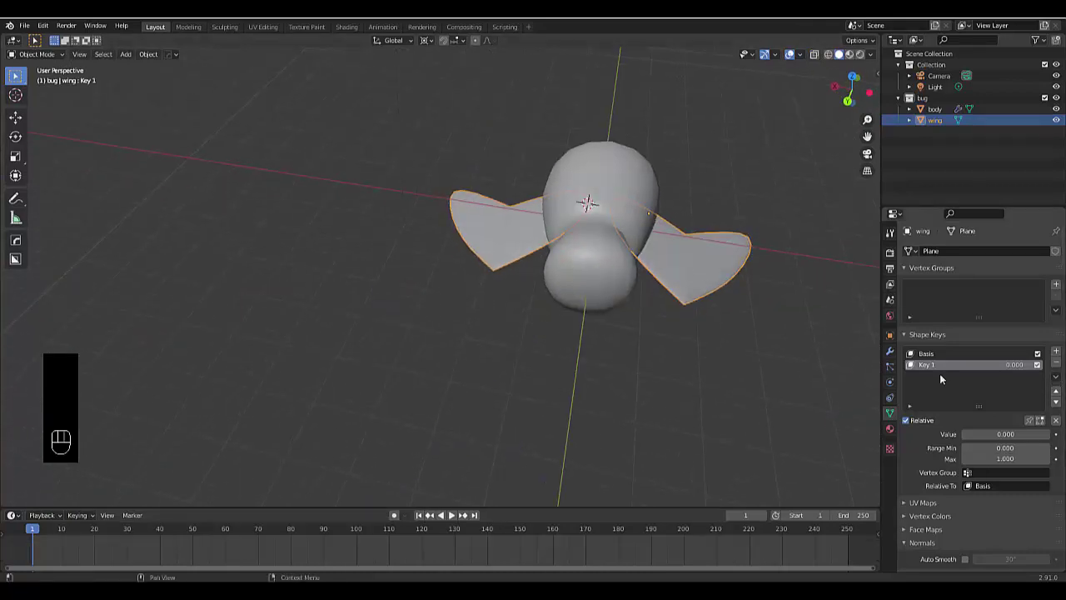
key(i)
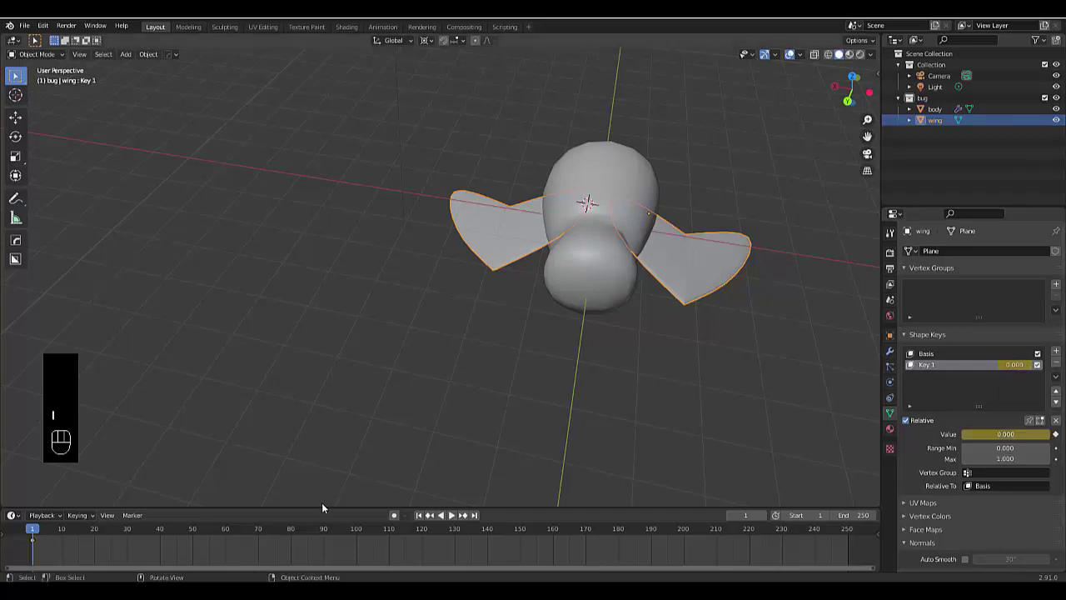
Enlarge the timeline area, change it to the Graph Editor and show the modifiers for Key 1's F-curve
drag(309, 507, 385, 312)
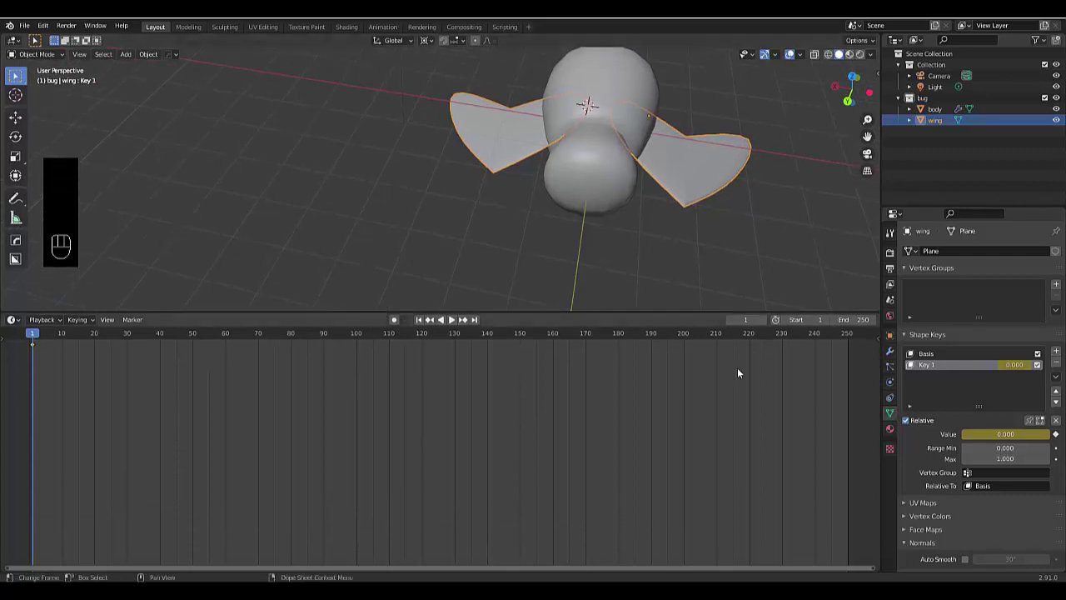
click(875, 346)
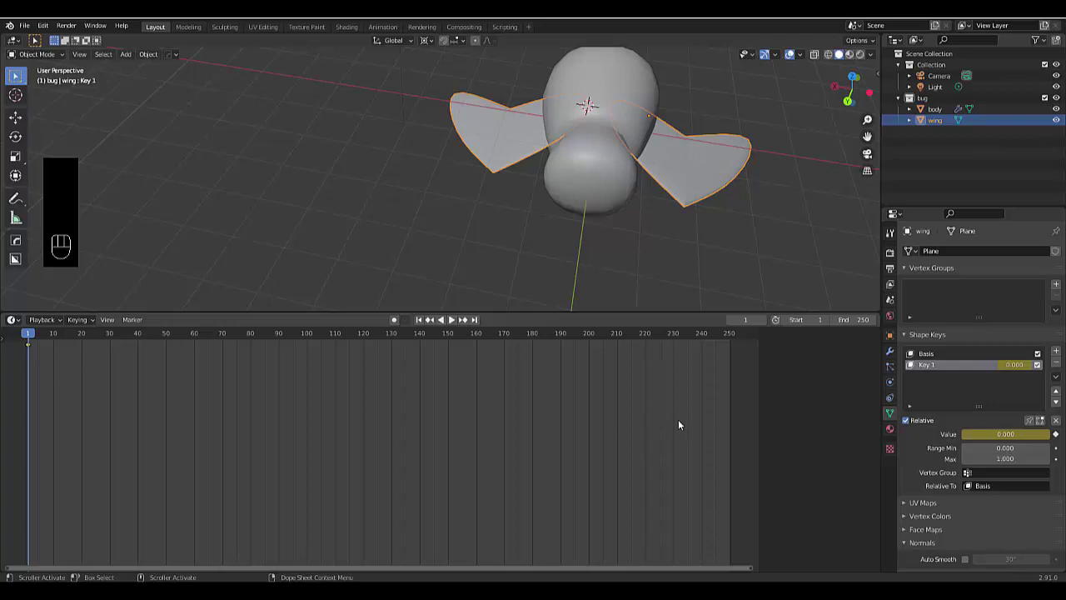
key(ctrl+bracketleft)
click(12, 320)
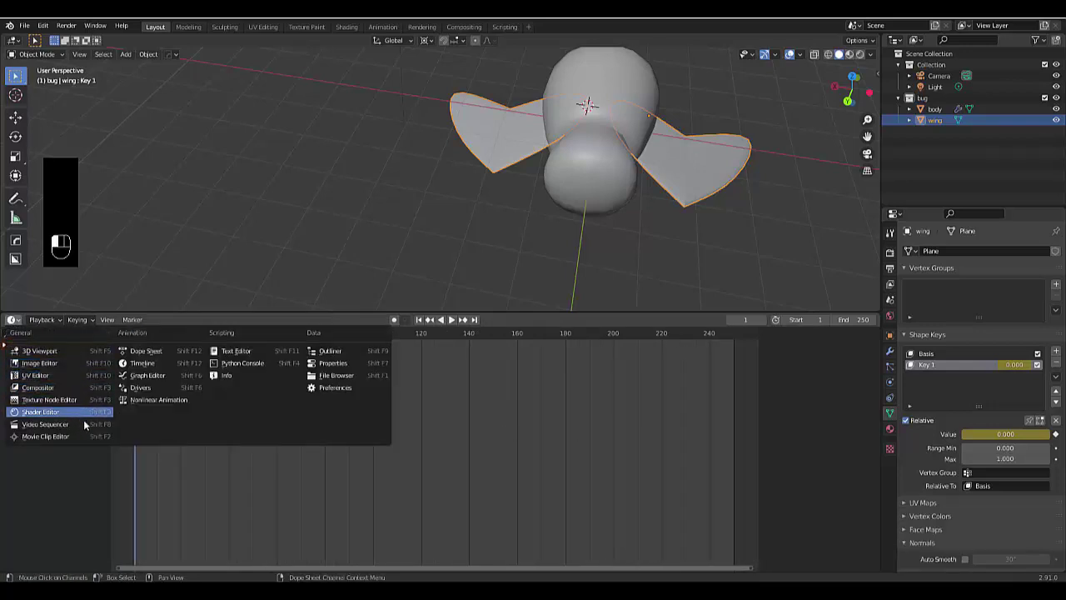
click(166, 377)
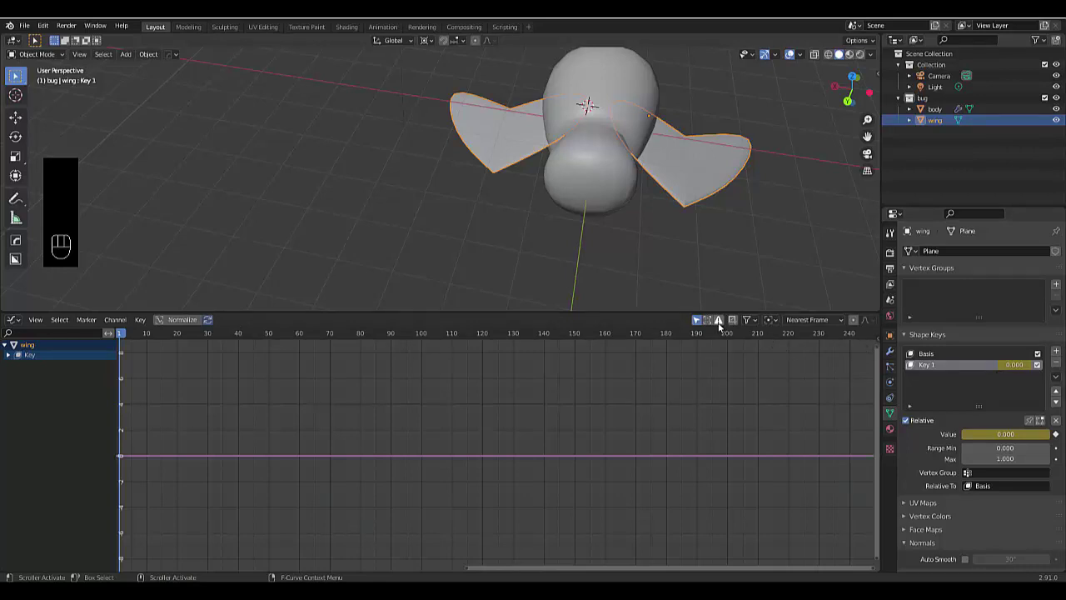
key(n)
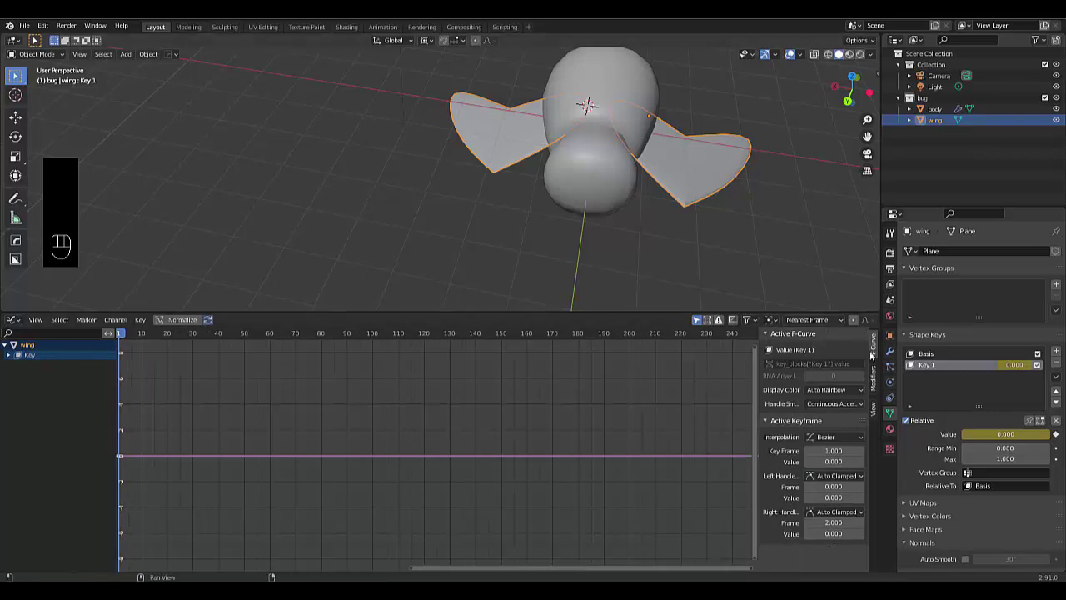
click(873, 379)
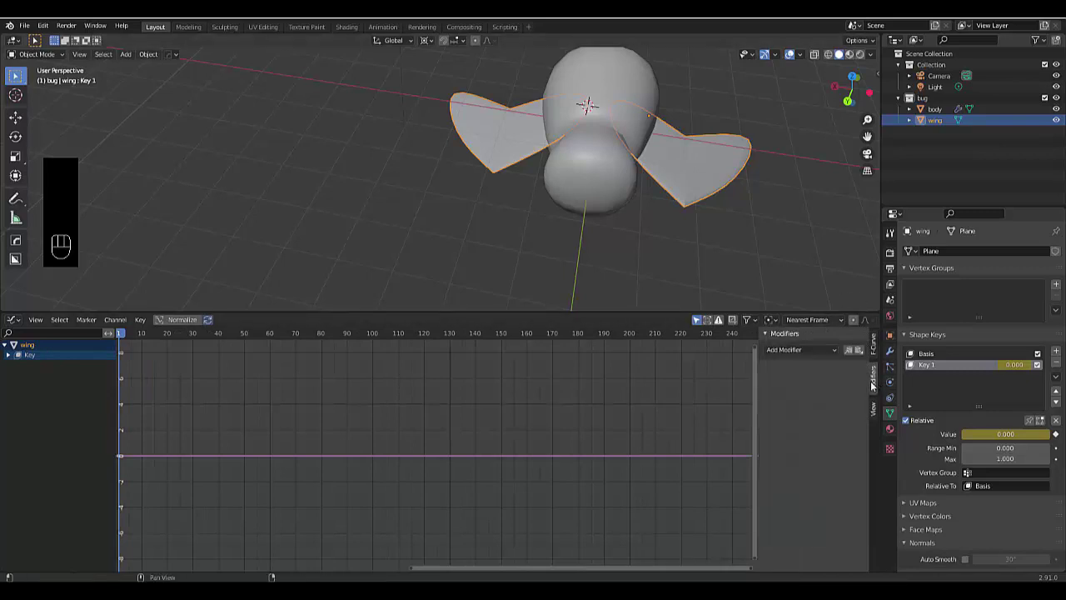
Add a Noise modifier to Key 1's F-curve and play the animation briefly to check the wings' motion
click(810, 350)
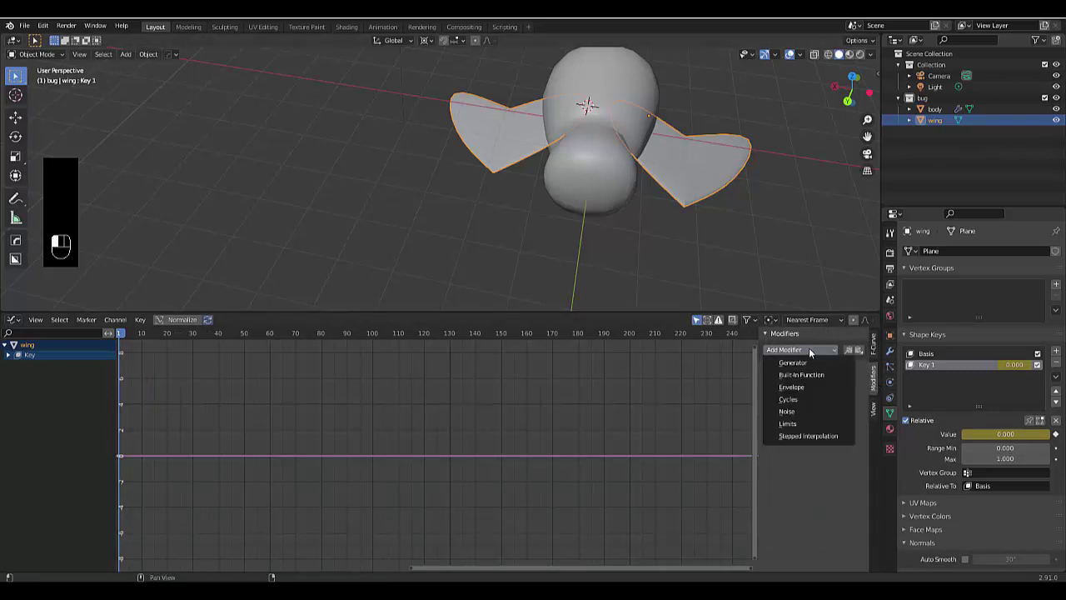
click(803, 411)
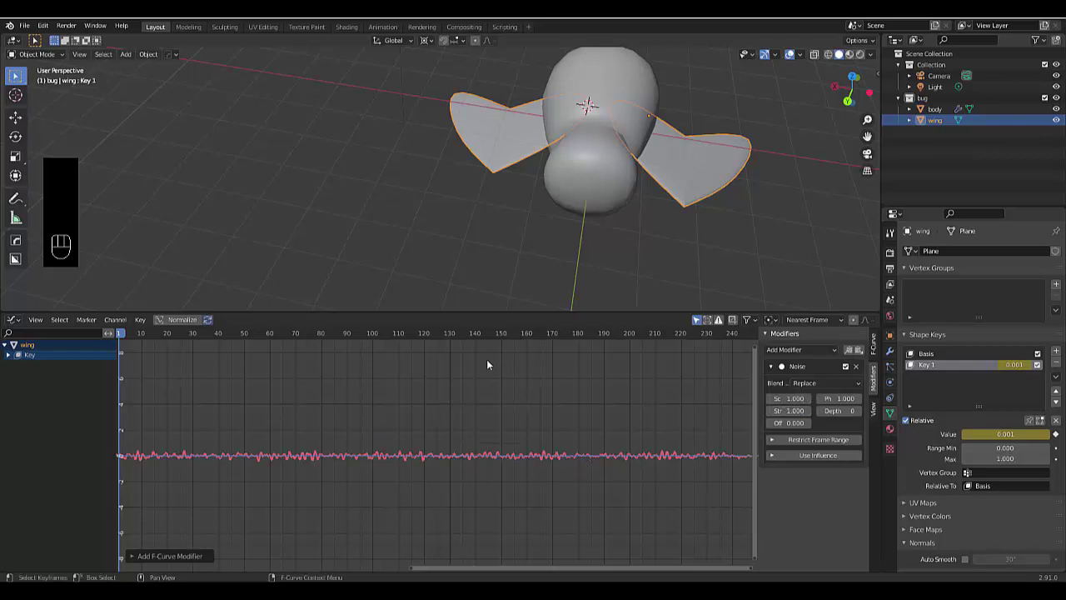
key(space)
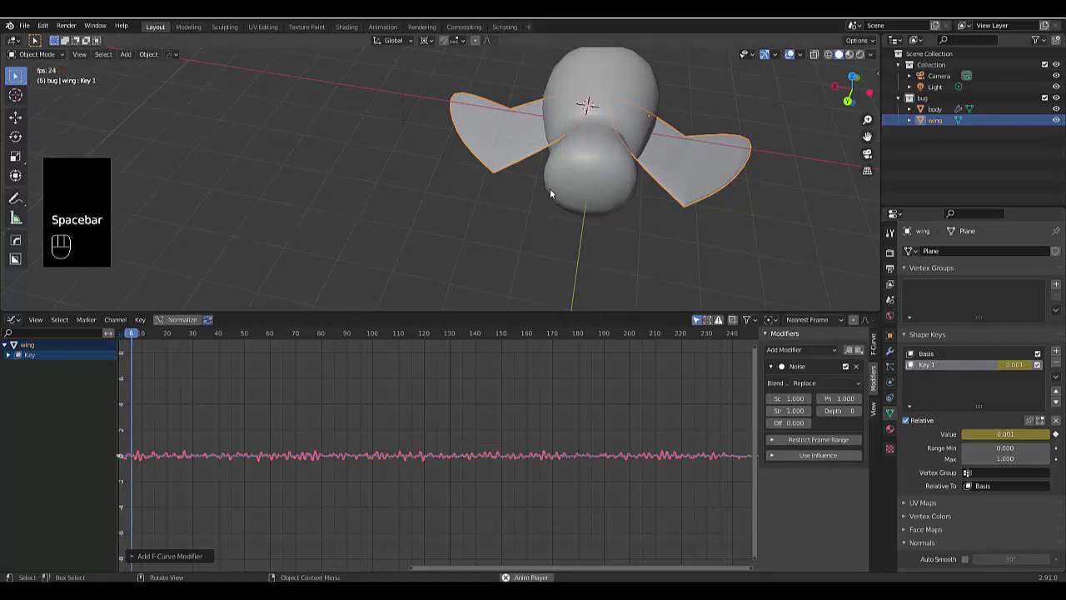
key(space)
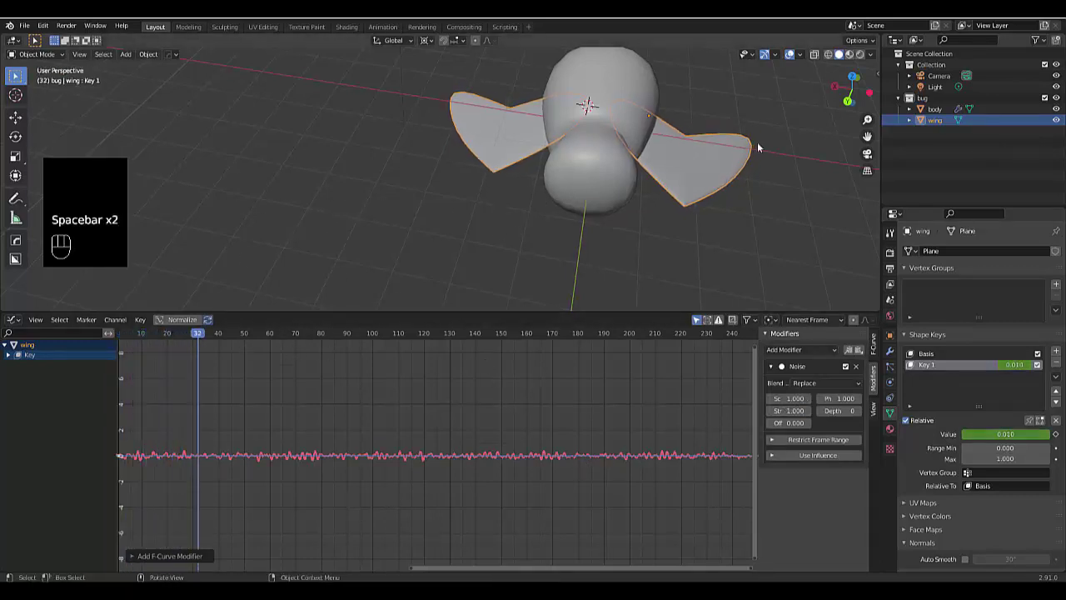
middle_drag(757, 141, 650, 125)
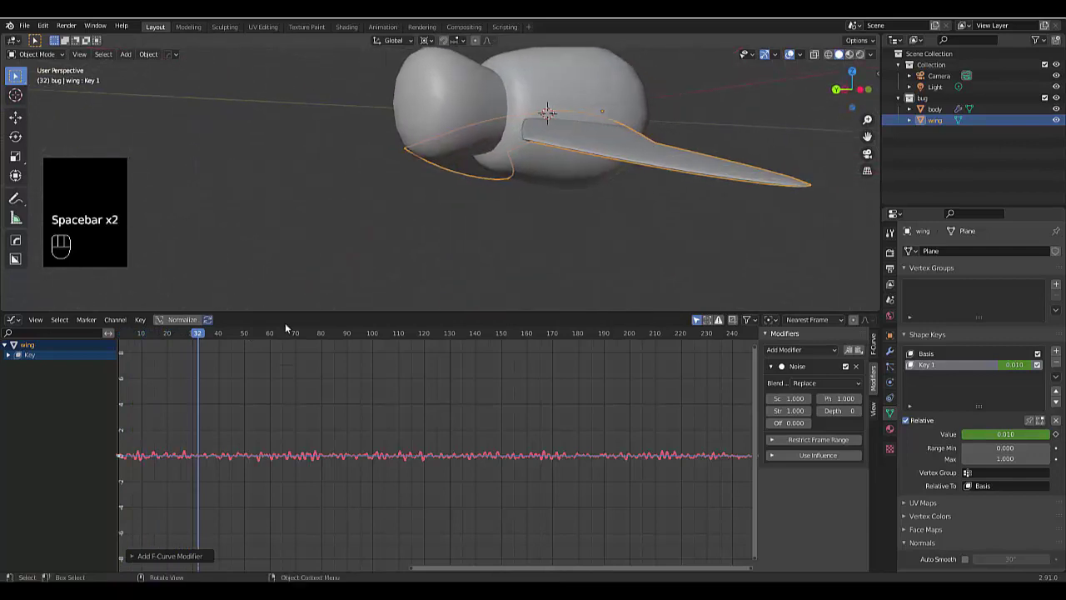
Try Noise settings of scale 3.2, strength 10, phase 12.1, offset 15.2 and depth 53 while playing the animation from the start
click(139, 337)
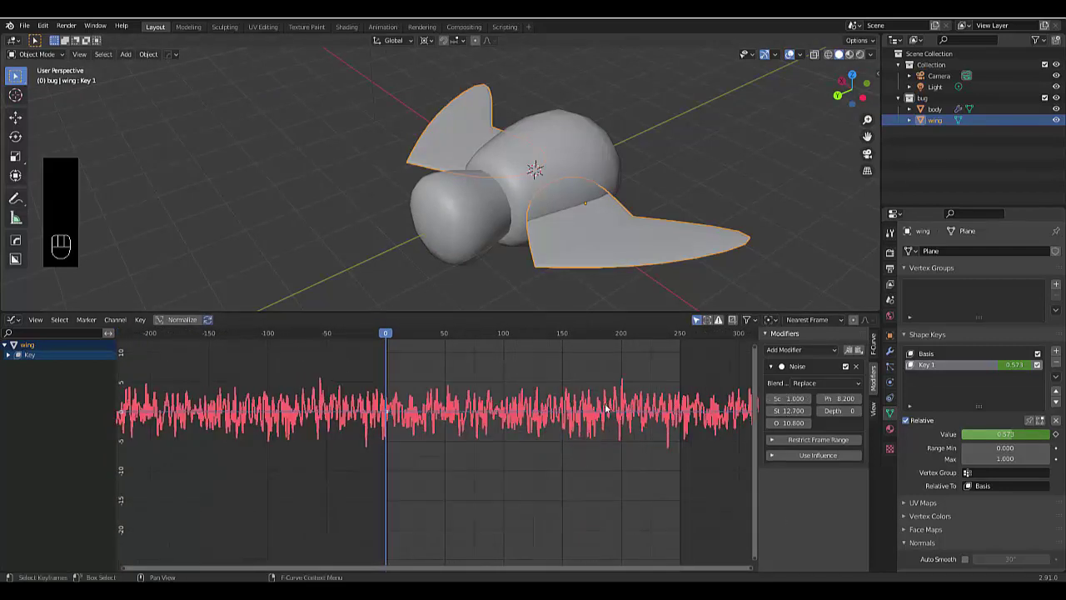
key(space)
drag(796, 410, 756, 410)
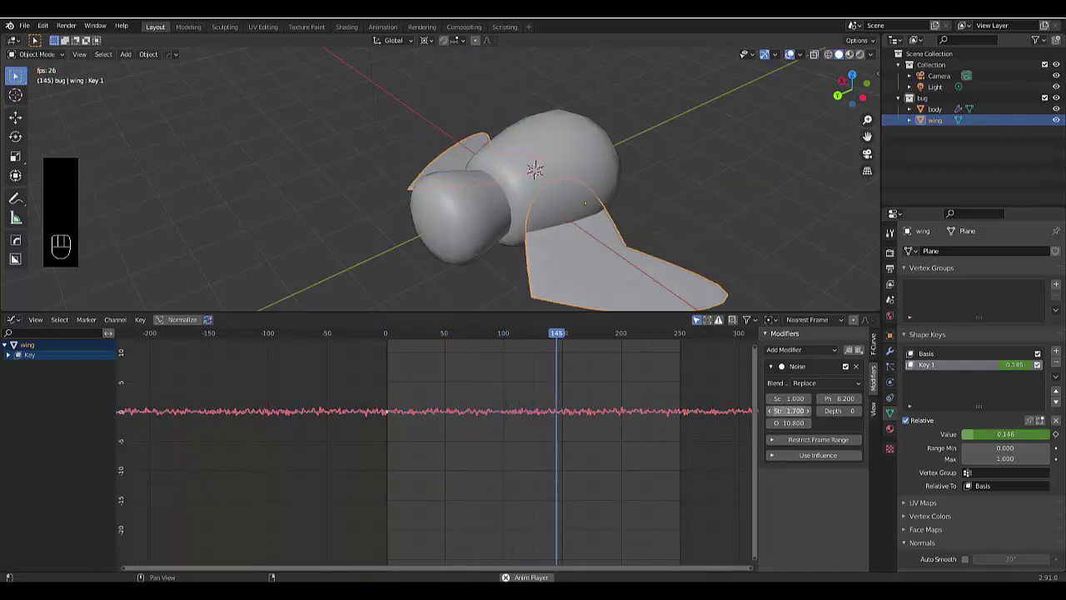
mouse_move(790, 411)
mouse_down()
mouse_move(819, 410)
mouse_move(796, 399)
mouse_move(806, 398)
mouse_up()
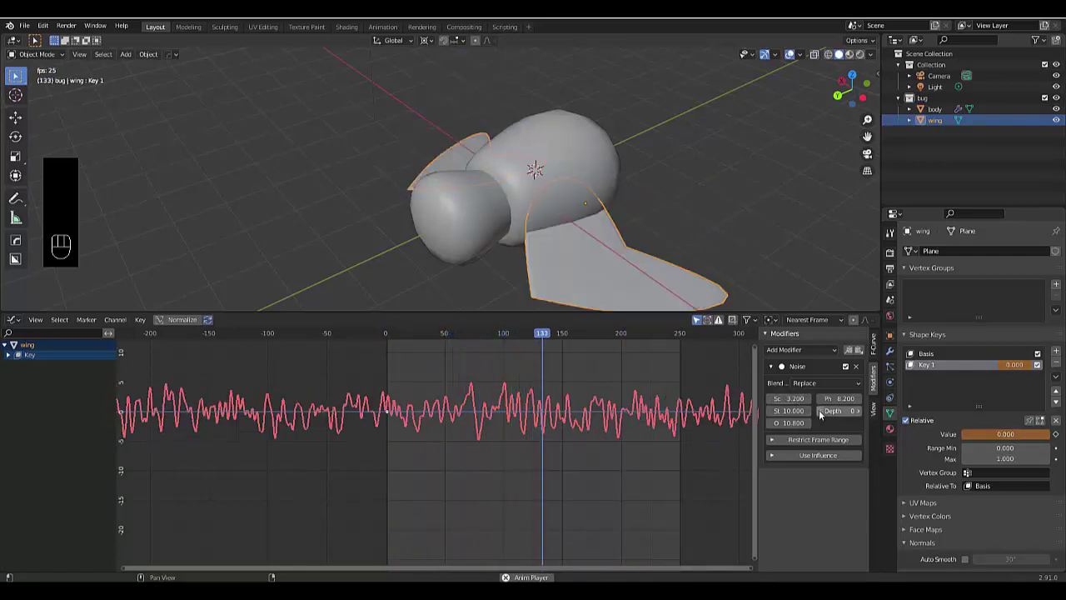
mouse_move(833, 411)
mouse_down()
mouse_move(858, 410)
mouse_move(846, 398)
mouse_up()
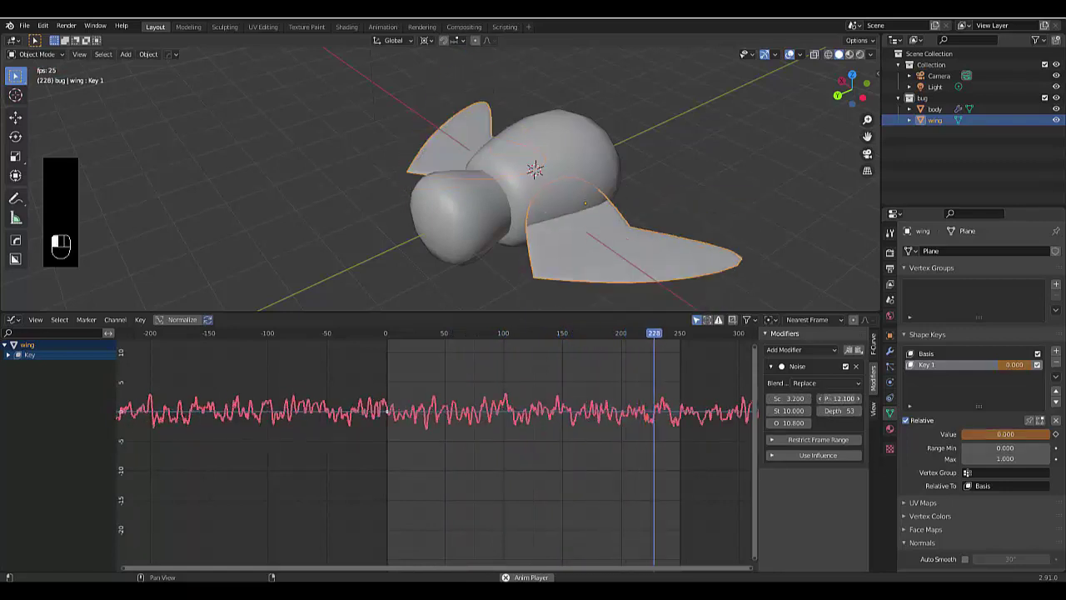
drag(792, 422, 804, 422)
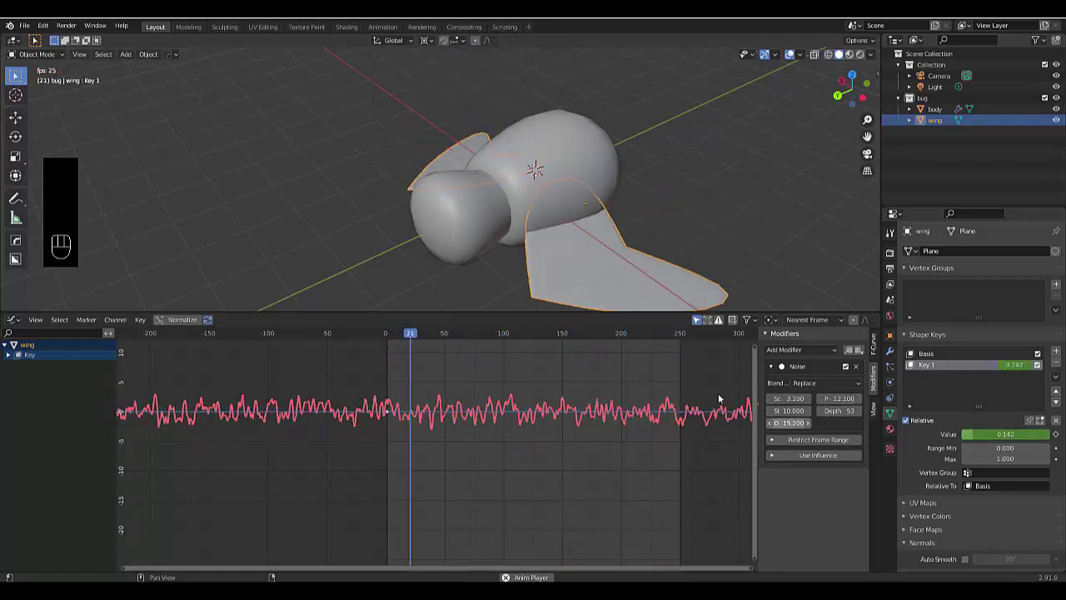
Preview the flapping wings from farther away, stop playback and undo the Noise setting changes
middle_drag(583, 267, 588, 225)
scroll(609, 224, down, 8)
key(space)
key(space)
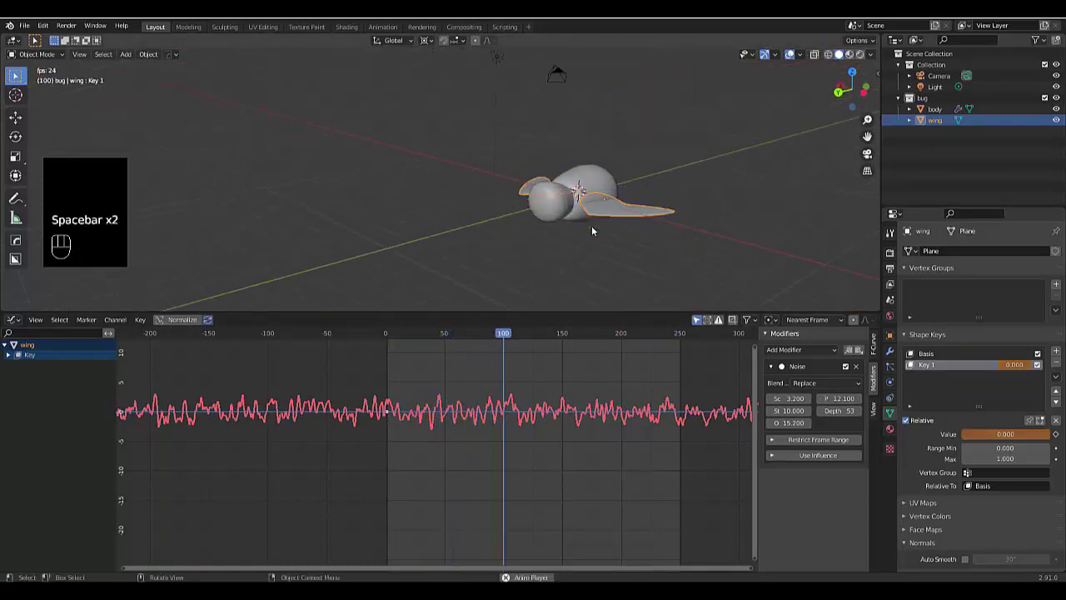
key(space)
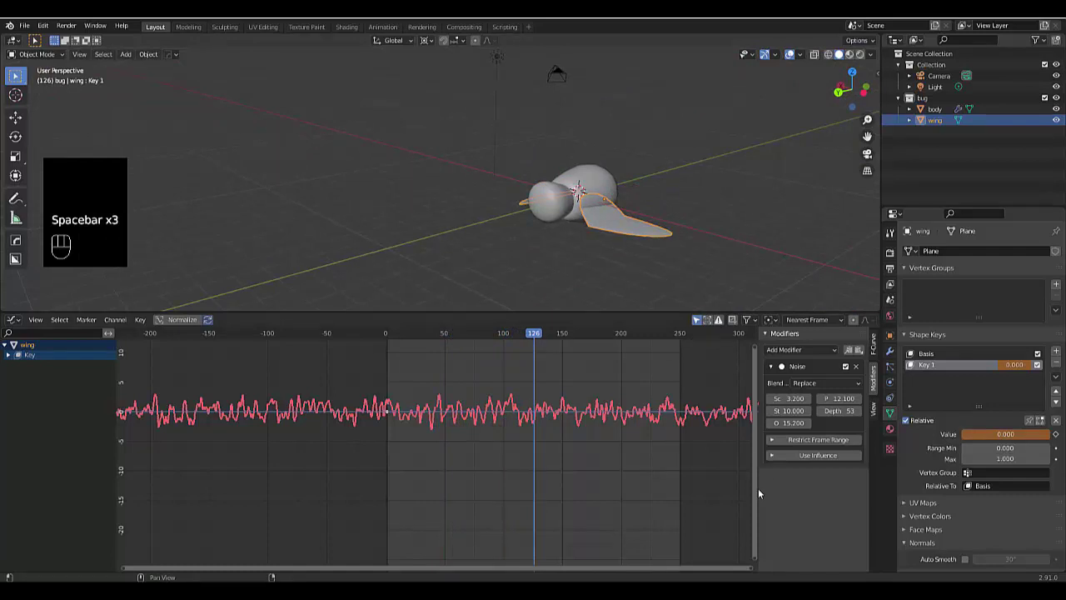
key(ctrl+z)
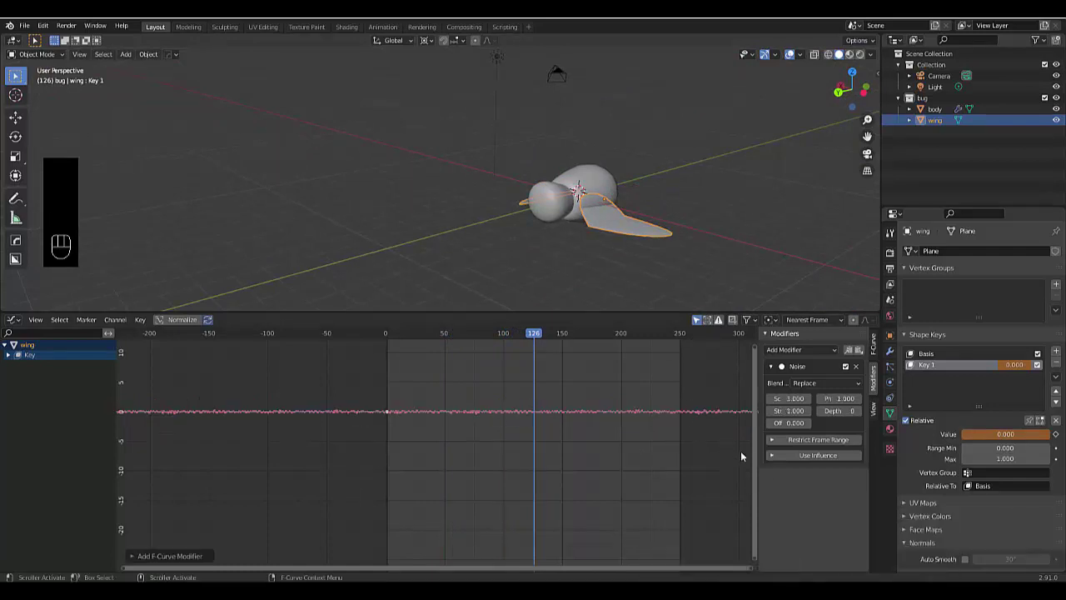
Restart playback and set the Noise modifier's scale to 11.4 and strength to 25.2
scroll(568, 428, down, 2)
key(space)
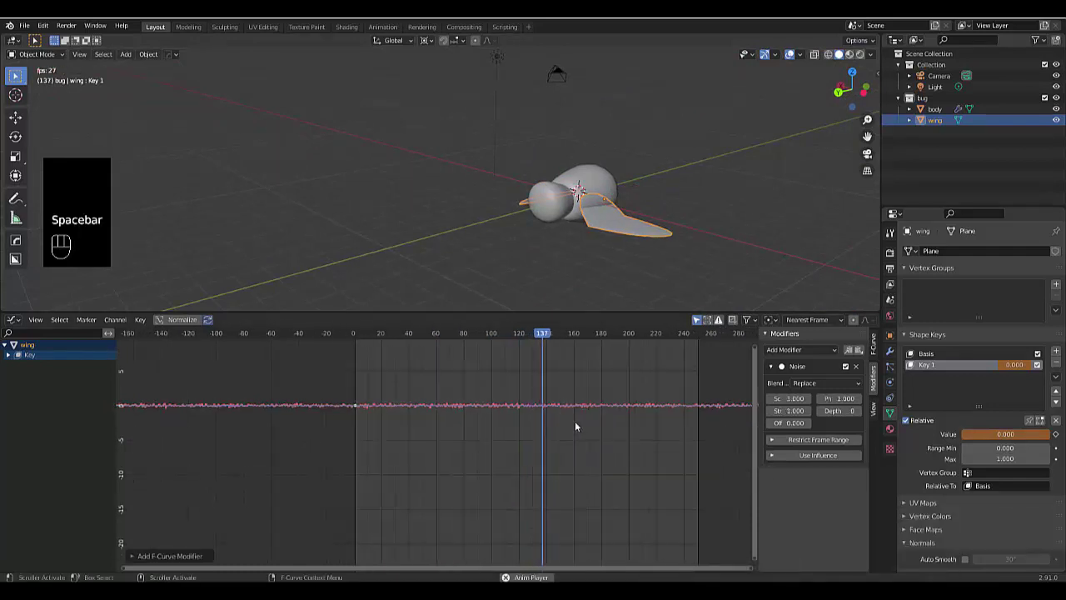
drag(787, 398, 833, 411)
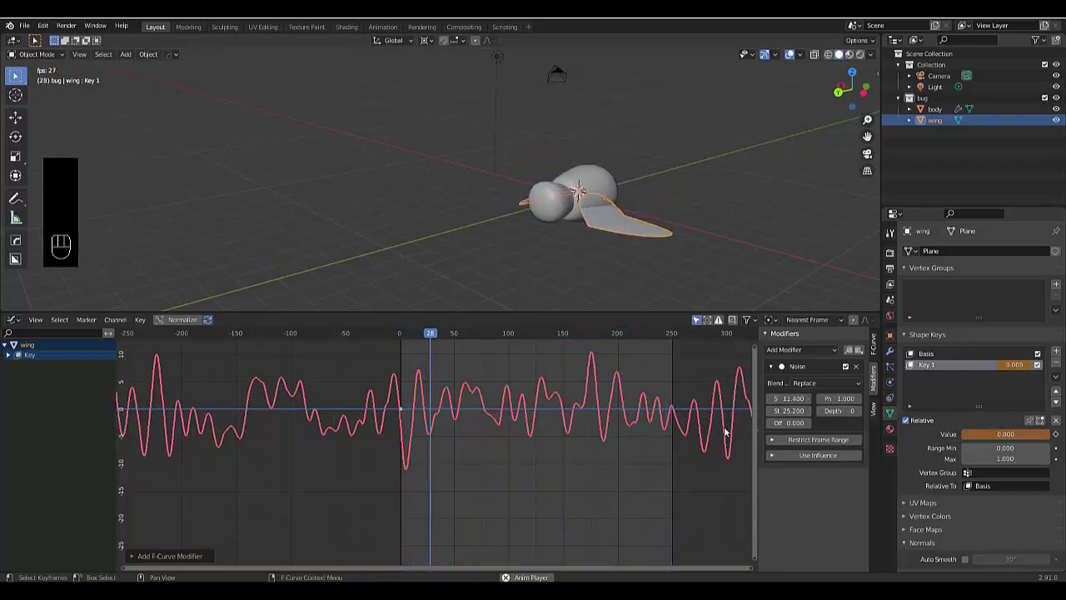
Set the Noise modifier's scale to 0.25 and check the faster wing flapping from the side
drag(787, 398, 748, 398)
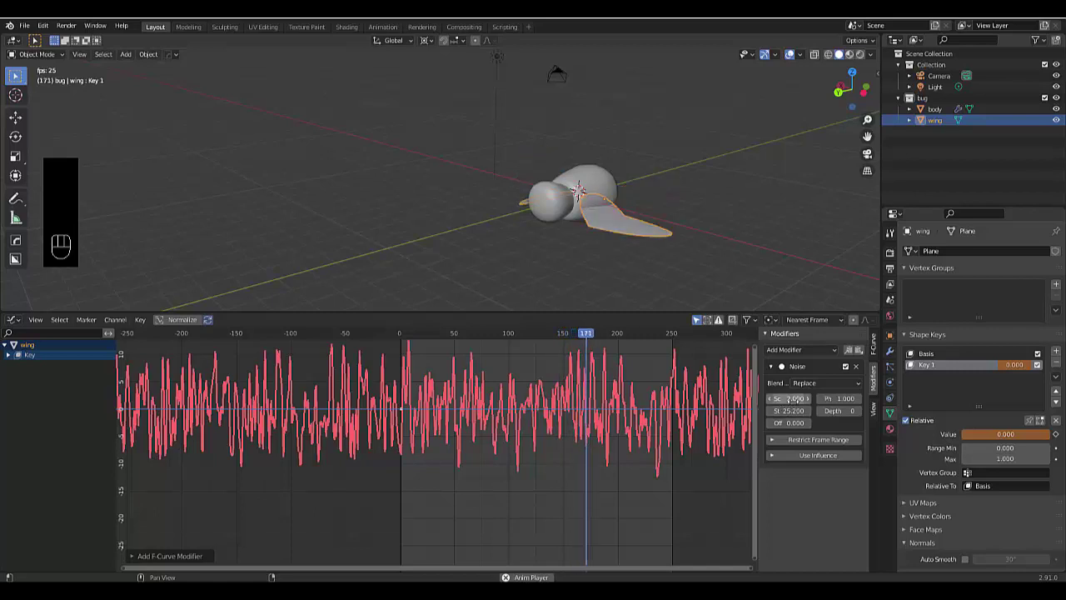
click(787, 398)
text(0.2)
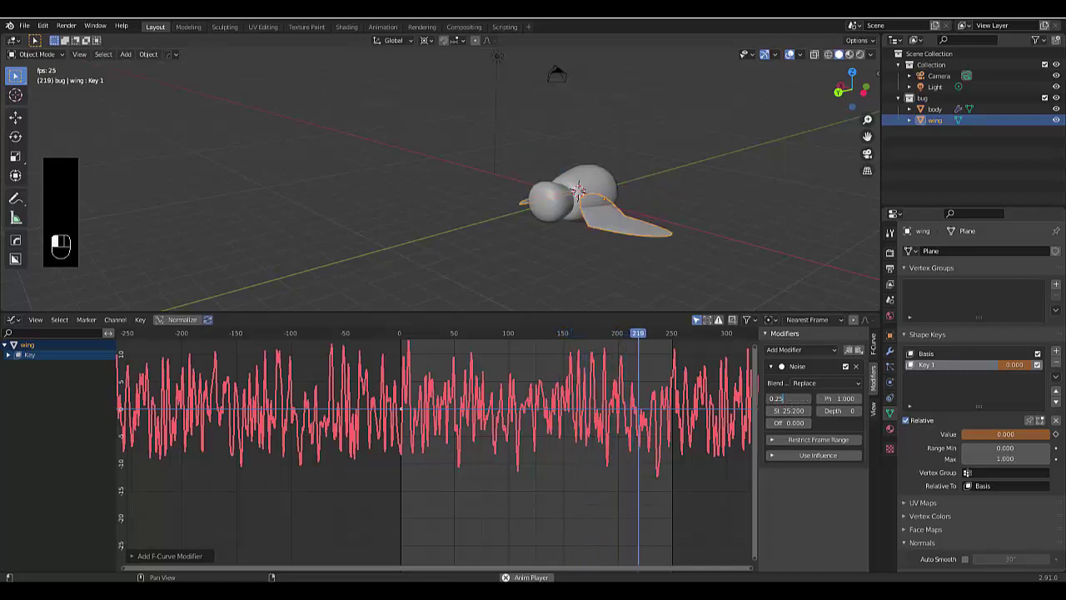
text(5)
key(Return)
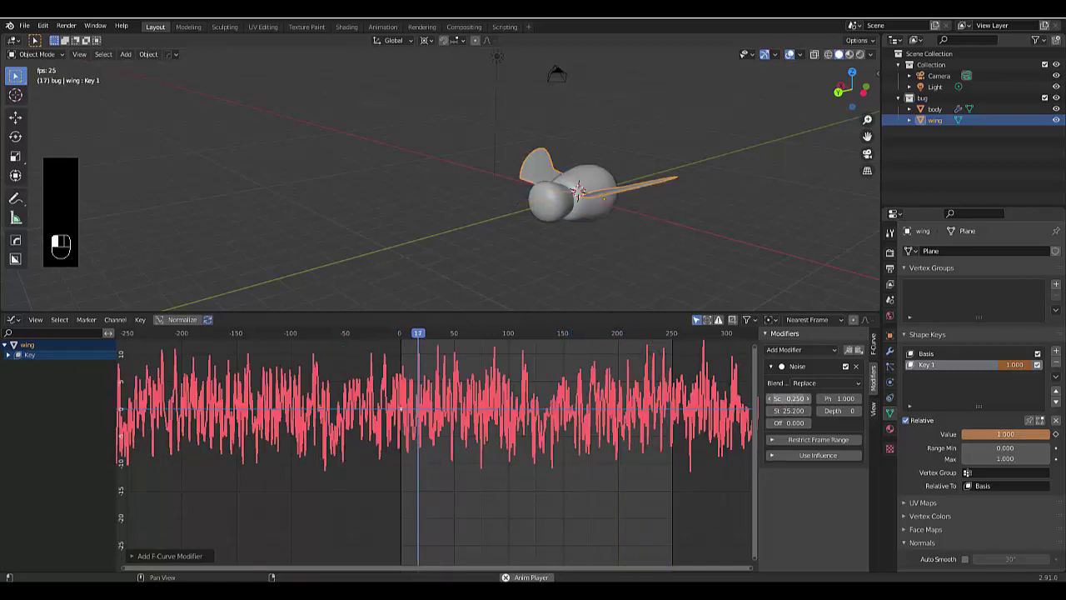
scroll(596, 187, up, 2)
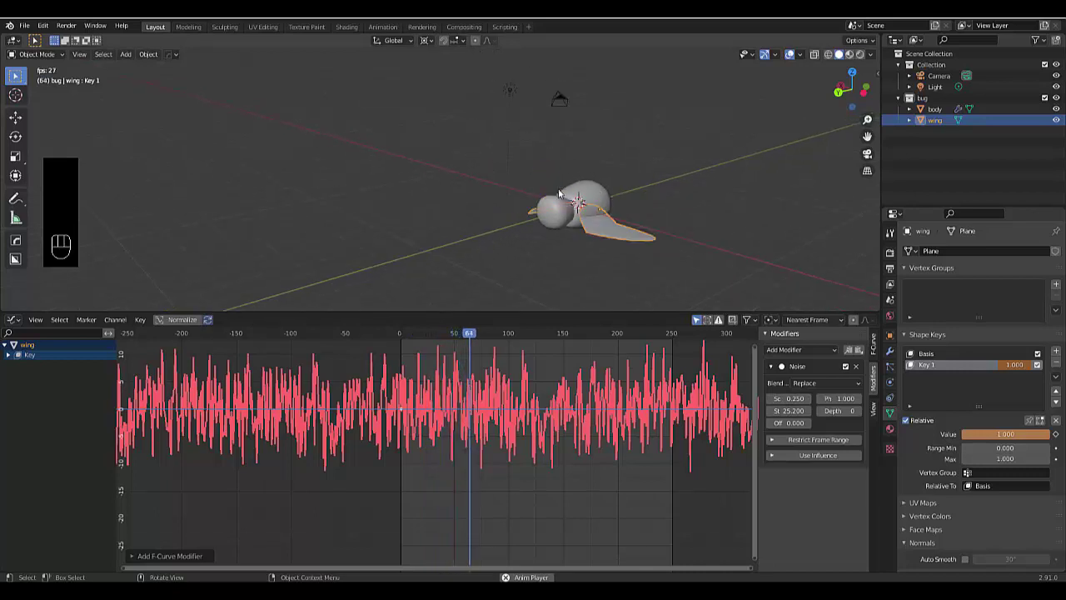
middle_drag(566, 245, 544, 217)
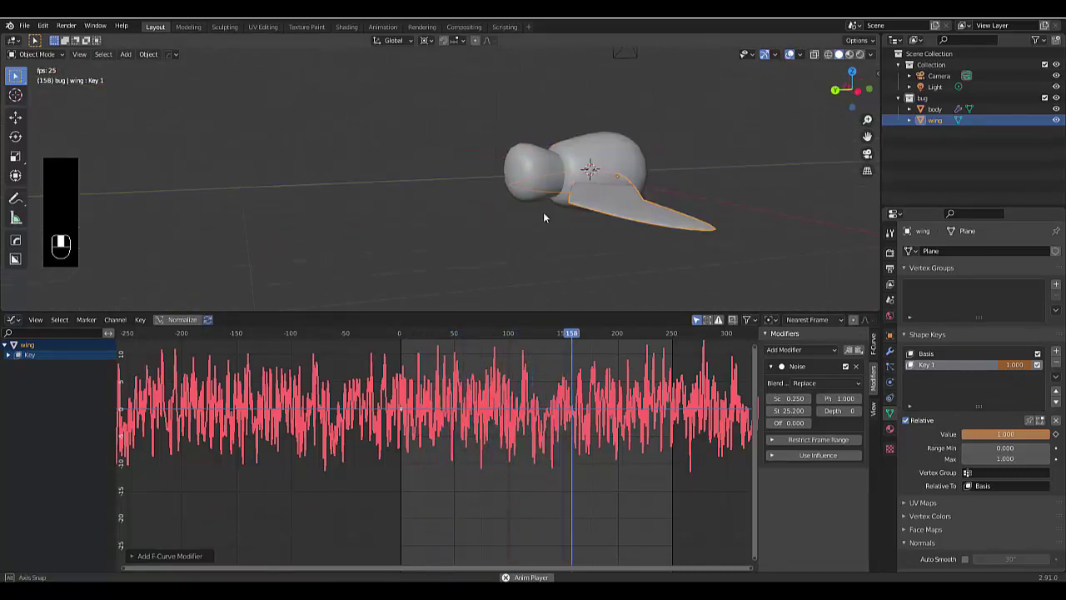